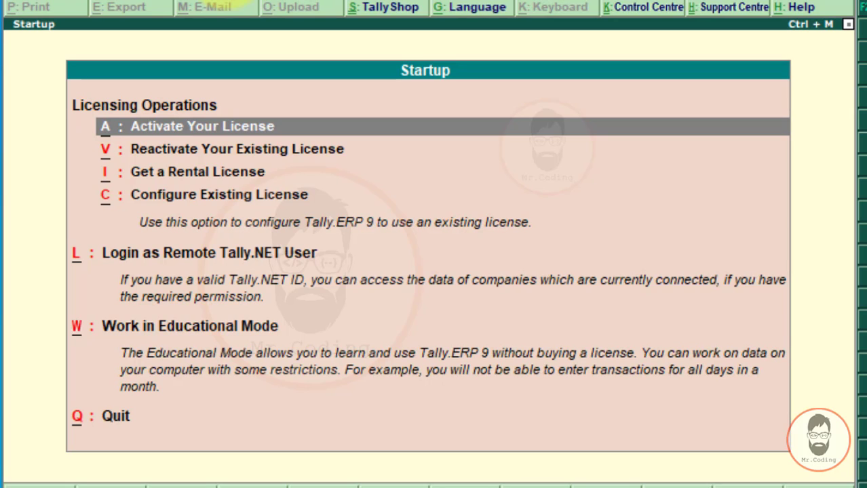
- Start working in Educational Mode and shut the Mr Codings Ltd company, declining each company backup
{"action": "key", "text": "q"}
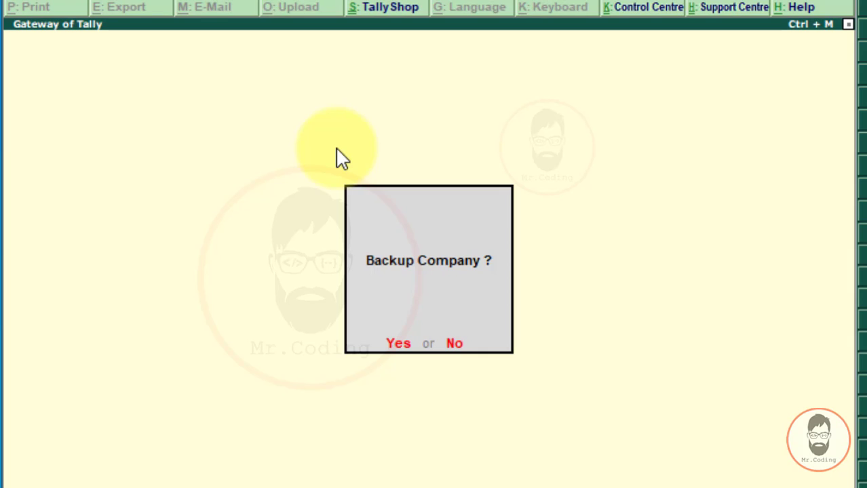
{"action": "key", "text": "n"}
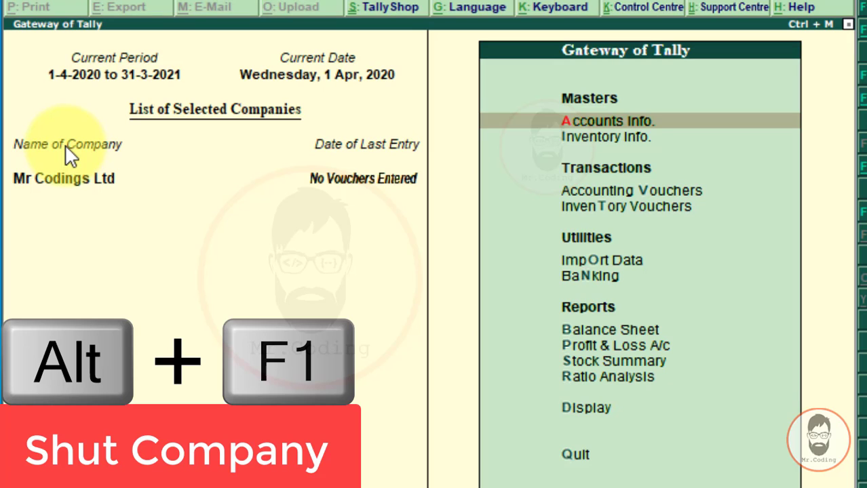
{"action": "key", "text": "alt+F1"}
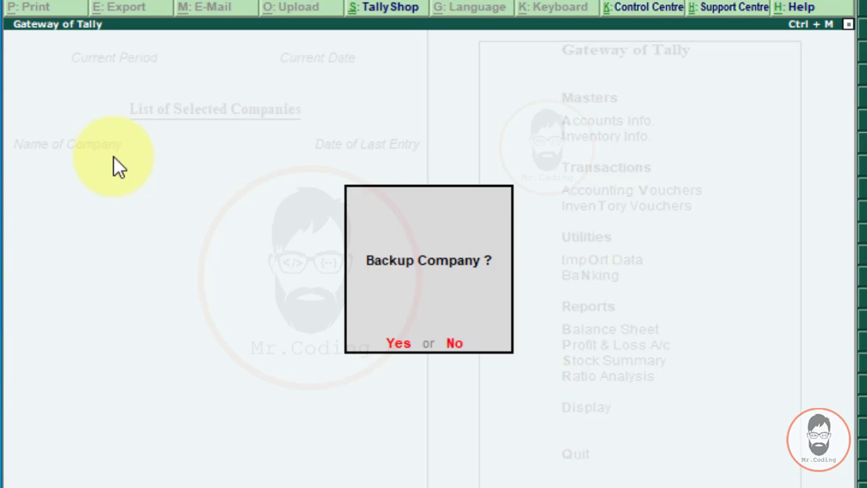
{"action": "key", "text": "n"}
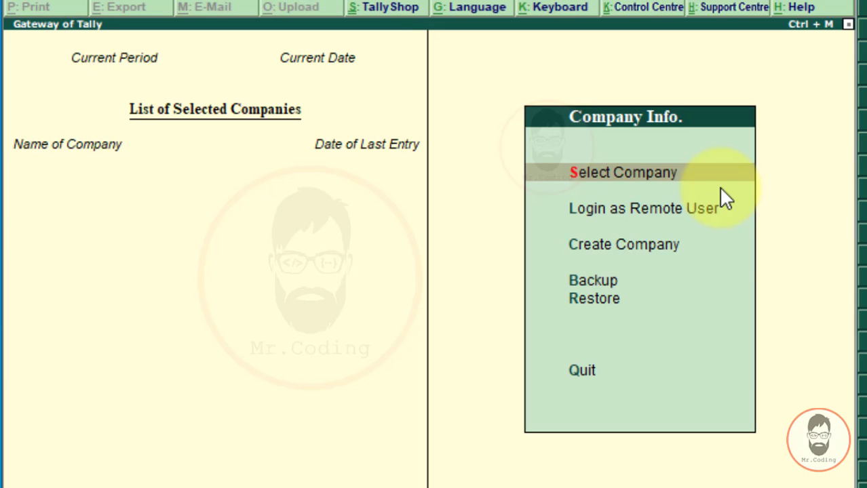
- Load the company Shivaji Infotech Pvt Ltd without making a backup
{"action": "key", "text": "Return"}
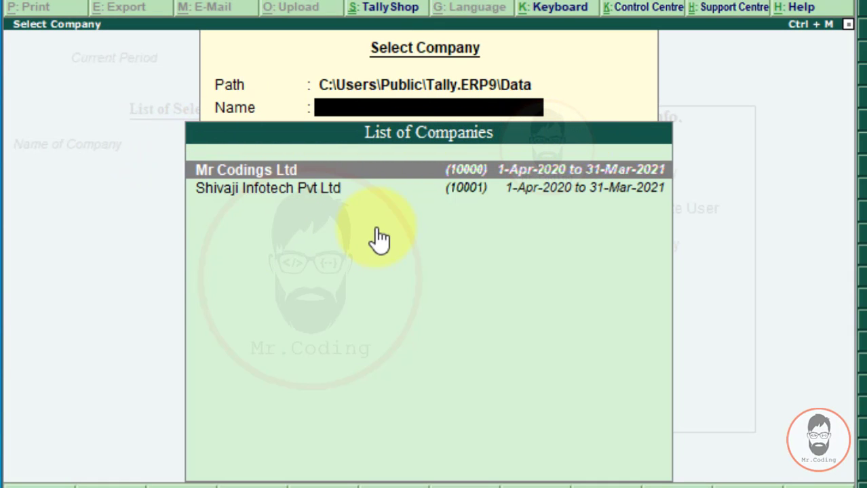
{"action": "key", "text": "Down"}
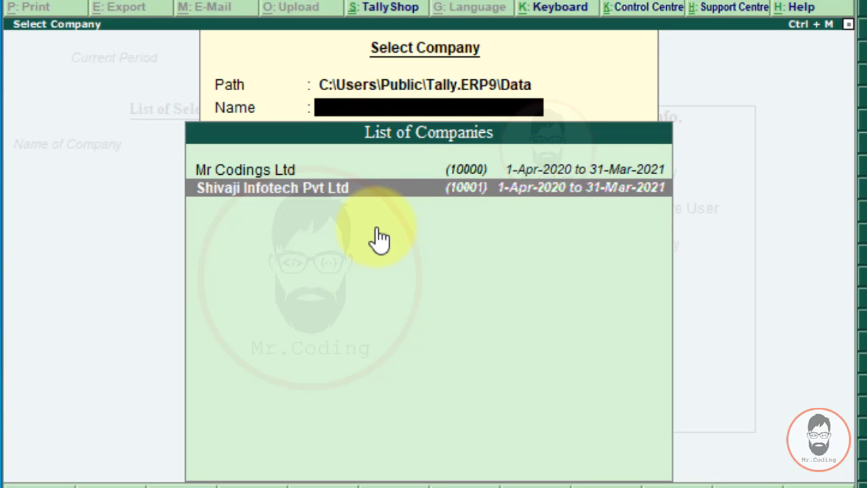
{"action": "key", "text": "Return"}
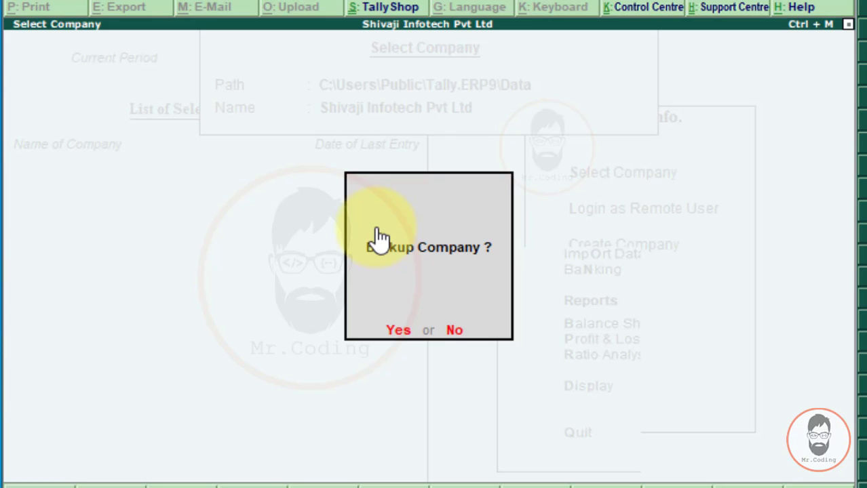
{"action": "key", "text": "n"}
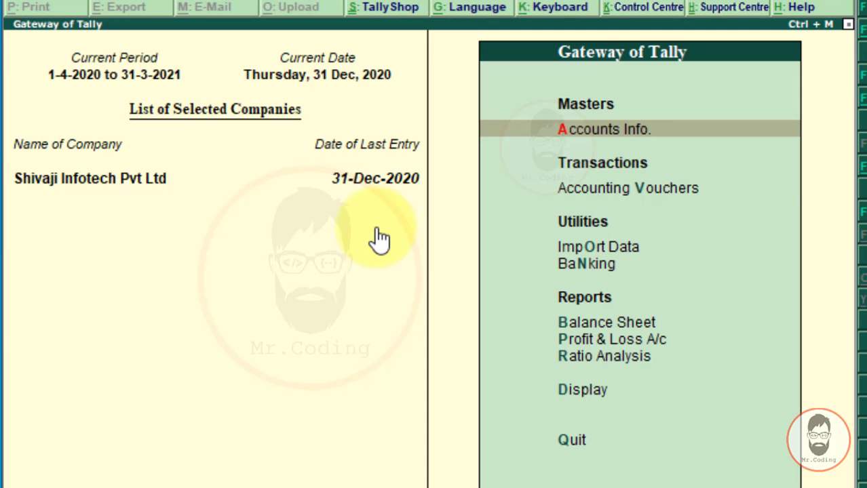
- Open a new Debit Note under Accounting Vouchers and leave it in invoice mode
{"action": "key", "text": "Down"}
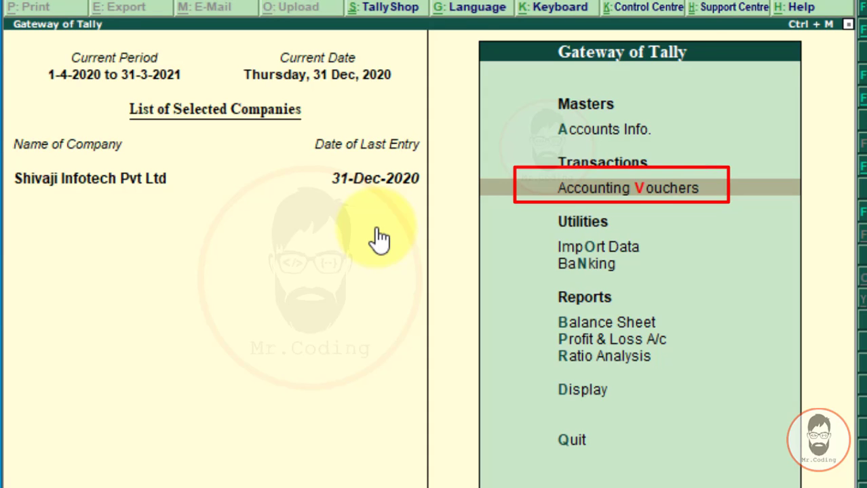
{"action": "key", "text": "Return"}
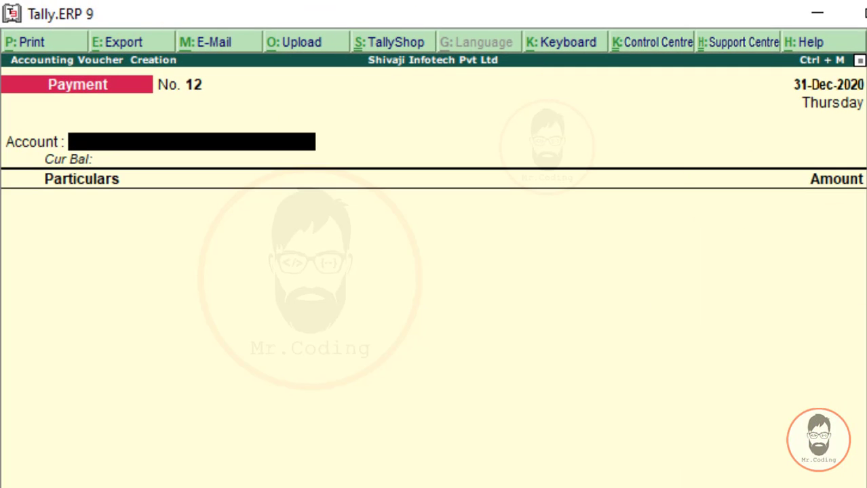
{"action": "key", "text": "F9"}
{"action": "key", "text": "ctrl+F9"}
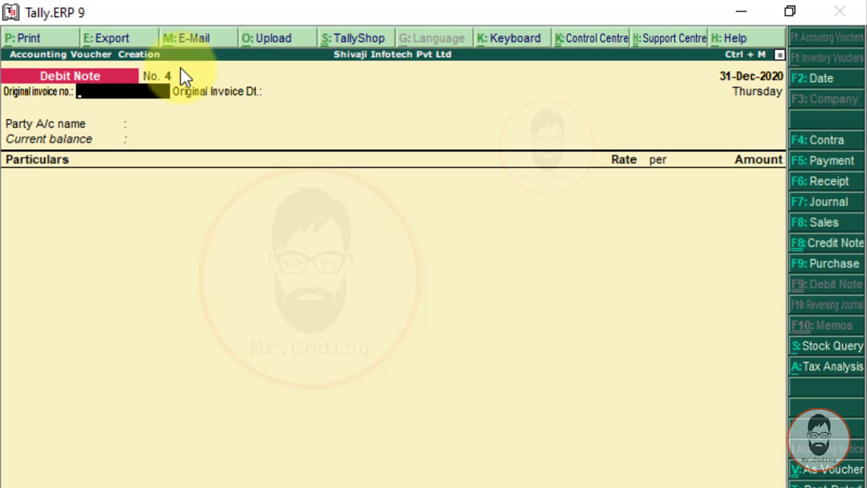
{"action": "key", "text": "ctrl+v"}
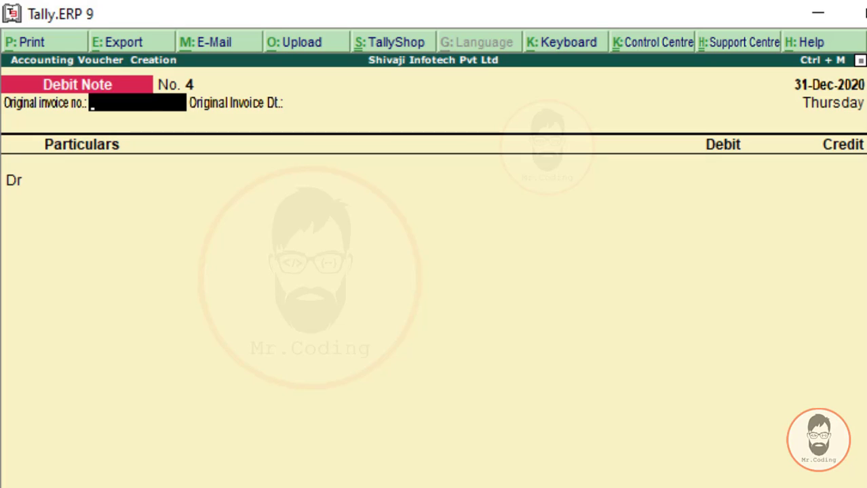
{"action": "key", "text": "ctrl+v"}
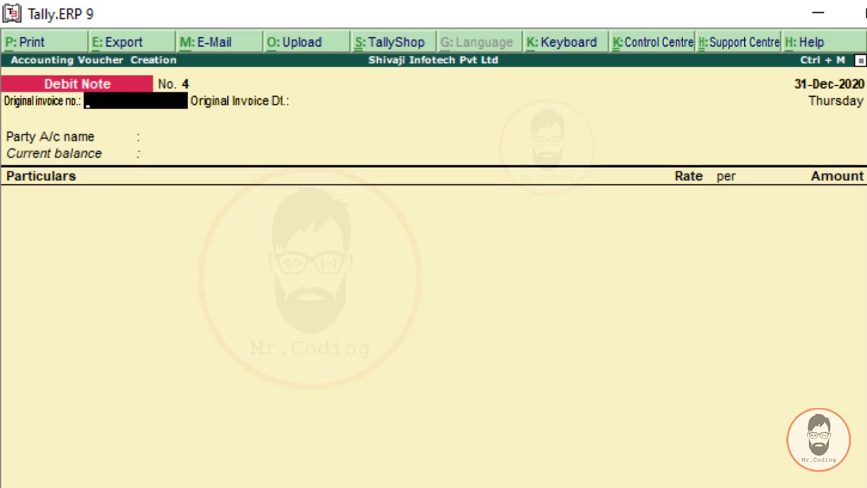
- Switch to the Word practice document, read the first purchase-return exercise and its invoice, and return to Tally.ERP 9
{"action": "key", "text": "alt+Tab"}
{"action": "scroll", "coordinate": [367, 337], "scroll_direction": "down", "scroll_amount": 3}
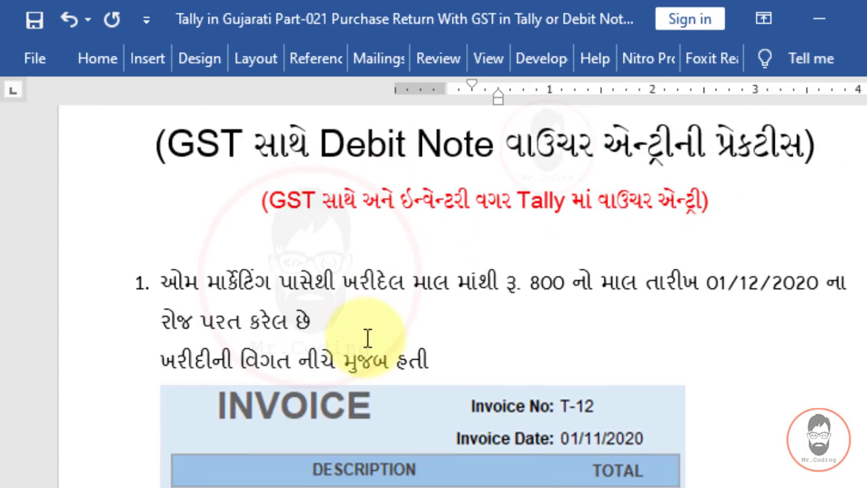
{"action": "scroll", "coordinate": [364, 339], "scroll_direction": "down", "scroll_amount": 5}
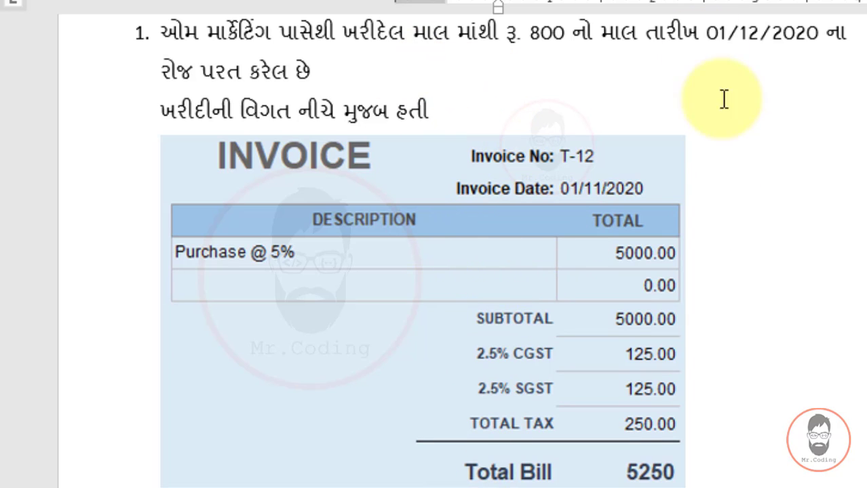
{"action": "key", "text": "alt+Tab"}
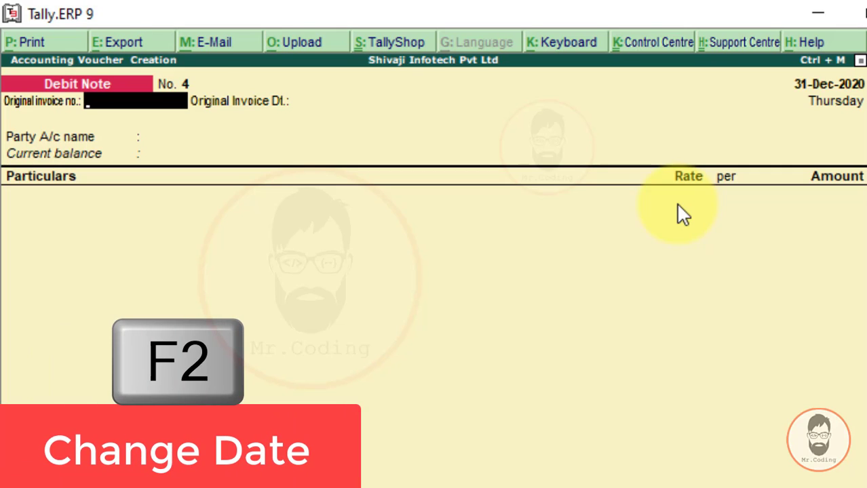
- Set the debit note's voucher date to 01-12-2020
{"action": "key", "text": "F2"}
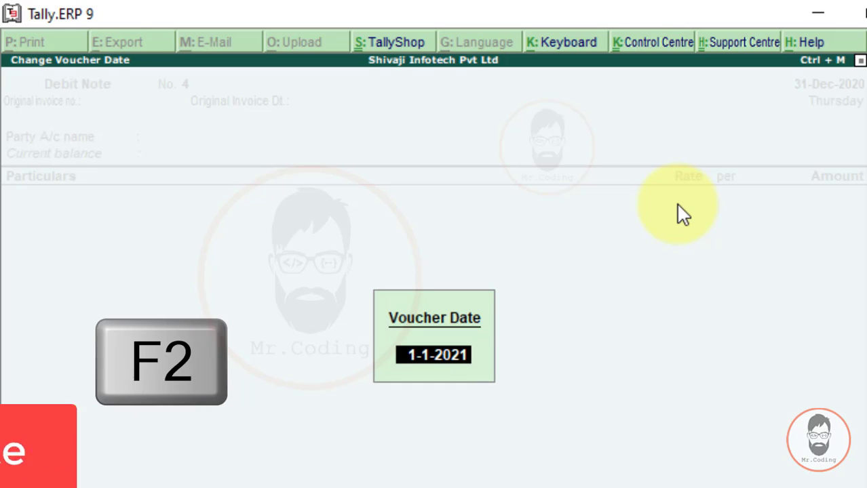
{"action": "type", "text": "01-12-2020"}
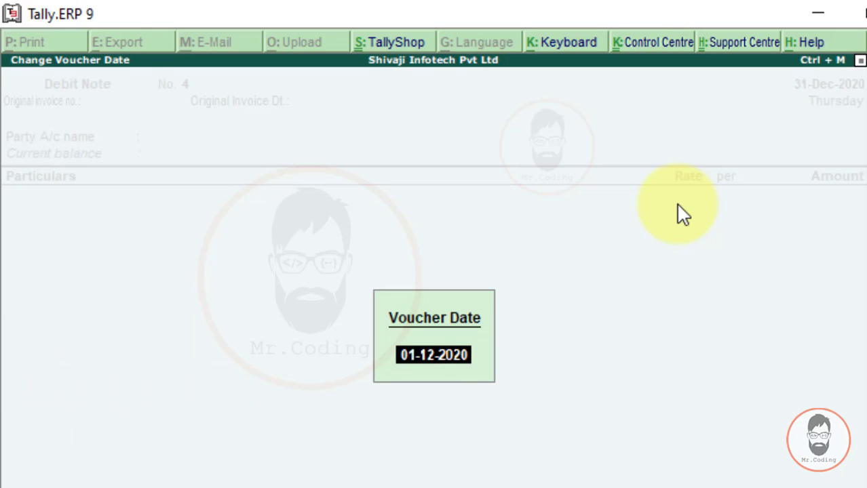
{"action": "key", "text": "Return"}
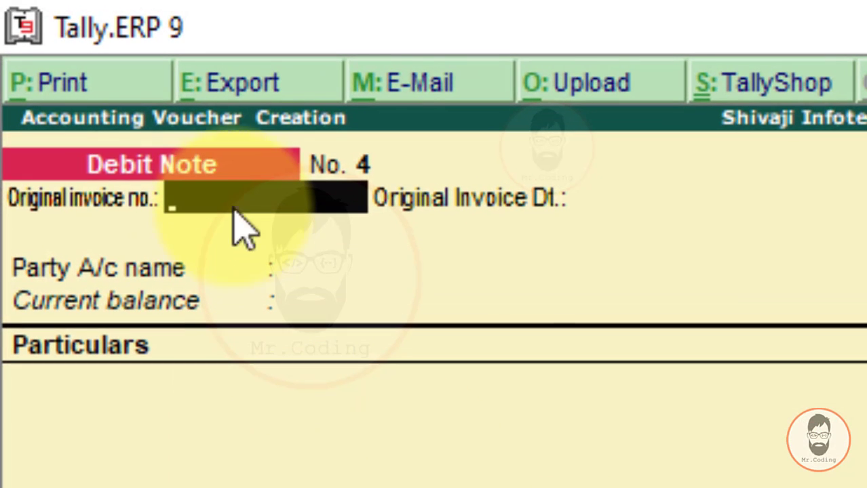
- Enter T-12 as the original invoice number and 1-11-2020 as the original invoice date
{"action": "type", "text": "T-"}
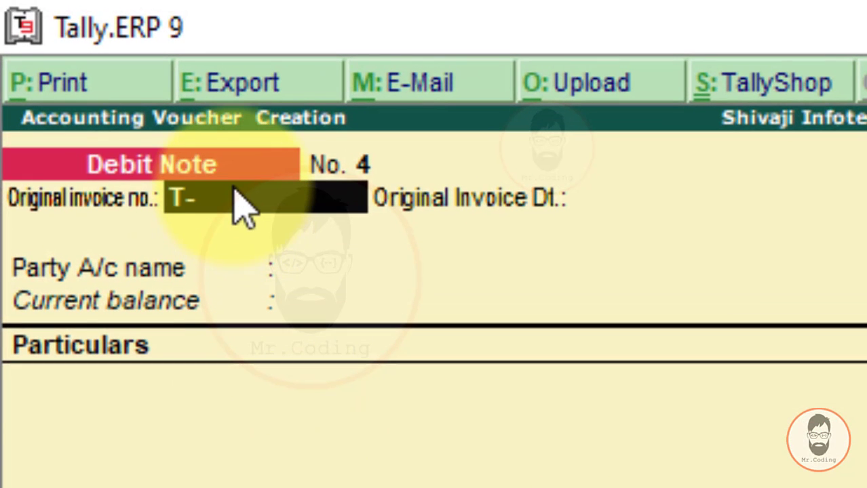
{"action": "type", "text": "12"}
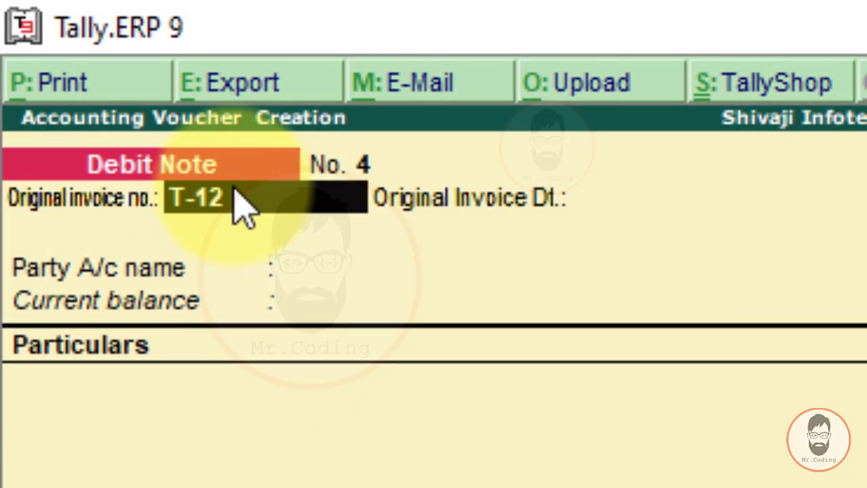
{"action": "key", "text": "Return"}
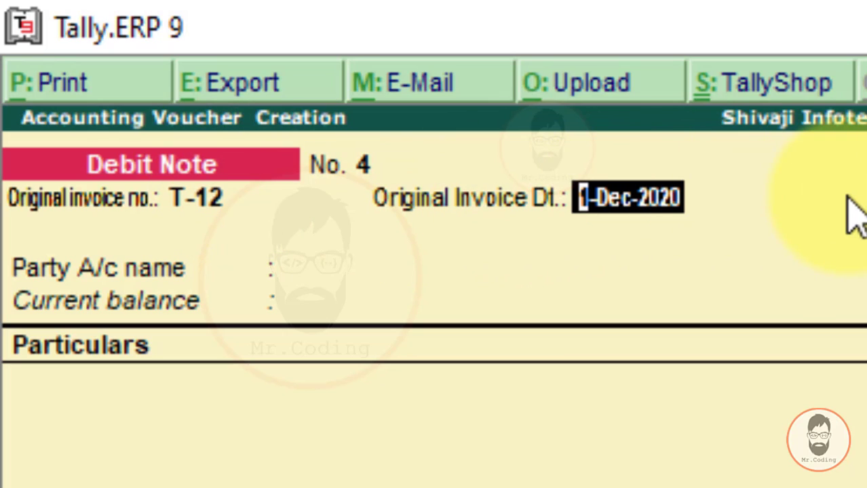
{"action": "type", "text": "1-11-"}
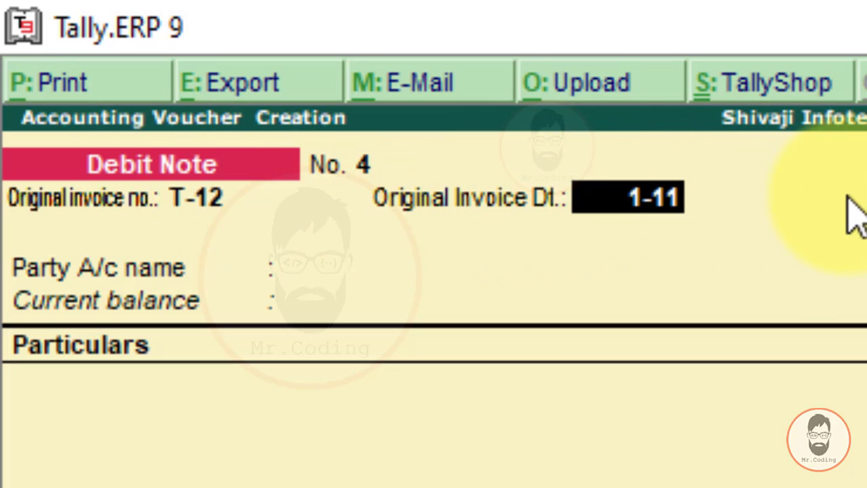
{"action": "type", "text": "2020"}
{"action": "key", "text": "Return"}
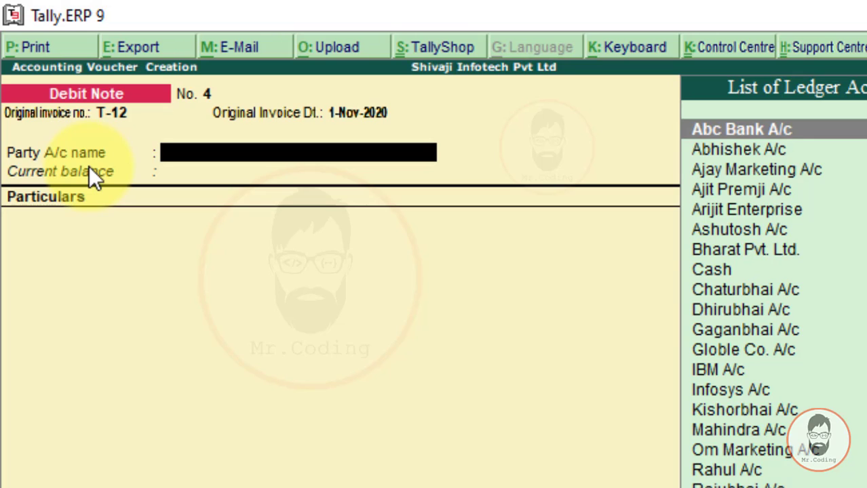
- Choose Om Marketing A/c as the party account and accept its party details without additions
{"action": "type", "text": "O"}
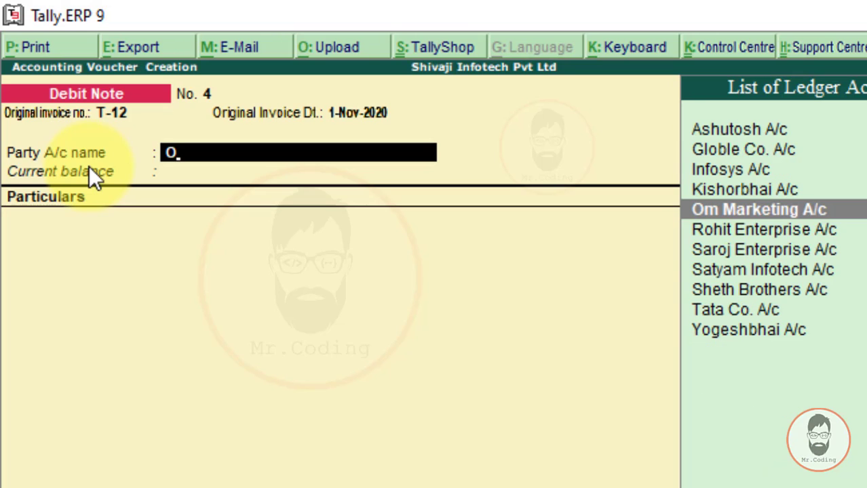
{"action": "key", "text": "BackSpace"}
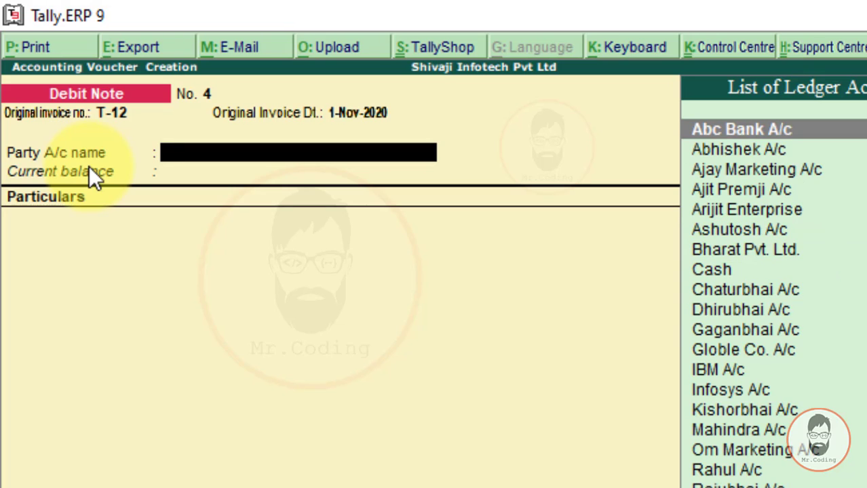
{"action": "type", "text": "O"}
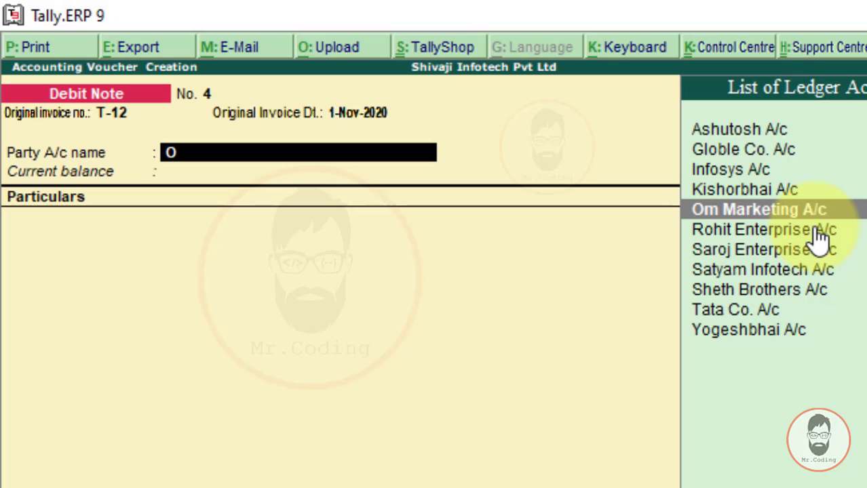
{"action": "key", "text": "Return"}
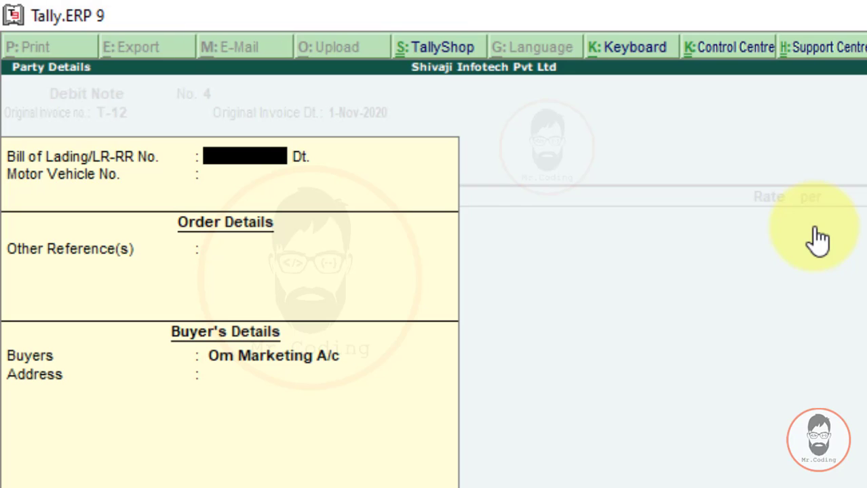
{"action": "key", "text": "ctrl+a"}
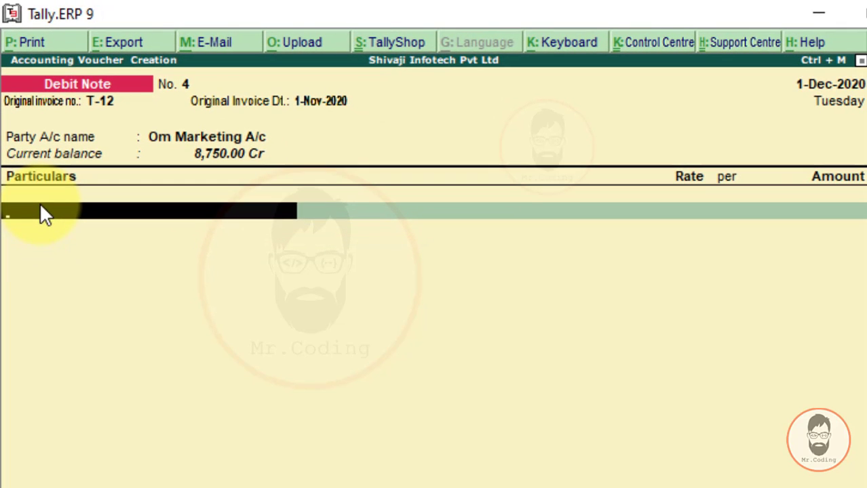
- Start a new ledger from the debit note's particulars and name it Purchase Return @ 5%, without an alias
{"action": "type", "text": "P"}
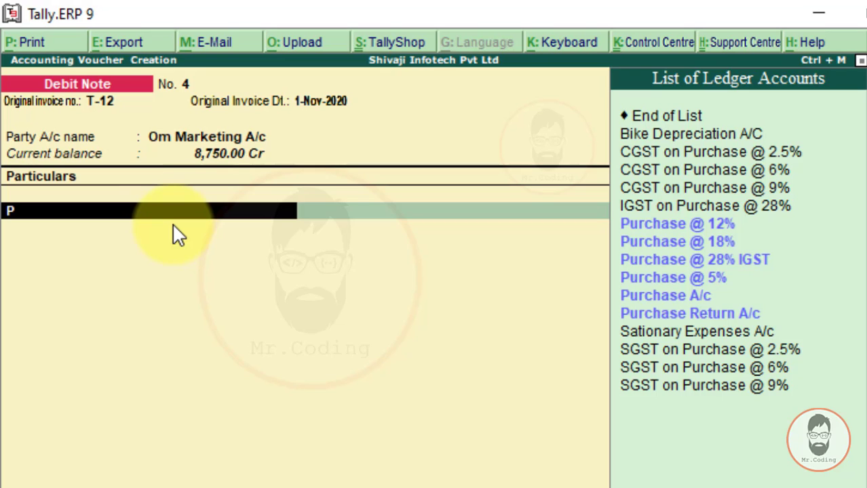
{"action": "key", "text": "alt+c"}
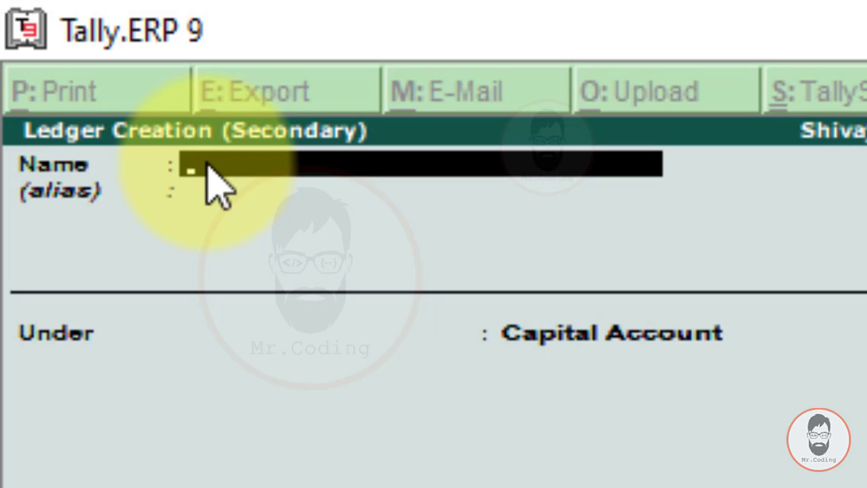
{"action": "type", "text": "Purchase"}
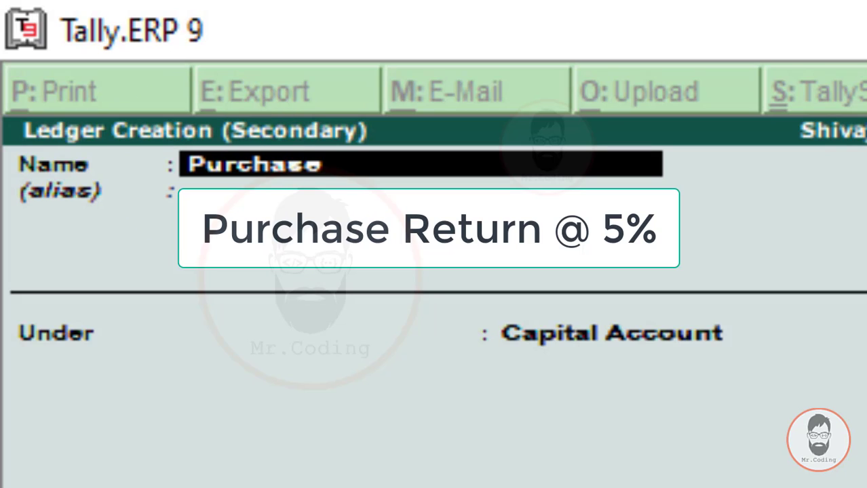
{"action": "type", "text": " Return @ 5%"}
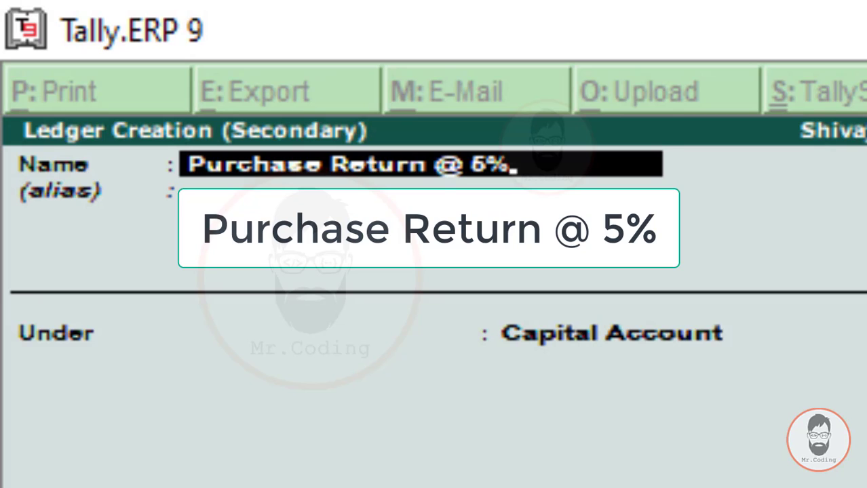
{"action": "key", "text": "Return"}
{"action": "key", "text": "Return"}
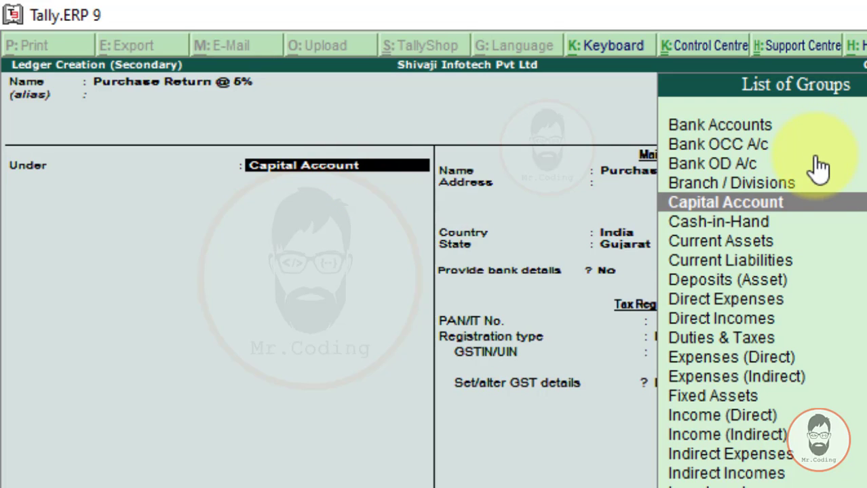
- Place the new ledger under Purchase Accounts, with ledger type Not Applicable and GST set to Applicable
{"action": "type", "text": "Pur"}
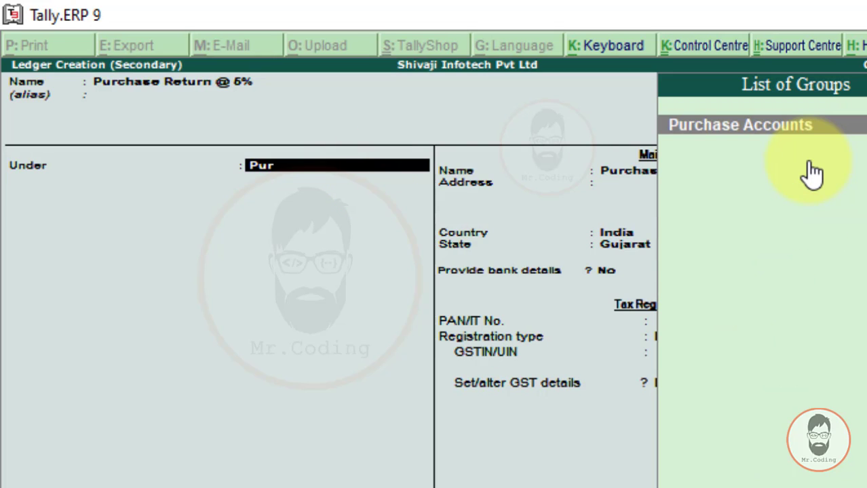
{"action": "key", "text": "Return"}
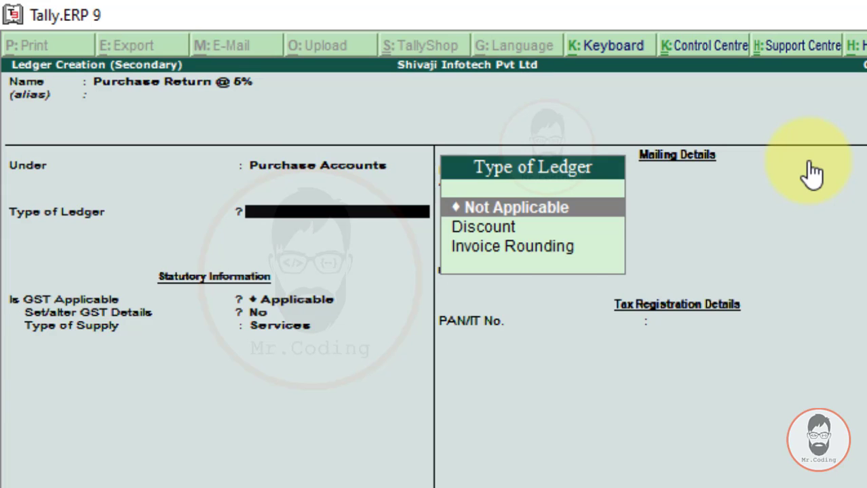
{"action": "key", "text": "Return"}
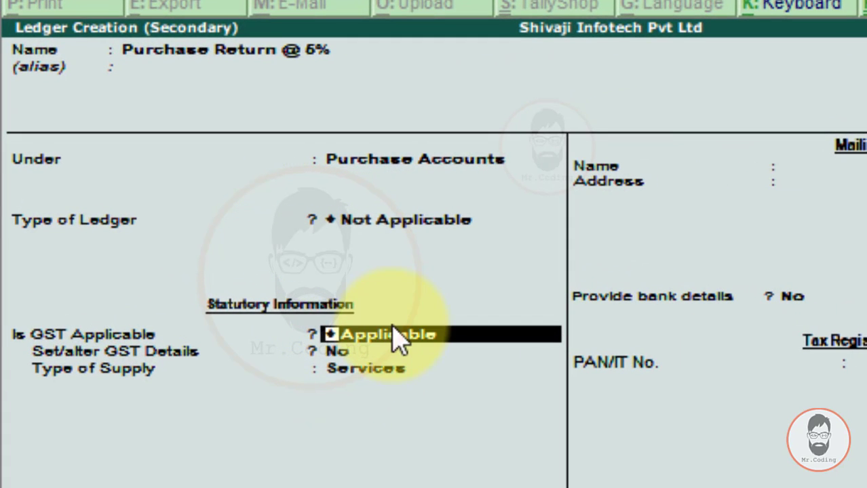
{"action": "key", "text": "Return"}
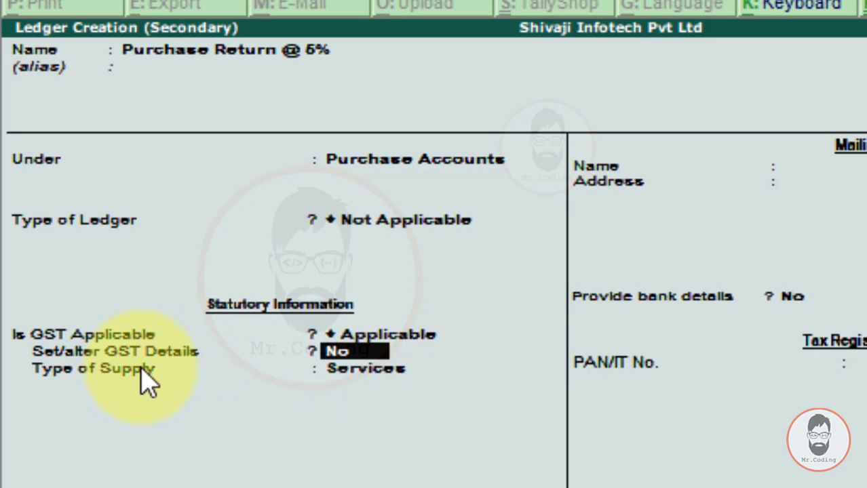
- Enable GST details for the ledger, leave description and HSN/SAC blank, and choose Purchase Taxable as the nature of transaction
{"action": "type", "text": "y"}
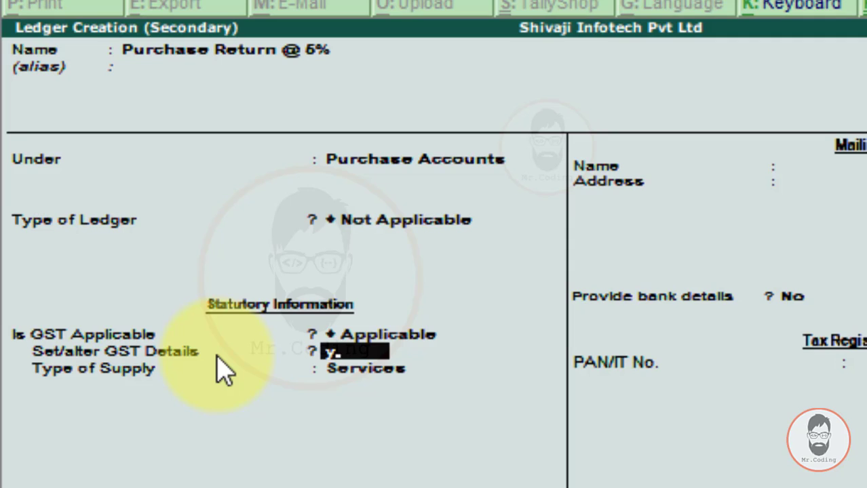
{"action": "key", "text": "Return"}
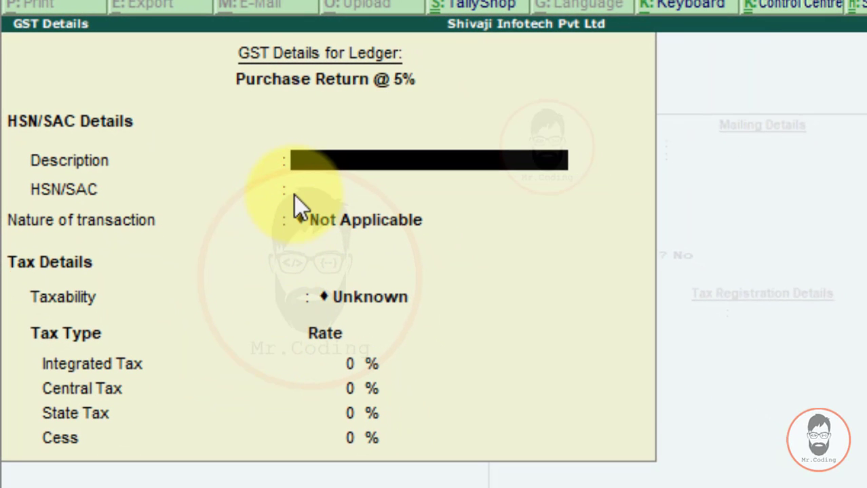
{"action": "key", "text": "Return"}
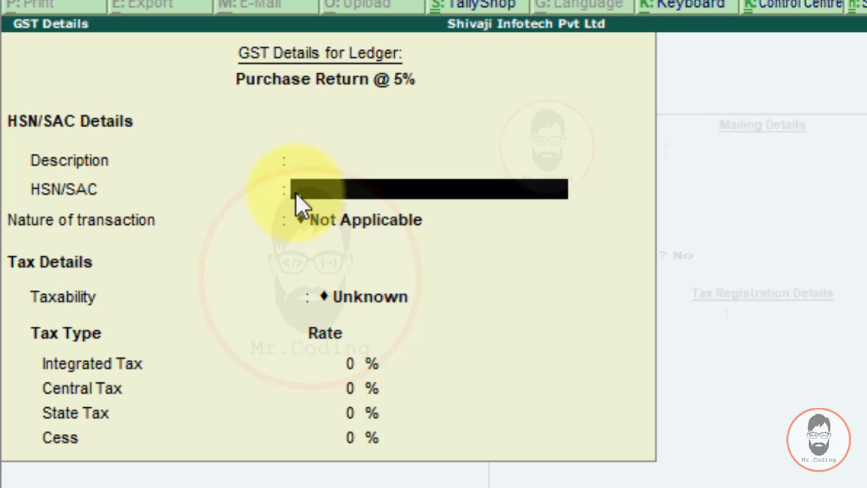
{"action": "key", "text": "Return"}
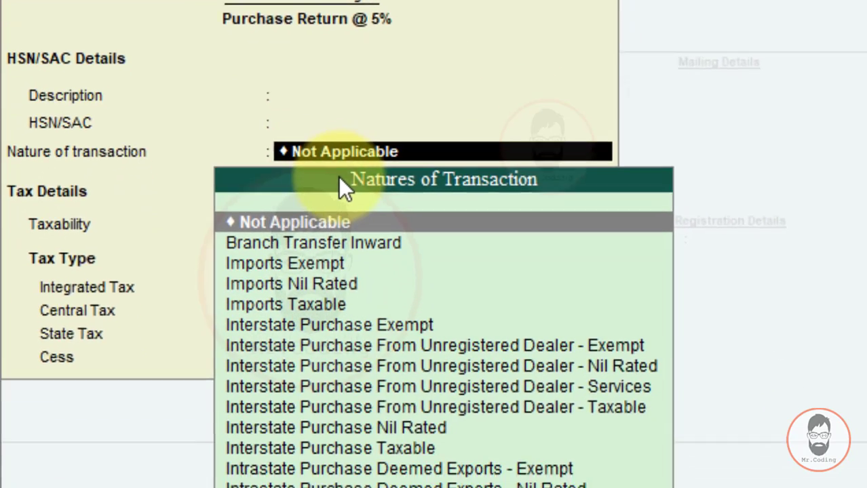
{"action": "type", "text": "Pu"}
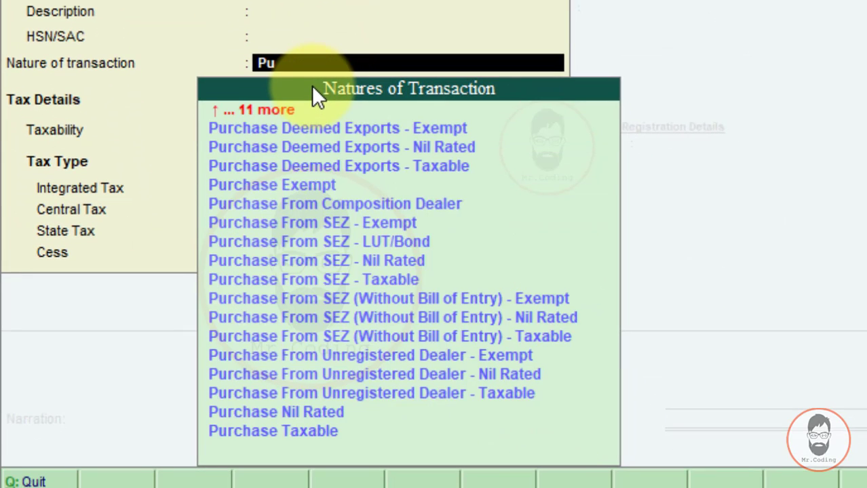
{"action": "key", "text": "End"}
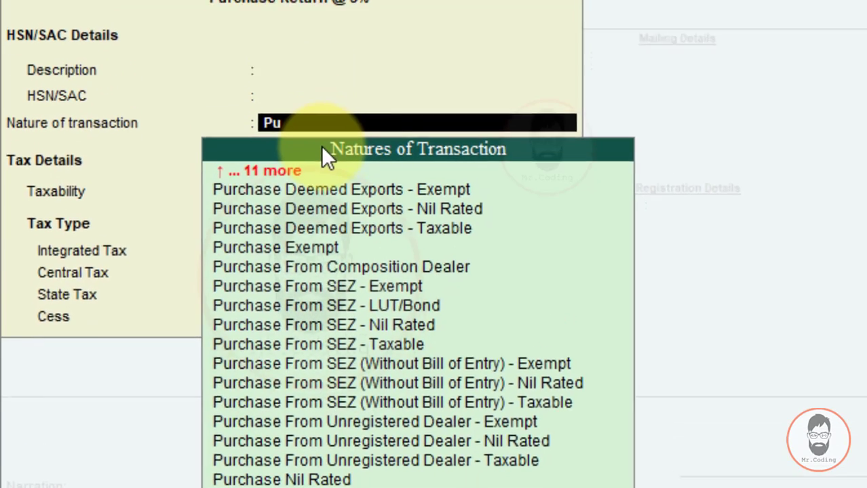
{"action": "key", "text": "Return"}
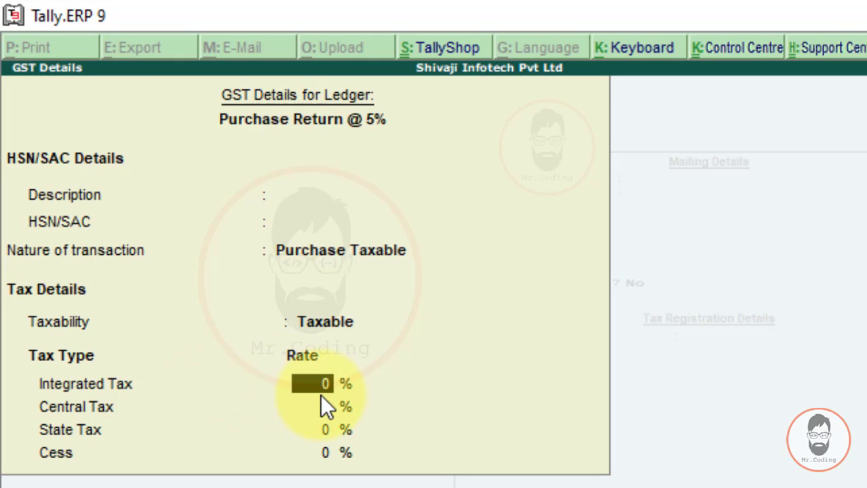
- Set the ledger's Integrated Tax rate to 5% and accept the GST details
{"action": "type", "text": "5"}
{"action": "key", "text": "Return"}
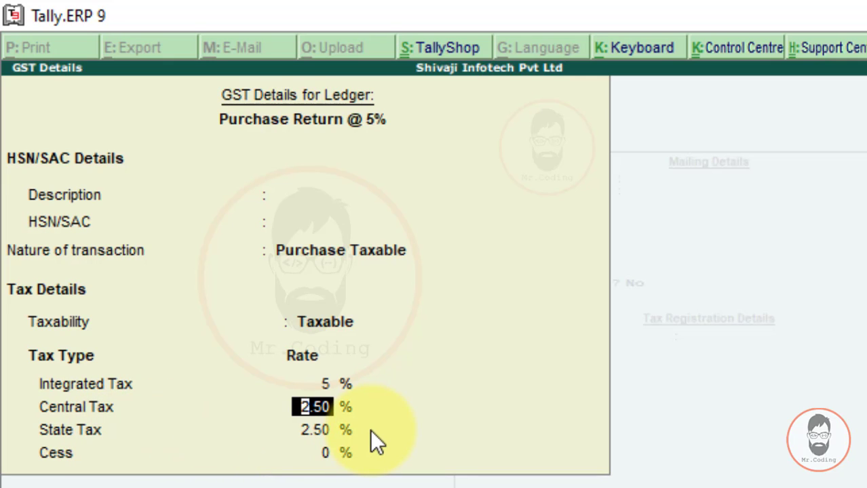
{"action": "key", "text": "Return"}
{"action": "key", "text": "Return"}
{"action": "key", "text": "Return"}
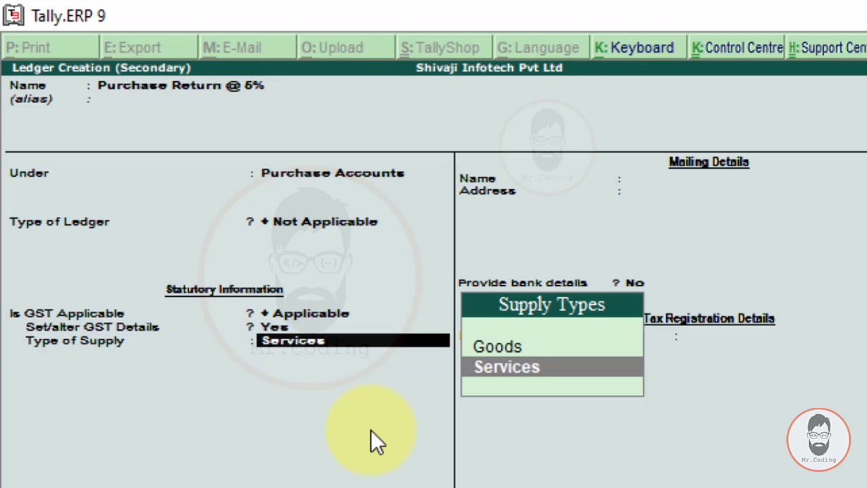
- Set the ledger's type of supply to Goods and save the ledger
{"action": "key", "text": "Up"}
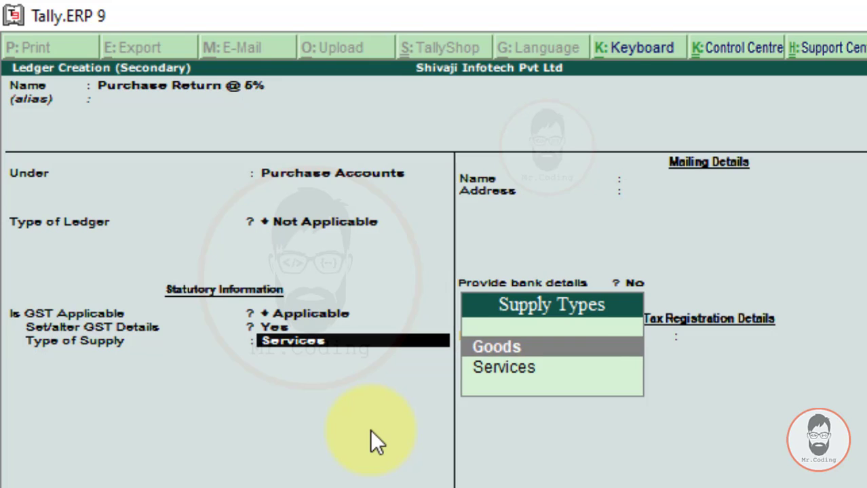
{"action": "key", "text": "Return"}
{"action": "key", "text": "Return"}
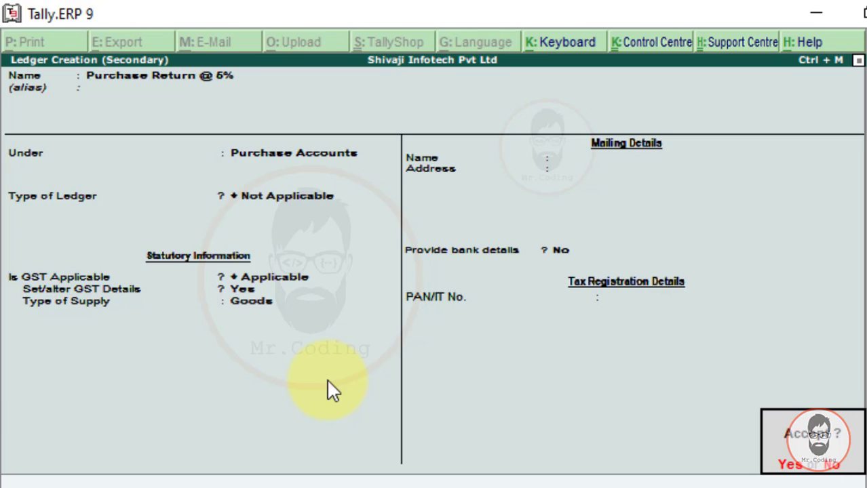
{"action": "key", "text": "Return"}
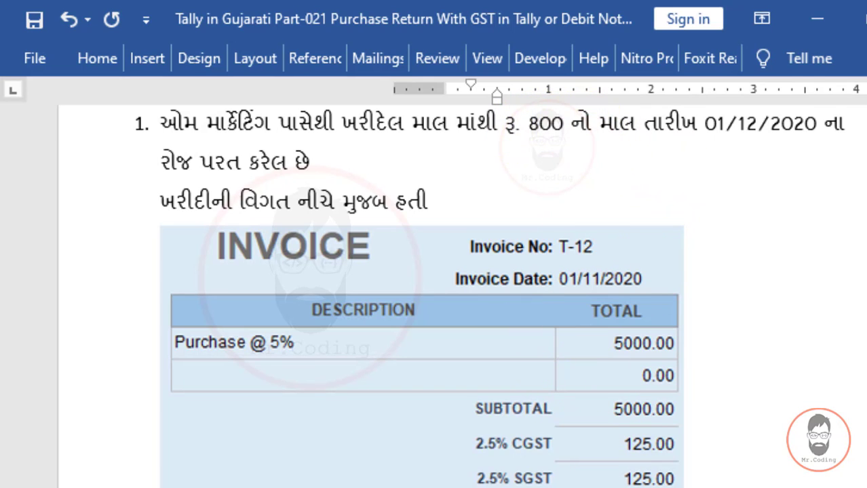
- Switch from the Word document back to Tally.ERP 9 and enter 800 as the Purchase Return @ 5% amount
{"action": "key", "text": "alt+Tab"}
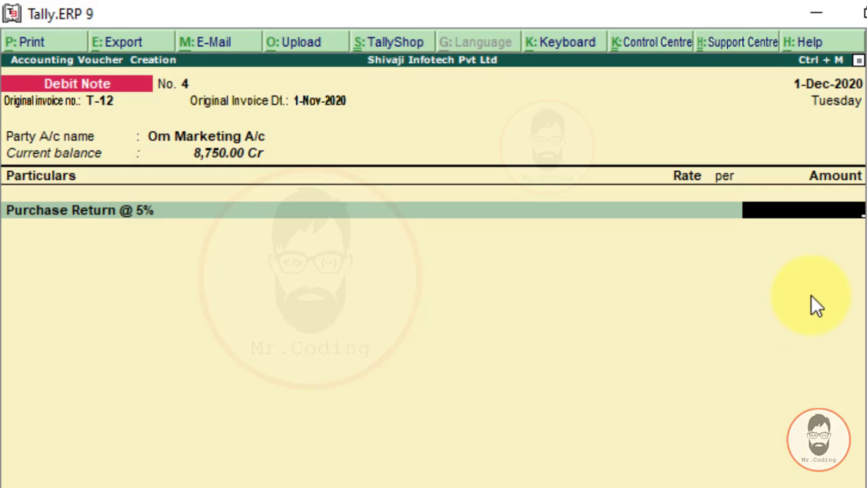
{"action": "type", "text": "800"}
{"action": "key", "text": "Return"}
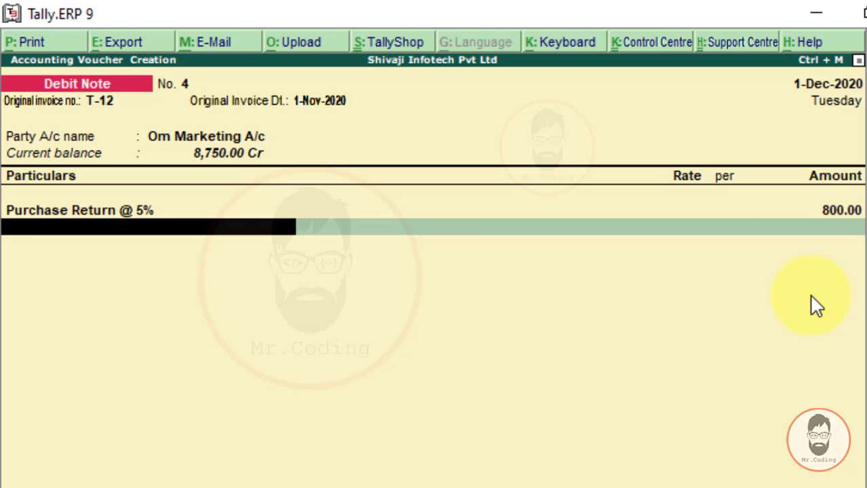
- Add CGST on Purchase @ 2.5% as the second line of the debit note and accept its calculated amount
{"action": "type", "text": "C"}
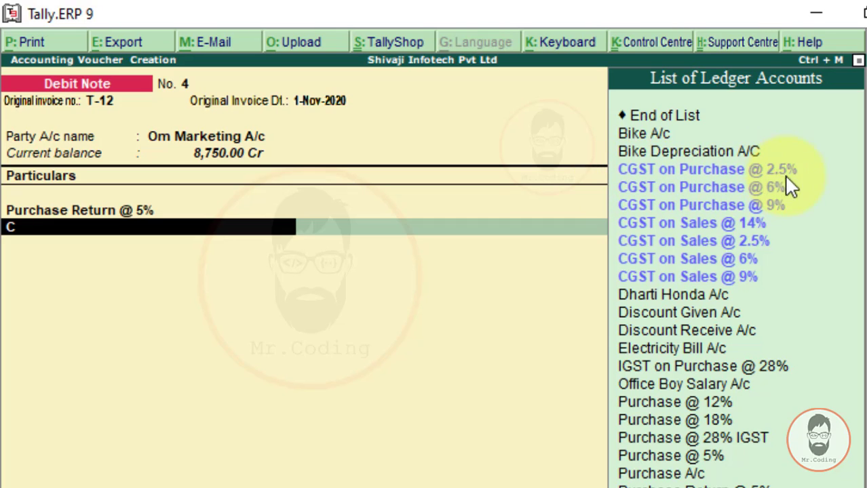
{"action": "key", "text": "Down"}
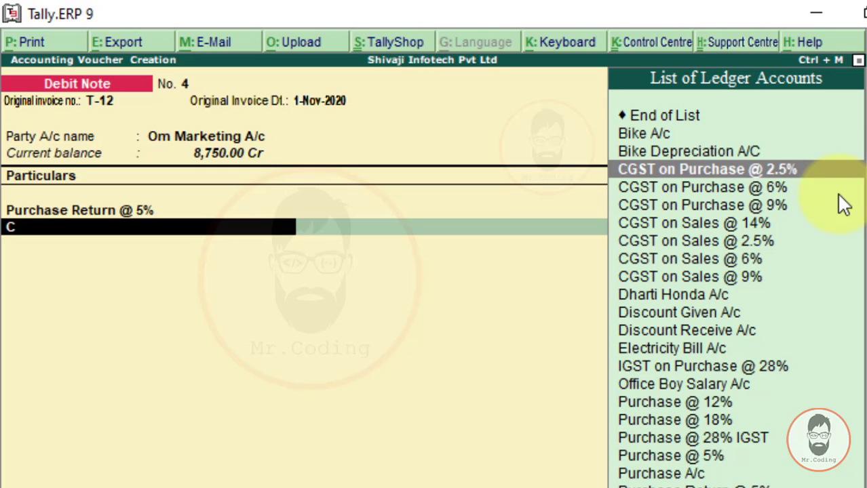
{"action": "key", "text": "Return"}
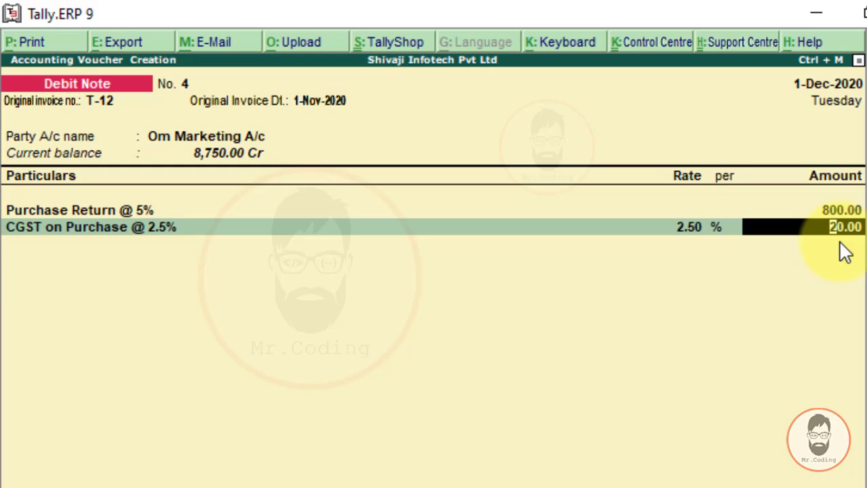
{"action": "key", "text": "Return"}
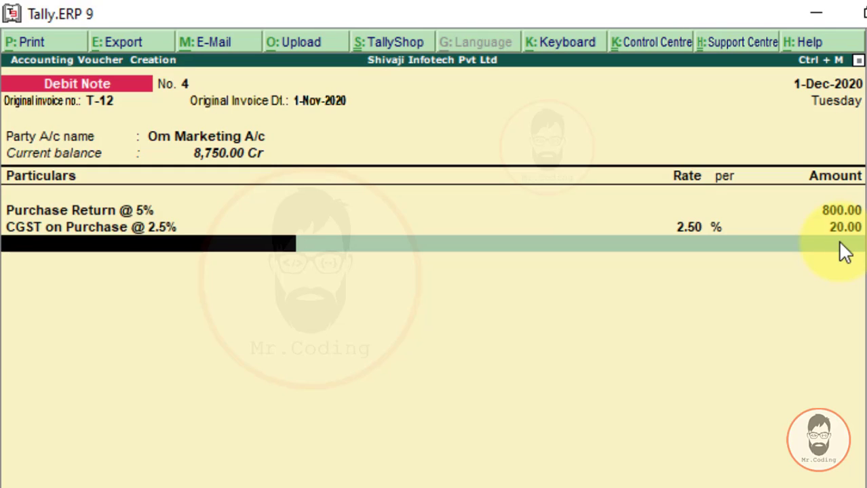
- Add SGST on Purchase @ 2.5% with its calculated amount and end the list of particulars
{"action": "type", "text": "S"}
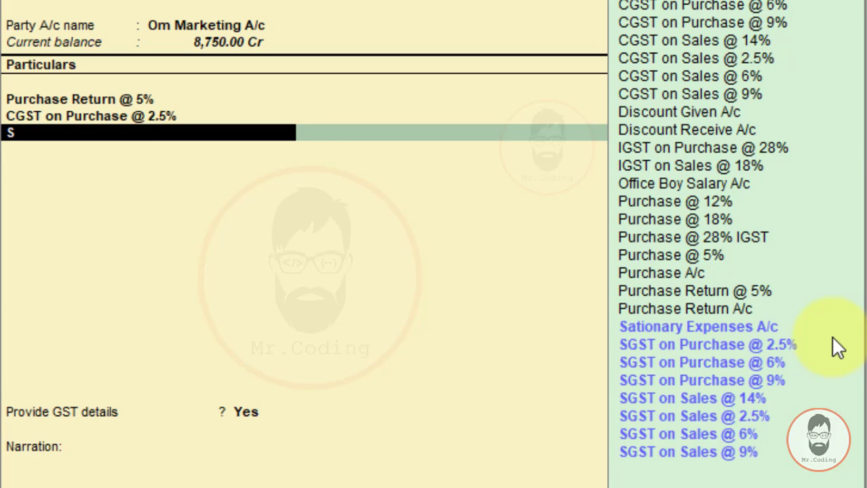
{"action": "key", "text": "Down"}
{"action": "left_click", "coordinate": [833, 338]}
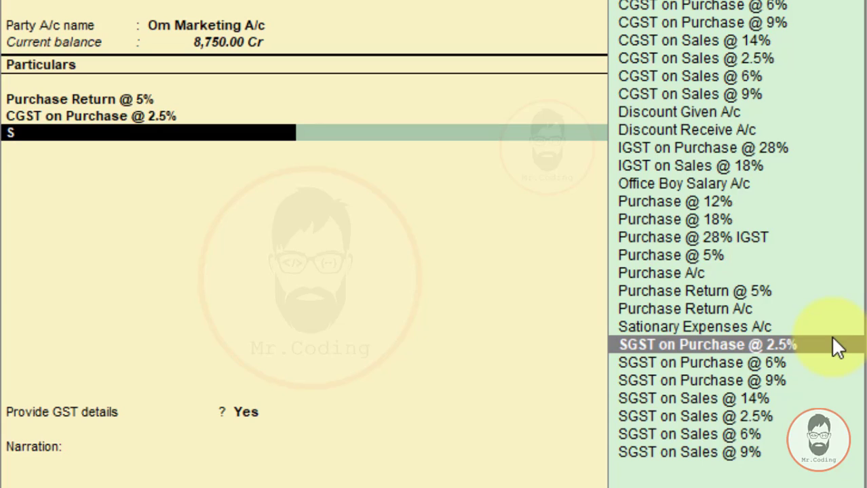
{"action": "key", "text": "Return"}
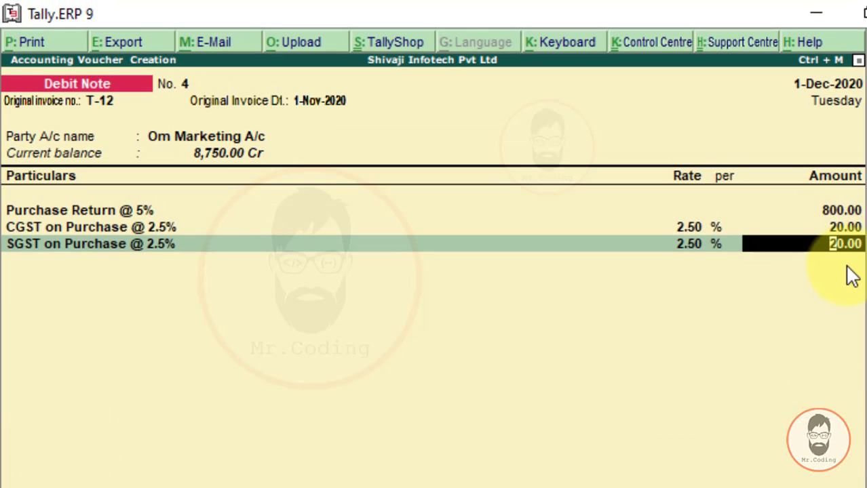
{"action": "key", "text": "Return"}
{"action": "key", "text": "Return"}
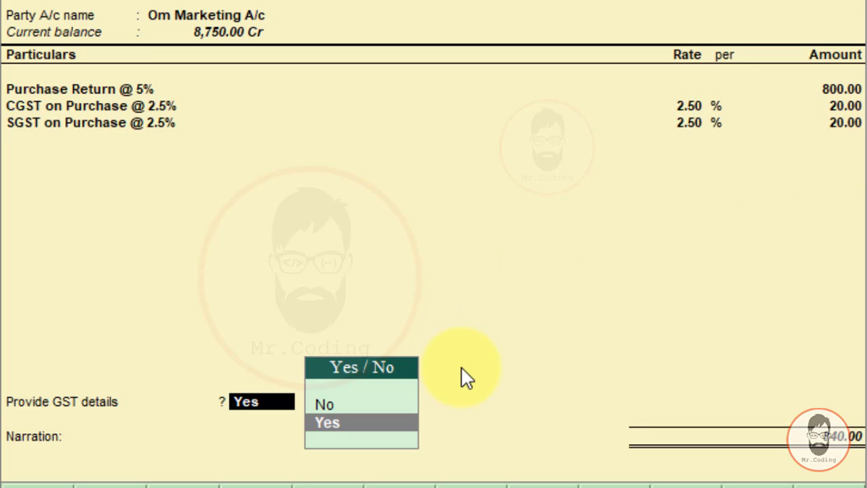
- Choose to provide GST details and select 07-Others as the reason for issuing the note
{"action": "key", "text": "Return"}
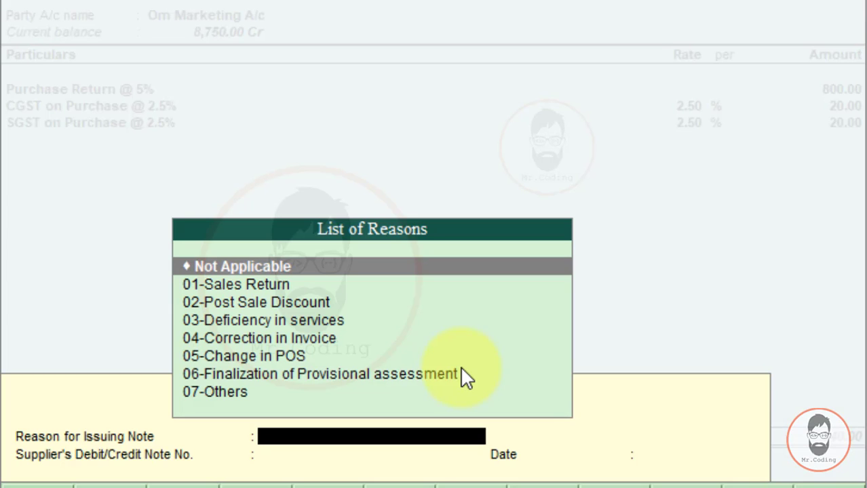
{"action": "type", "text": "07-Others"}
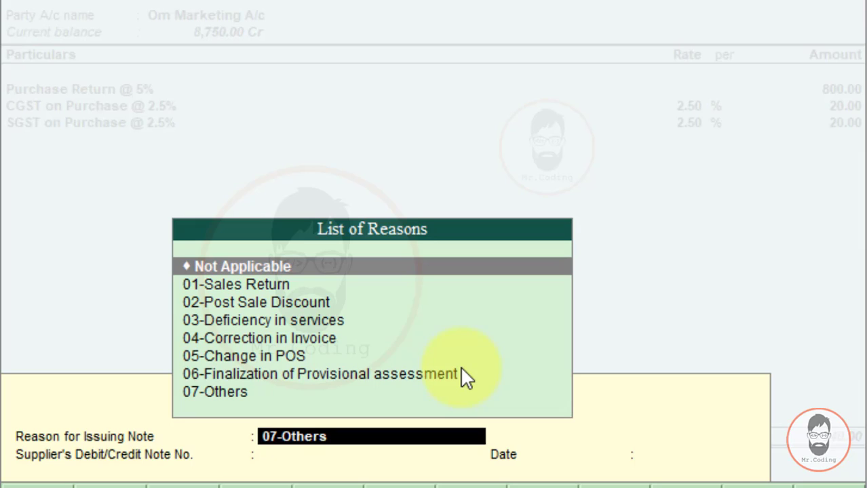
{"action": "key", "text": "Down"}
{"action": "key", "text": "Down"}
{"action": "key", "text": "Down"}
{"action": "key", "text": "Down"}
{"action": "key", "text": "Down"}
{"action": "key", "text": "Down"}
{"action": "key", "text": "Down"}
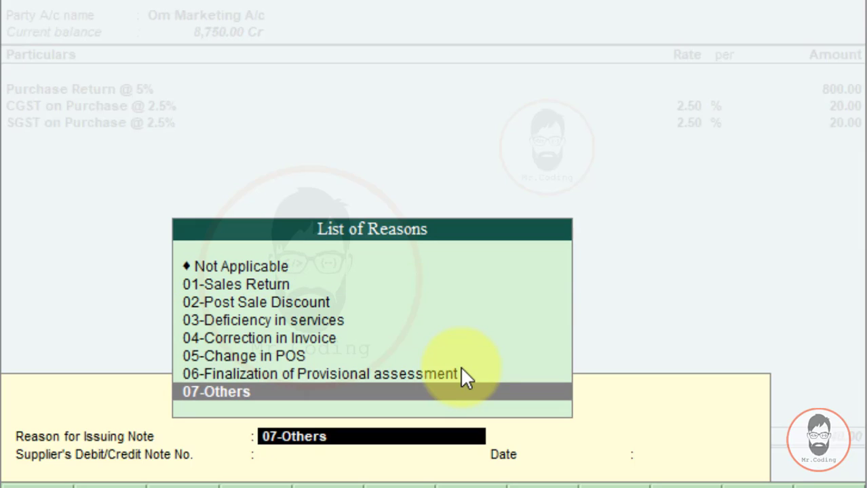
{"action": "key", "text": "Return"}
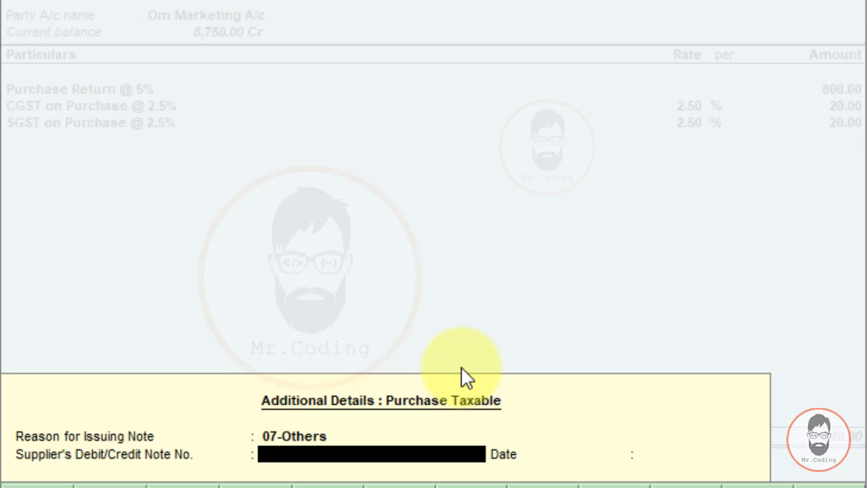
- Enter 12 as the supplier's debit/credit note number and 1-12-2020 as its date in the additional details
{"action": "type", "text": "12"}
{"action": "key", "text": "Return"}
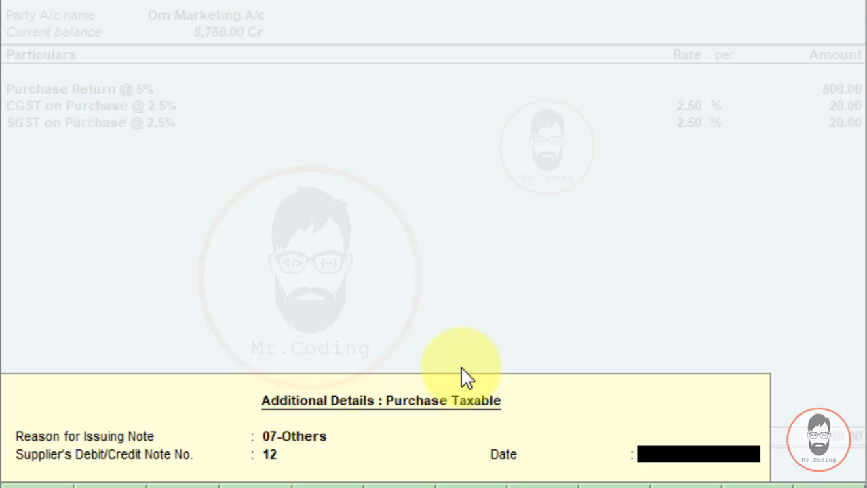
{"action": "type", "text": "1-12-220"}
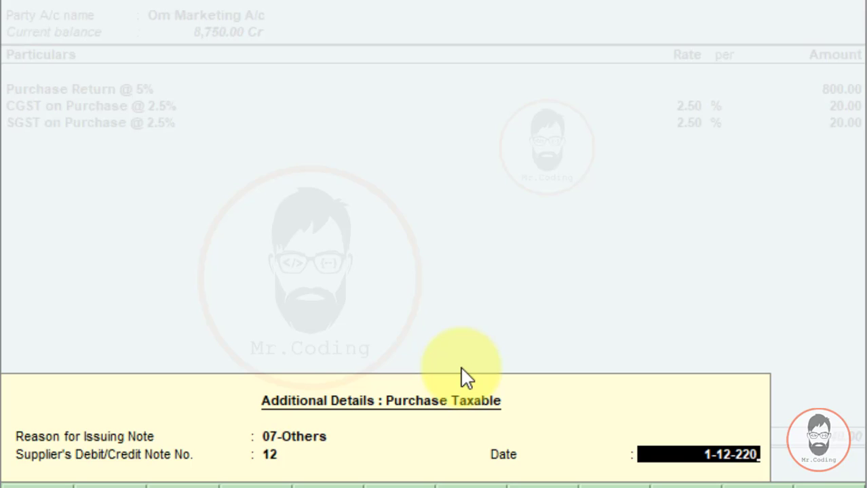
{"action": "key", "text": "BackSpace"}
{"action": "key", "text": "BackSpace"}
{"action": "type", "text": "020"}
{"action": "key", "text": "Return"}
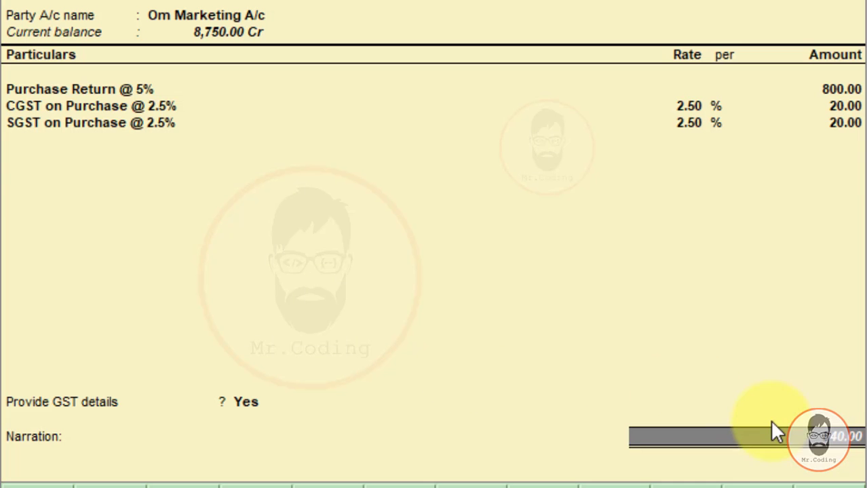
- Leave the narration blank and save the Om Marketing debit note
{"action": "key", "text": "Return"}
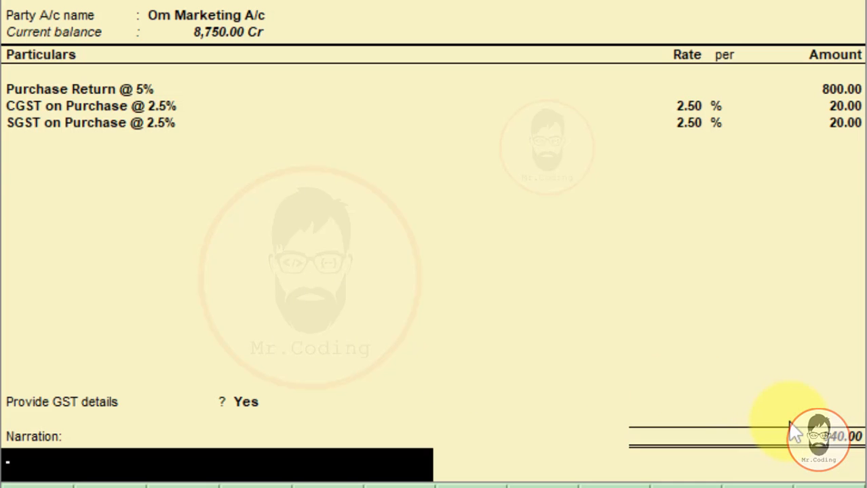
{"action": "key", "text": "Return"}
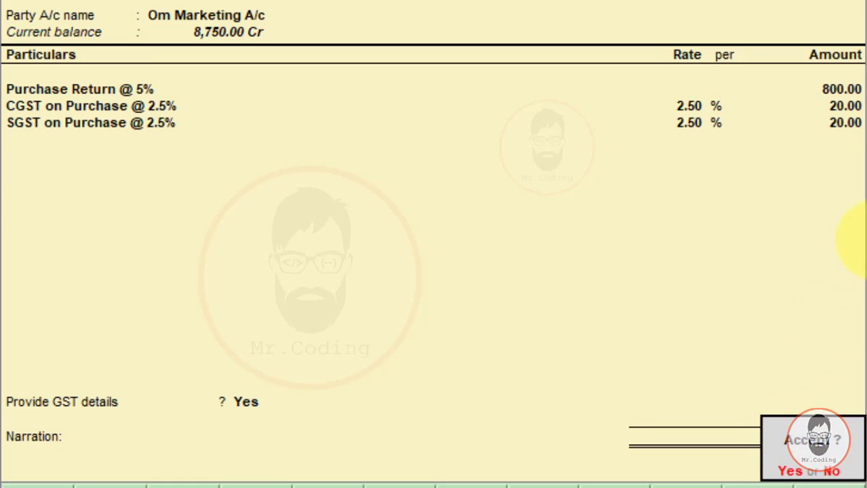
{"action": "key", "text": "Return"}
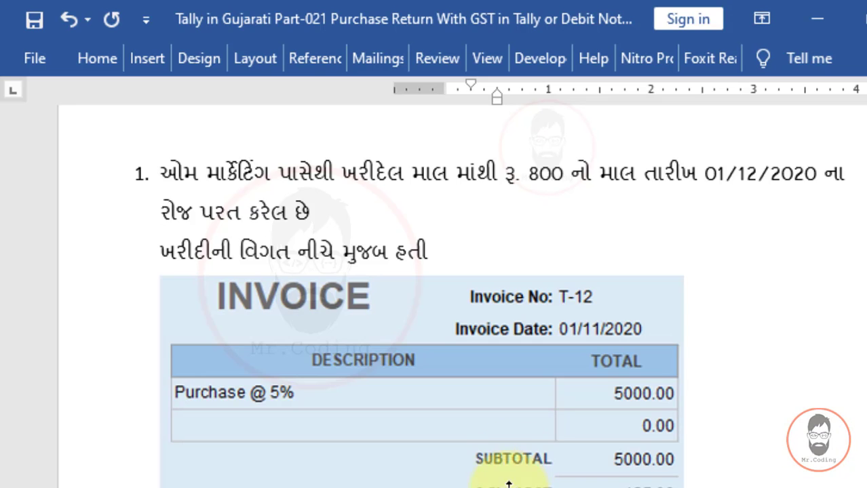
- Read the second purchase return exercise in the Word document and set the new debit note's voucher date to 01-12-2020 in Tally.ERP 9
{"action": "scroll", "coordinate": [813, 348], "scroll_direction": "down", "scroll_amount": 1}
{"action": "scroll", "coordinate": [812, 348], "scroll_direction": "down", "scroll_amount": 10}
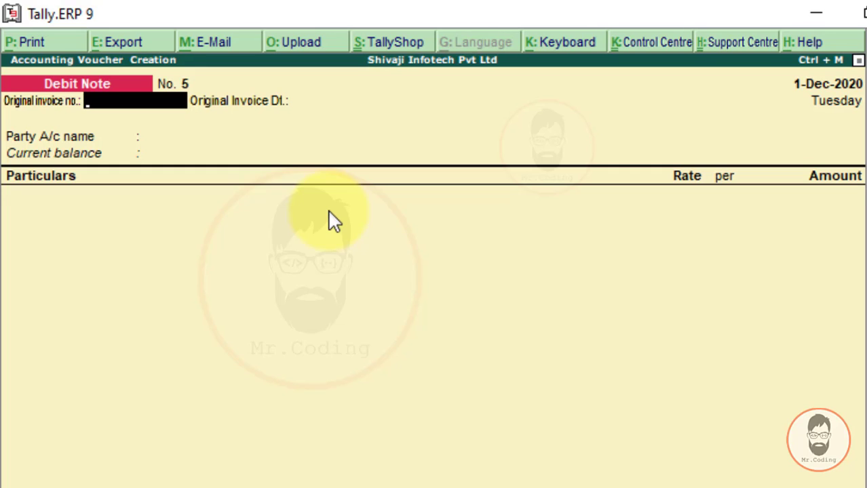
{"action": "key", "text": "F2"}
{"action": "type", "text": "01-1"}
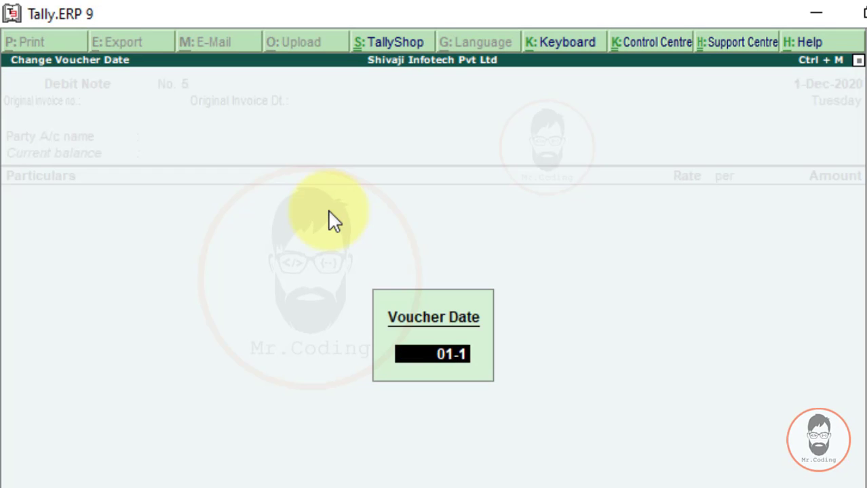
{"action": "type", "text": "2-2020"}
{"action": "key", "text": "Return"}
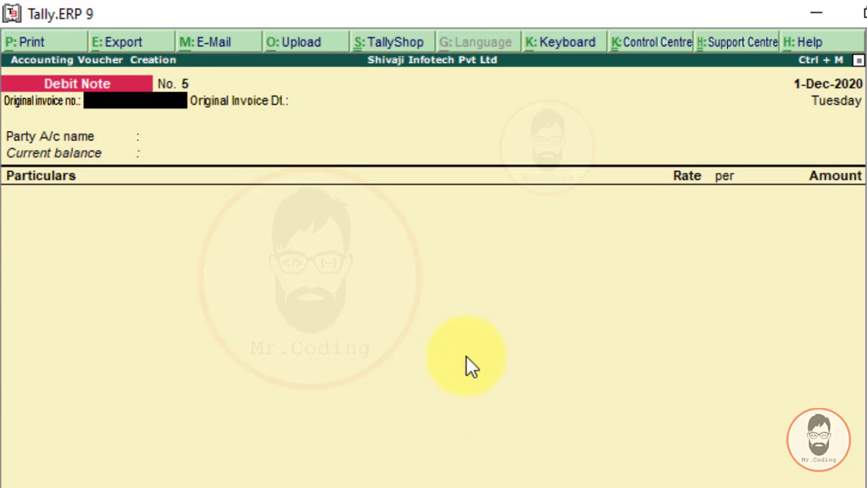
- Enter IB-20 as the original invoice number and 1-11-2020 as the original invoice date of the debit note
{"action": "key", "text": "alt+Tab"}
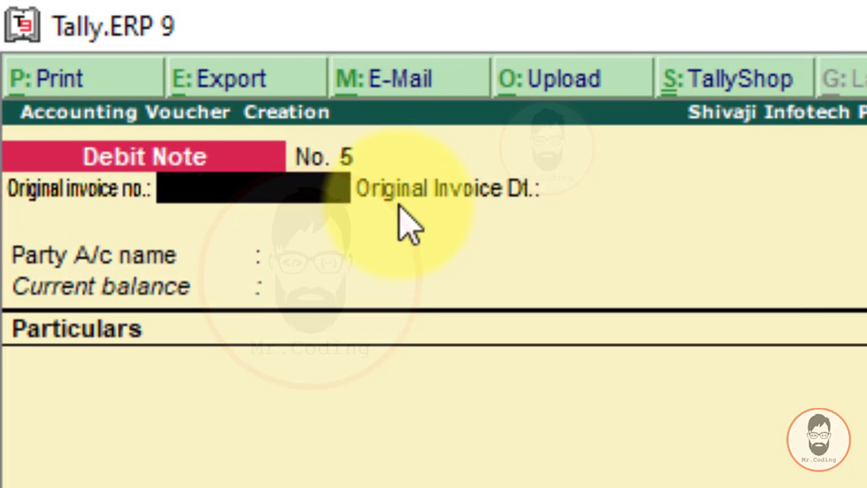
{"action": "type", "text": "IB-"}
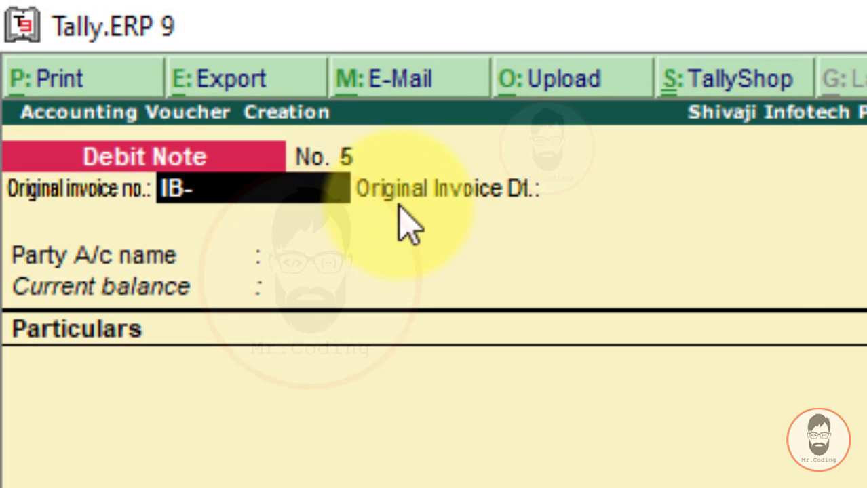
{"action": "type", "text": "20"}
{"action": "key", "text": "Return"}
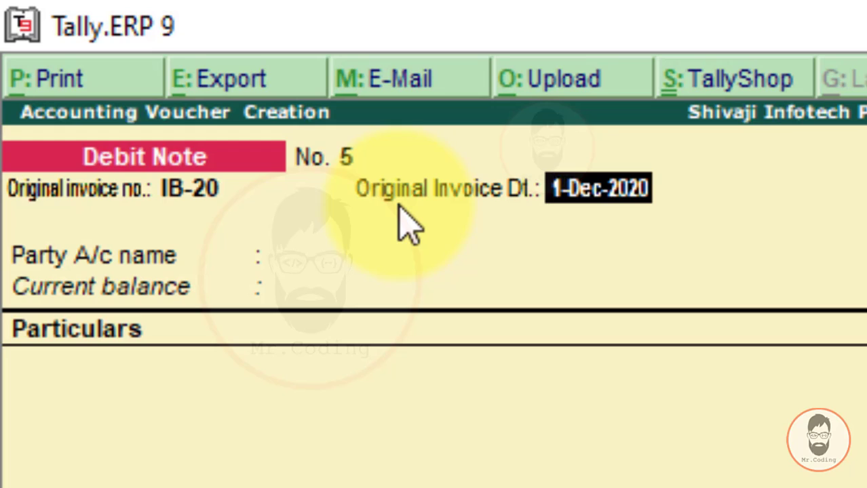
{"action": "type", "text": "1-1-"}
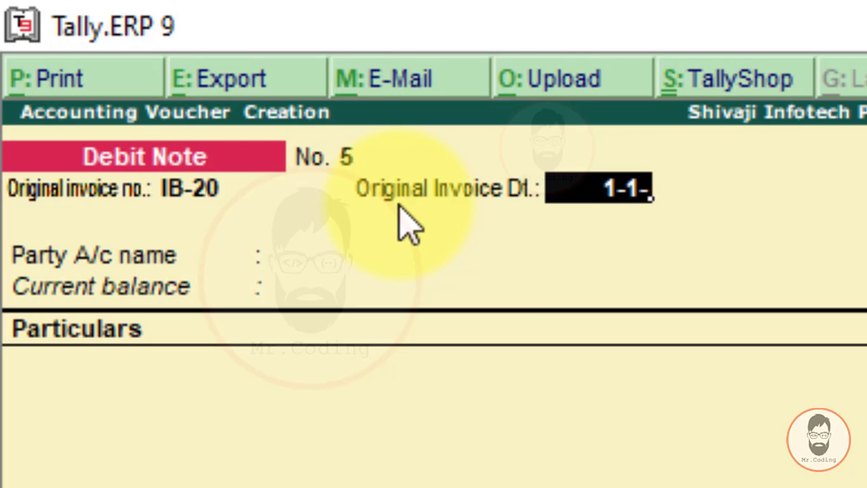
{"action": "key", "text": "BackSpace"}
{"action": "type", "text": "1-2020"}
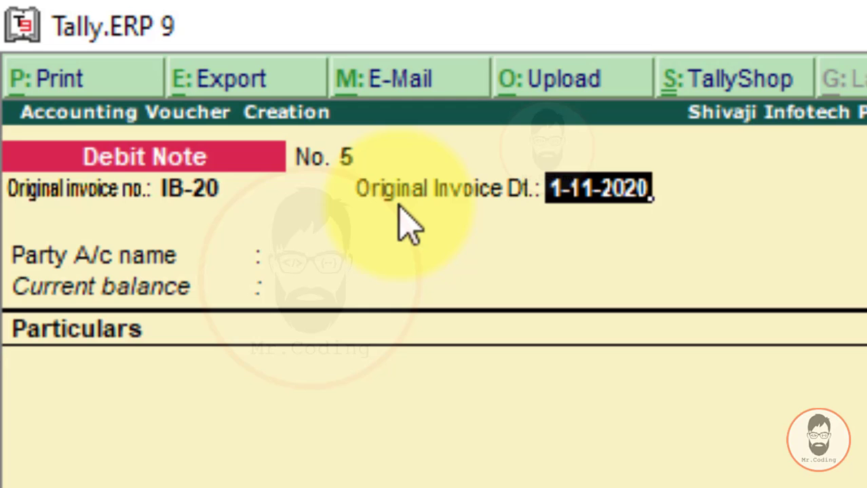
{"action": "key", "text": "Return"}
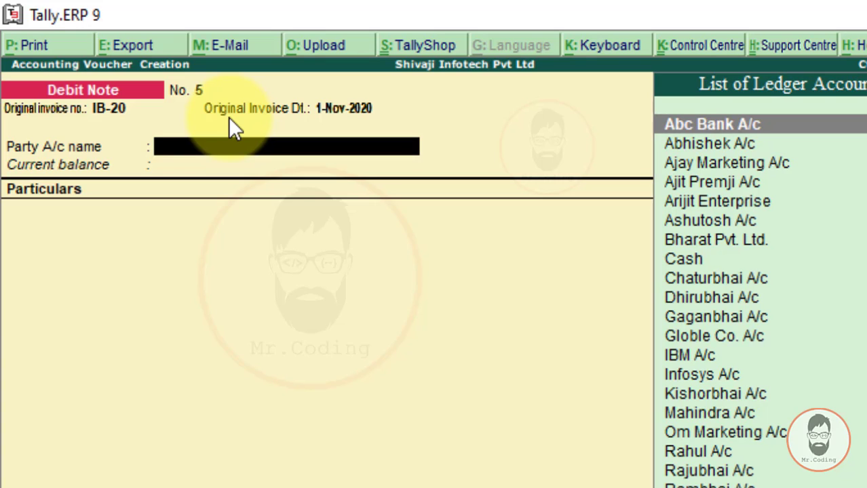
- Choose IBM A/c as the party account and accept its party details without additions
{"action": "type", "text": "I"}
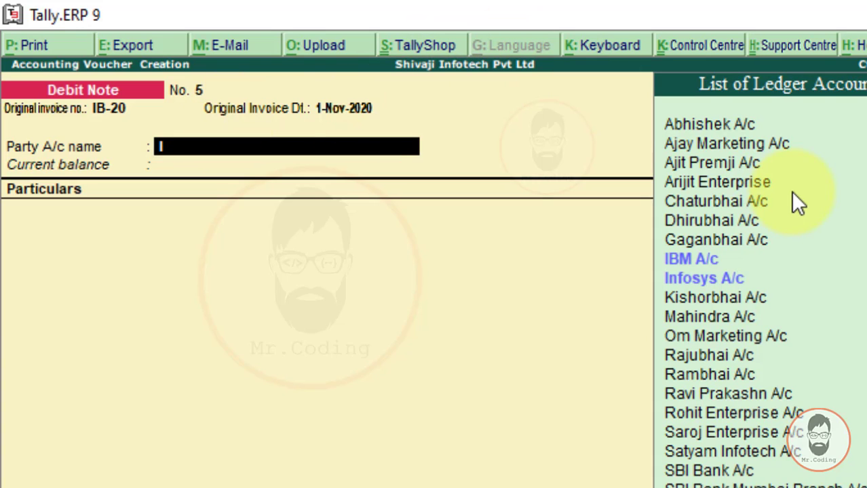
{"action": "type", "text": "B"}
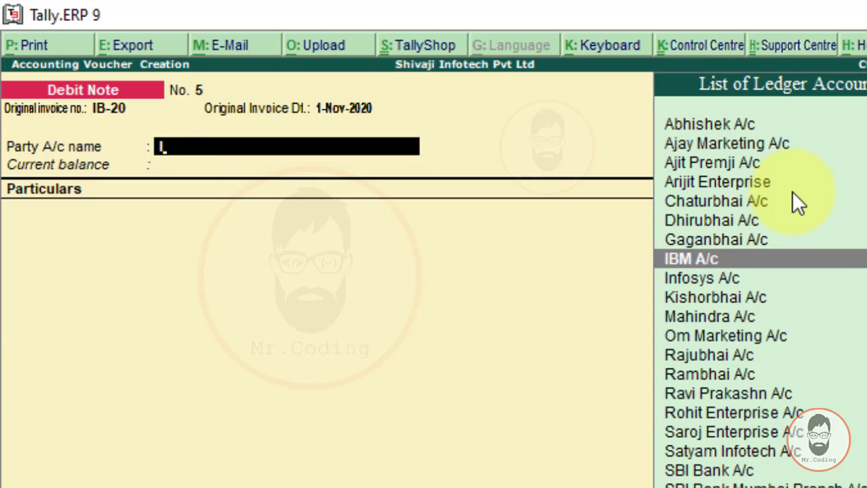
{"action": "key", "text": "Return"}
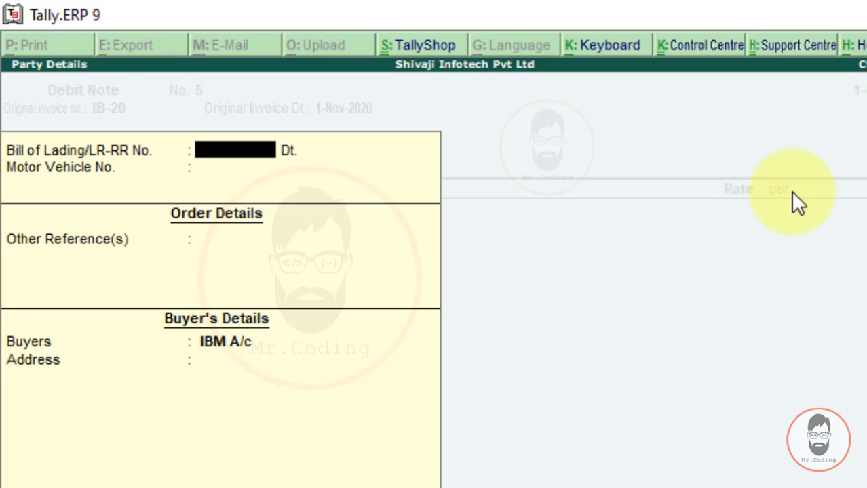
{"action": "key", "text": "ctrl+a"}
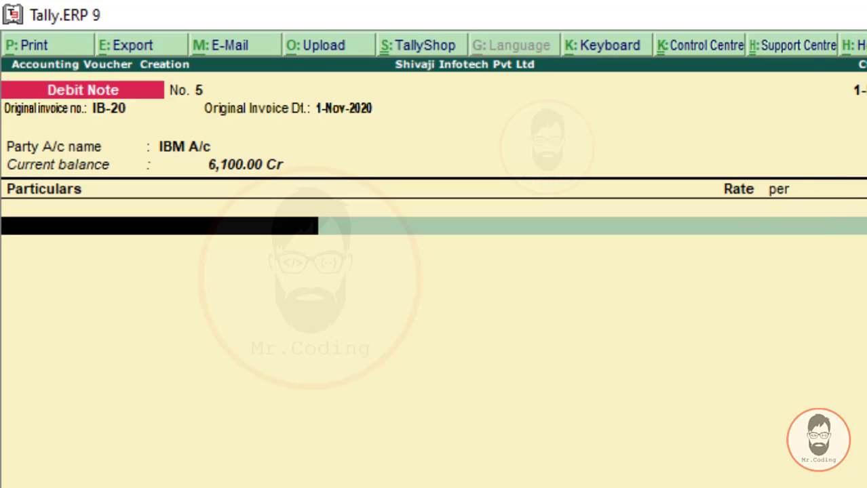
- Check the invoice in the Word document and start a ledger named Purchase Return @ 12% under Purchase Accounts, with ledger type Not Applicable
{"action": "key", "text": "alt+Tab"}
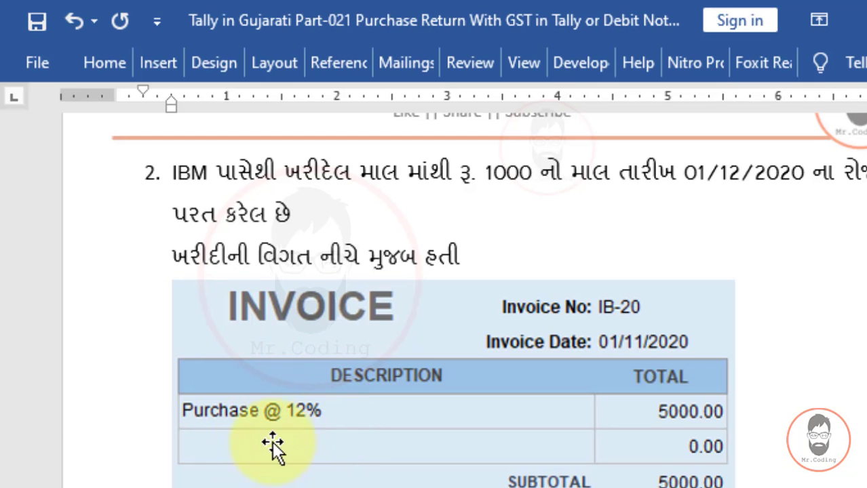
{"action": "key", "text": "alt+Tab"}
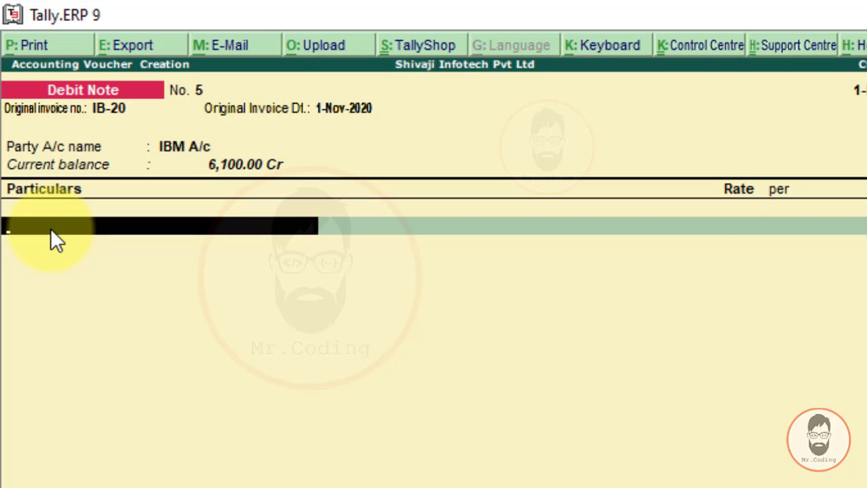
{"action": "type", "text": "P"}
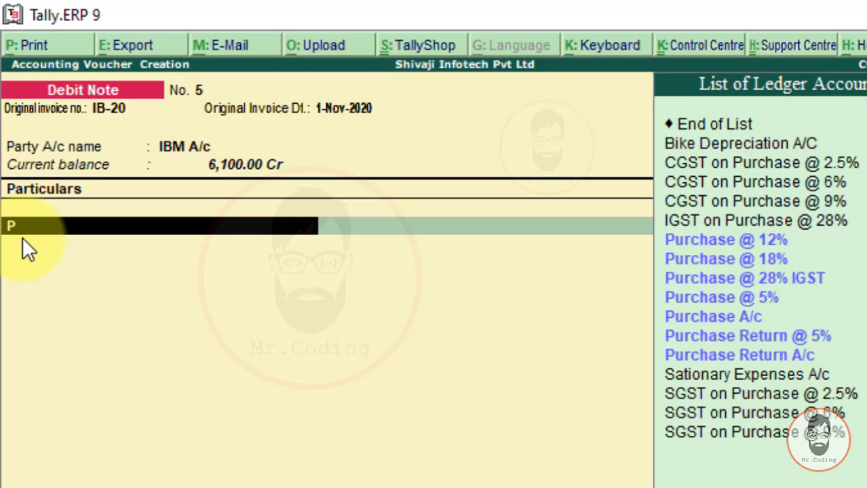
{"action": "key", "text": "alt+c"}
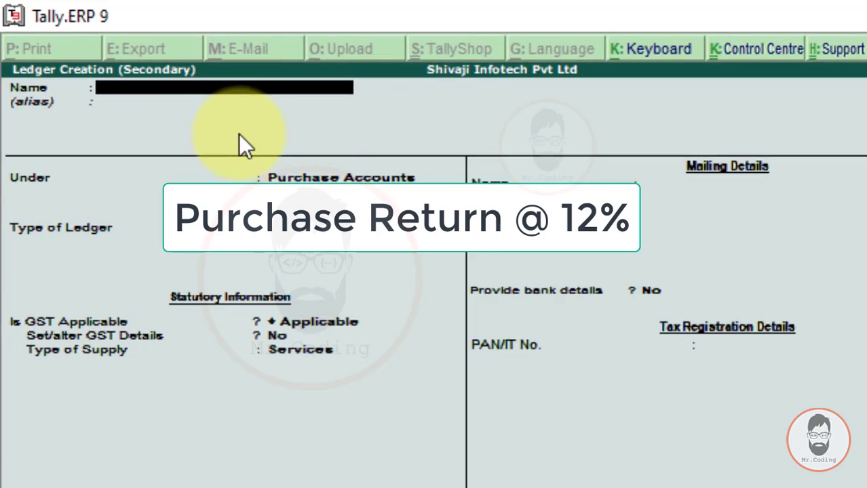
{"action": "type", "text": "Pur"}
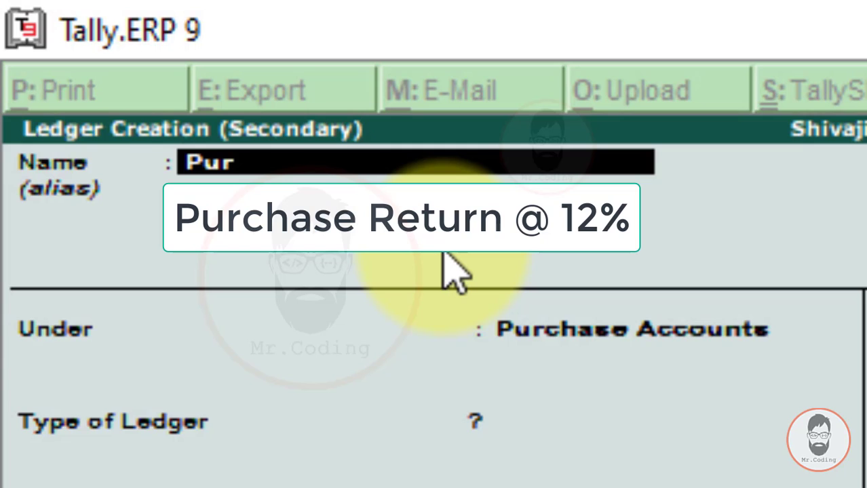
{"action": "type", "text": "chase Return @ 12%"}
{"action": "key", "text": "Return"}
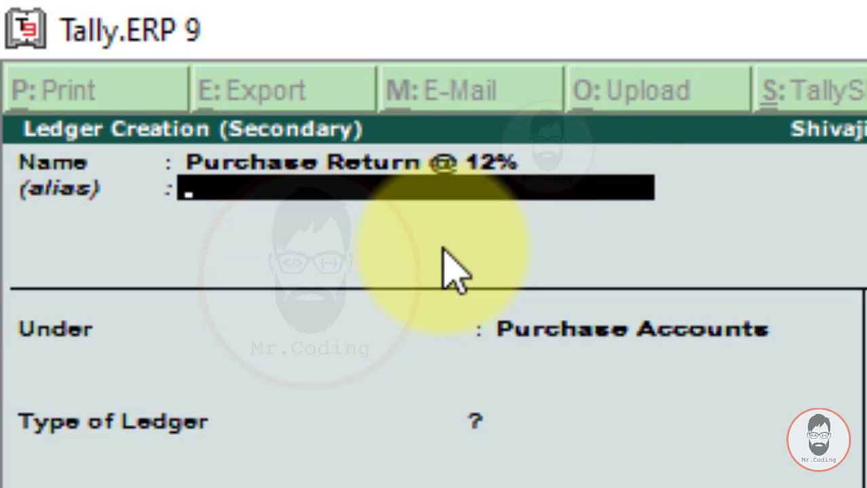
{"action": "key", "text": "Return"}
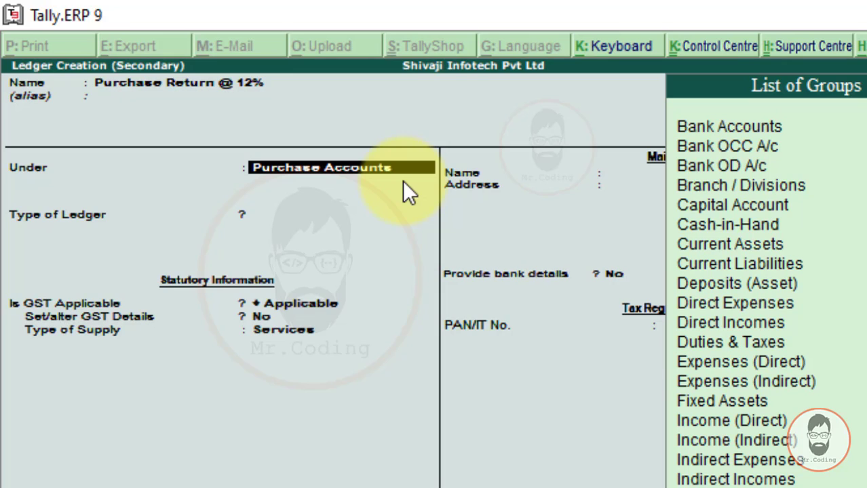
{"action": "key", "text": "Return"}
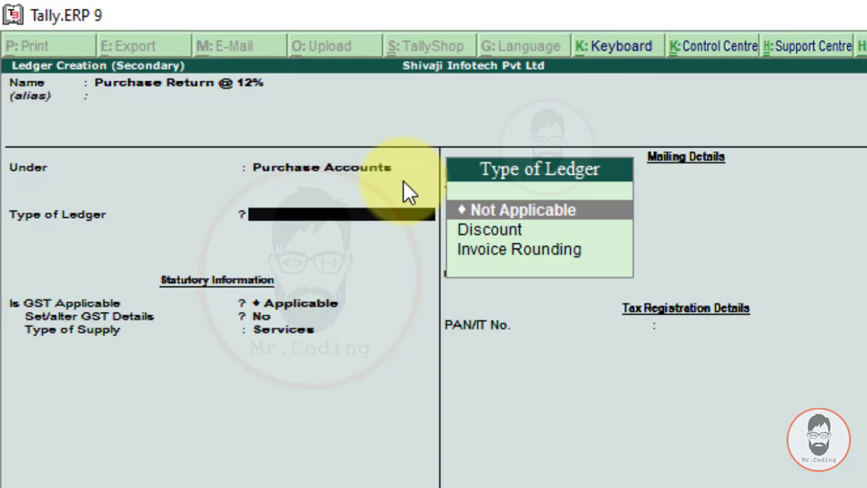
{"action": "key", "text": "Return"}
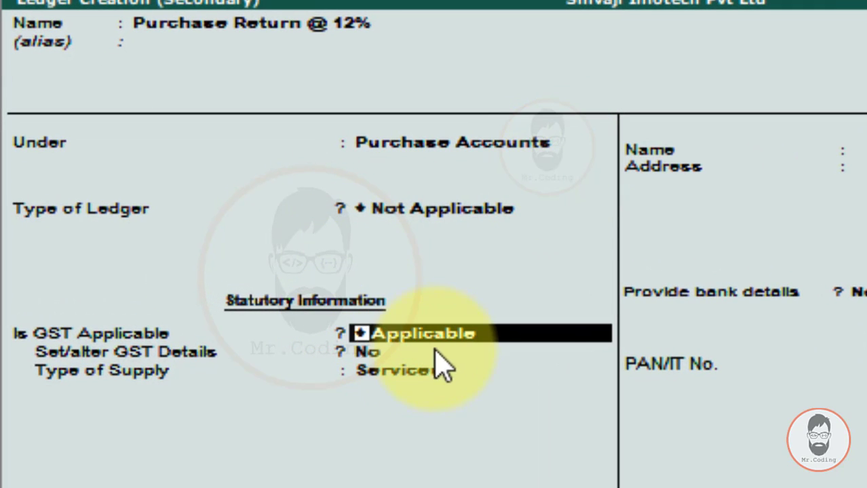
- Keep GST applicable for the ledger, enable its GST details and set the nature of transaction to Purchase Taxable
{"action": "key", "text": "Return"}
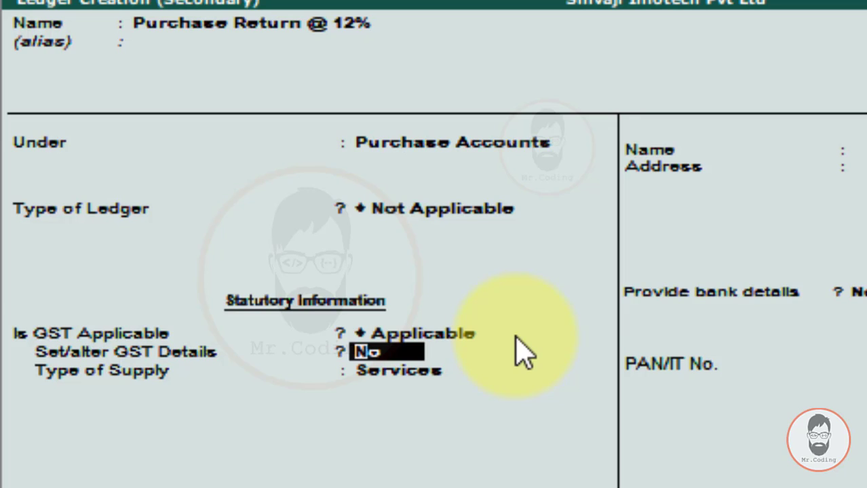
{"action": "type", "text": "y"}
{"action": "key", "text": "Return"}
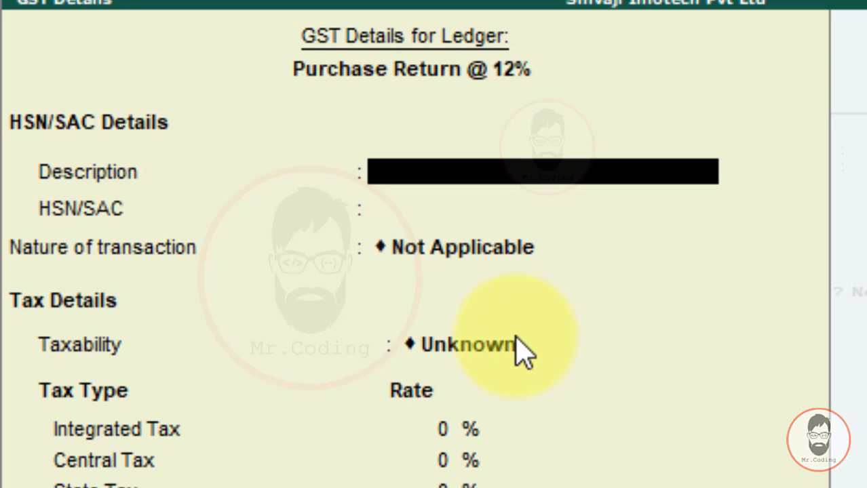
{"action": "key", "text": "Return"}
{"action": "key", "text": "Return"}
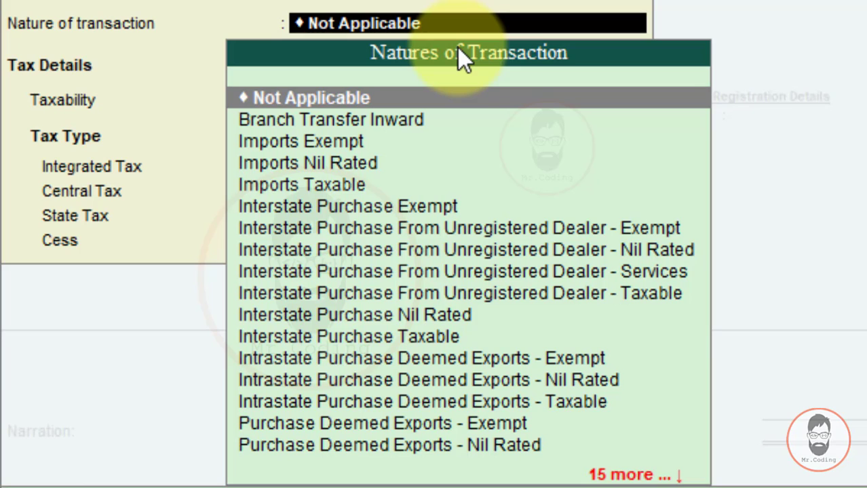
{"action": "type", "text": "P"}
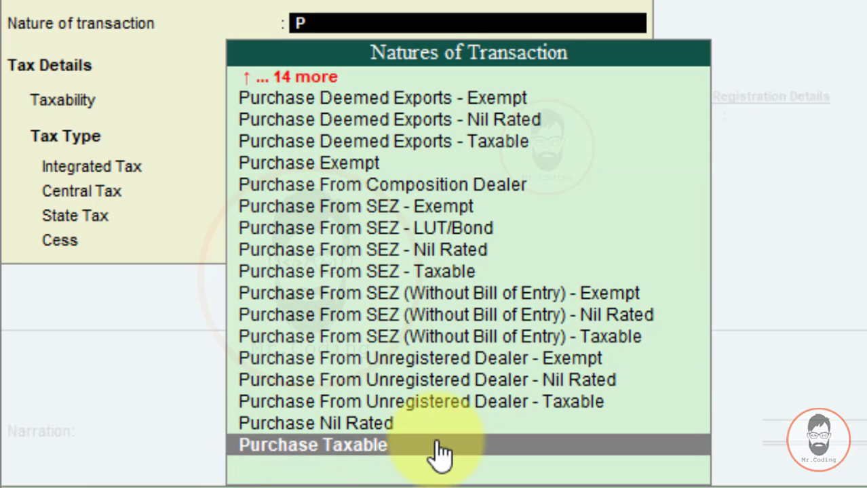
{"action": "left_click", "coordinate": [439, 453]}
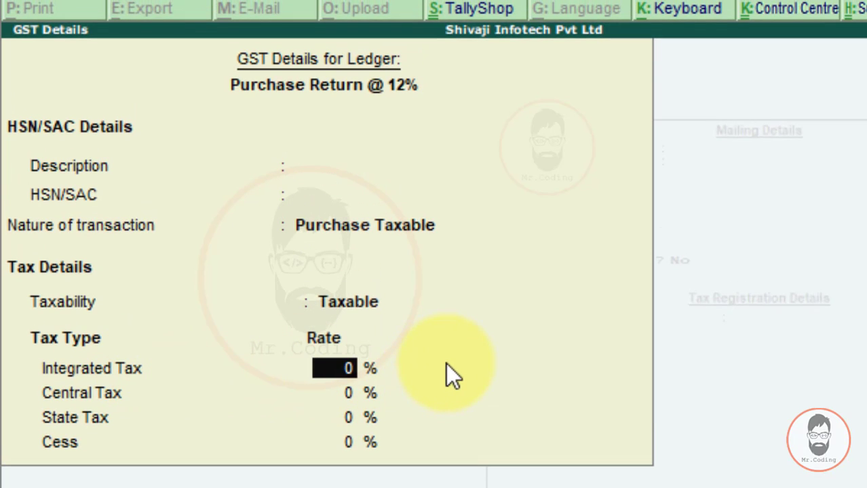
- Set the integrated tax rate to 12% and accept the remaining tax rates in the GST details
{"action": "type", "text": "12"}
{"action": "key", "text": "Return"}
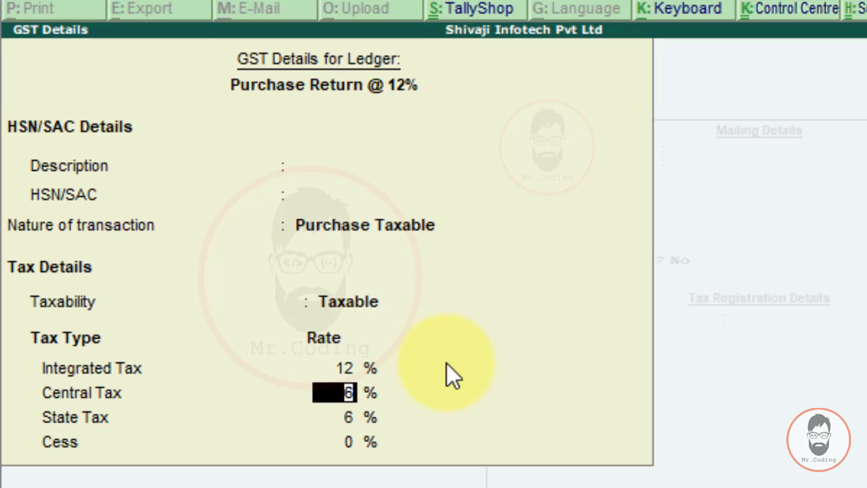
{"action": "key", "text": "Return"}
{"action": "key", "text": "Return"}
{"action": "key", "text": "Return"}
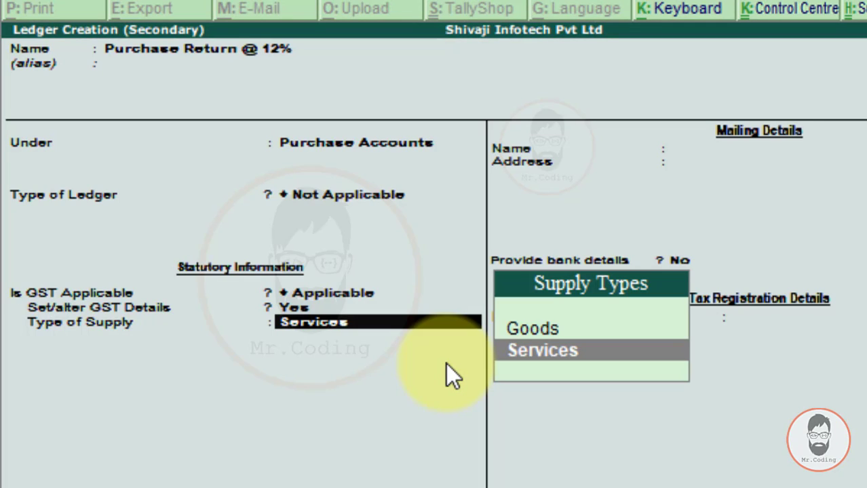
- Set the ledger's type of supply to Goods, keep bank details at No and the PAN blank, and save the ledger
{"action": "key", "text": "Up"}
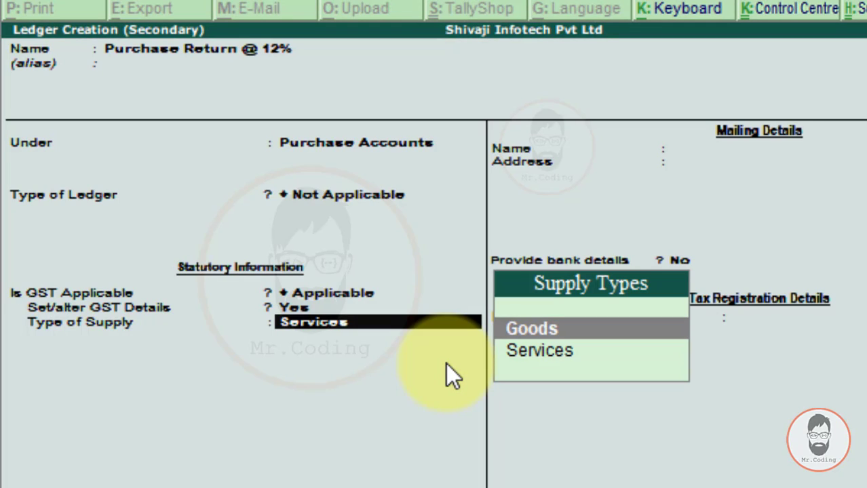
{"action": "key", "text": "Return"}
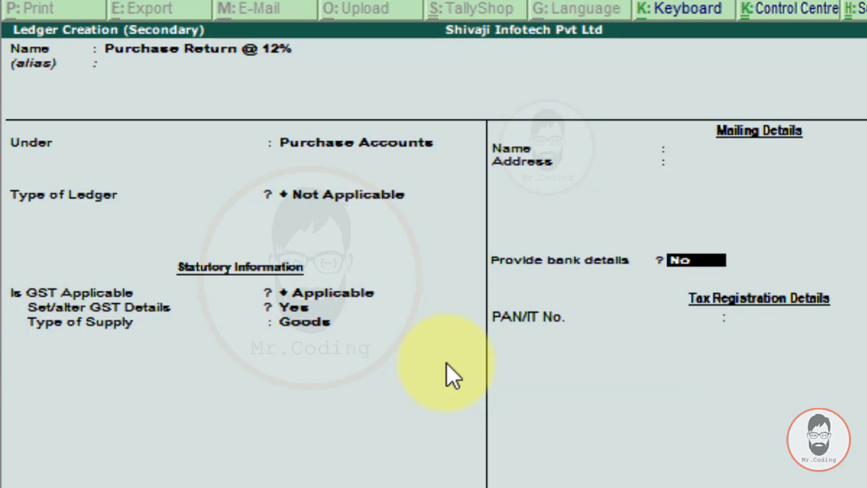
{"action": "key", "text": "Return"}
{"action": "key", "text": "Return"}
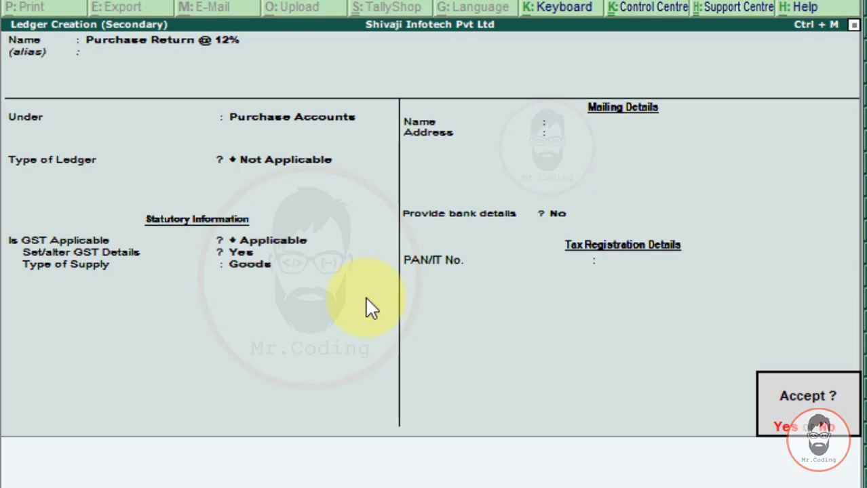
{"action": "key", "text": "Return"}
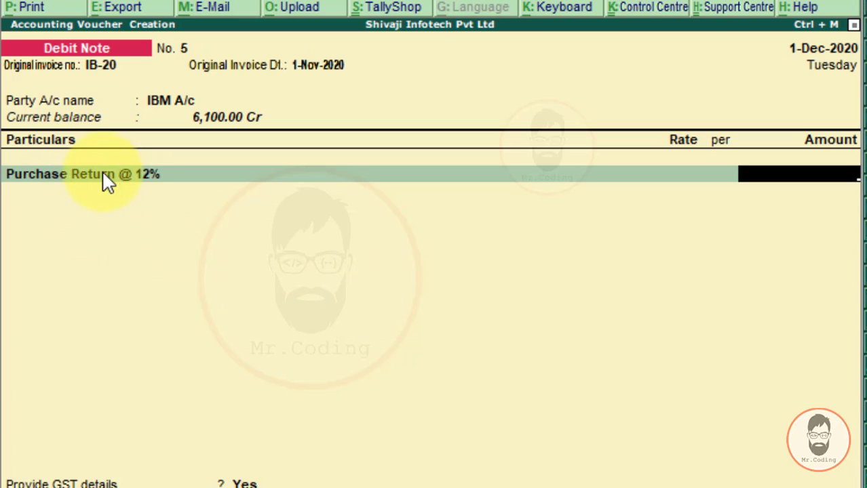
- Check the return amount in the Word document and enter 1000 for Purchase Return @ 12% in the Tally debit note
{"action": "key", "text": "alt+Tab"}
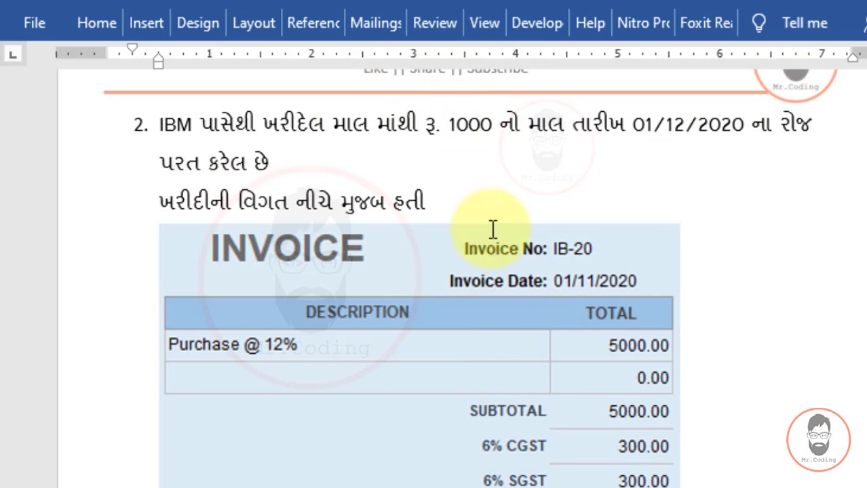
{"action": "key", "text": "alt+Tab"}
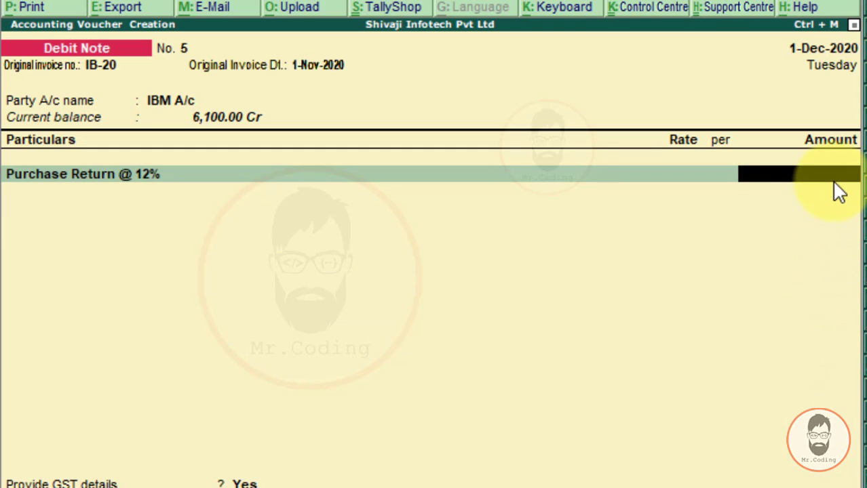
{"action": "type", "text": "1000"}
{"action": "key", "text": "Return"}
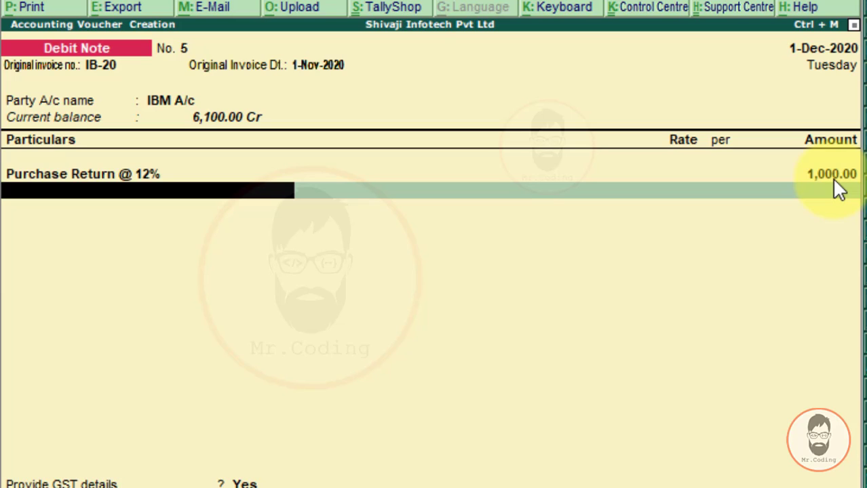
- Add the CGST on Purchase @ 6% ledger to the debit note and accept its calculated amount
{"action": "type", "text": "C"}
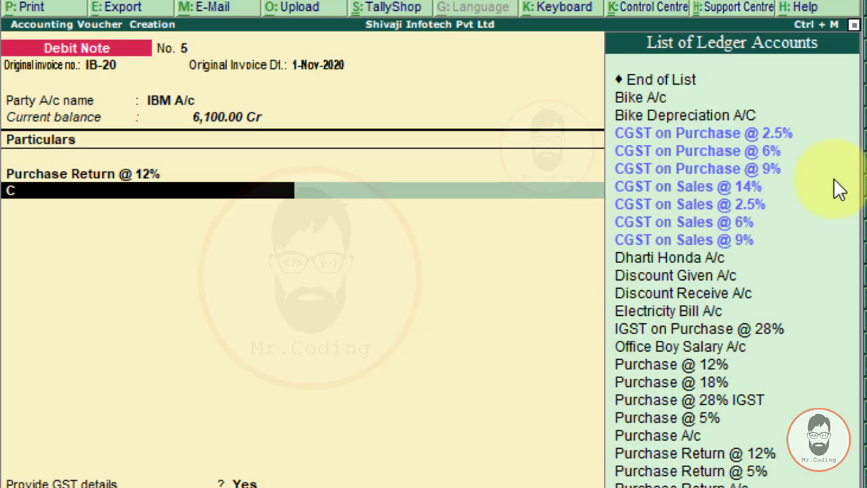
{"action": "key", "text": "Down"}
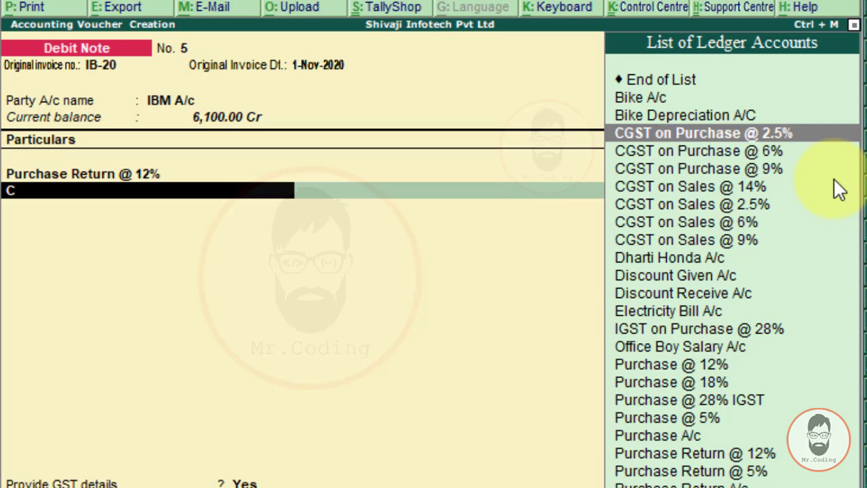
{"action": "key", "text": "Down"}
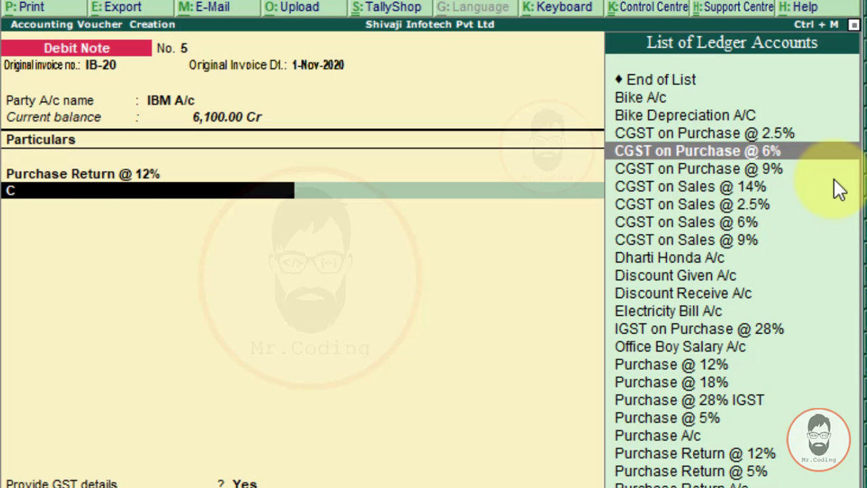
{"action": "key", "text": "Return"}
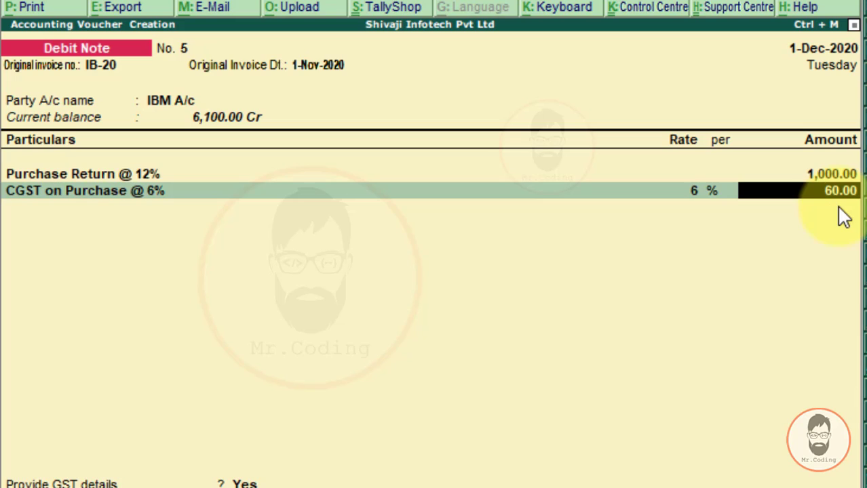
{"action": "key", "text": "Return"}
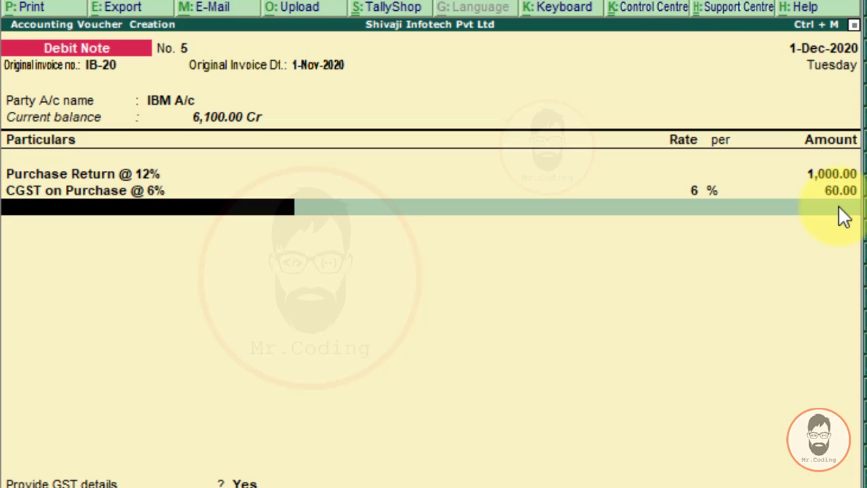
- Add the SGST on Purchase @ 6% ledger with its calculated amount and end the list of particulars
{"action": "type", "text": "S"}
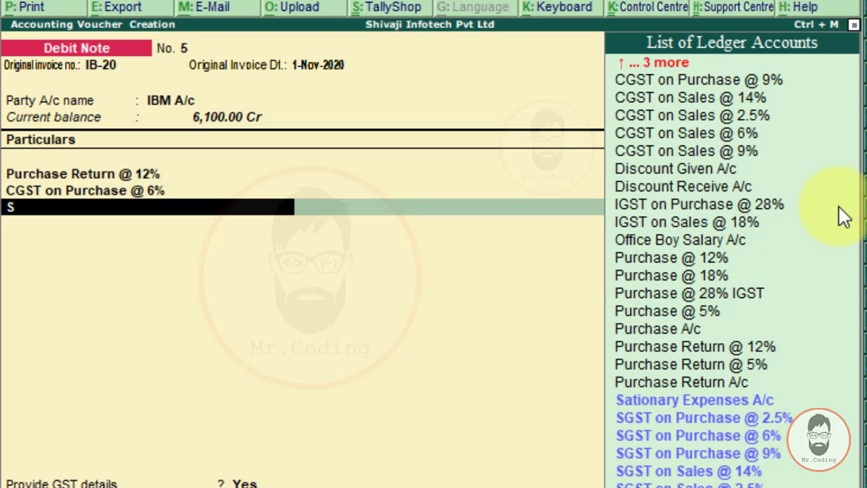
{"action": "key", "text": "Down"}
{"action": "key", "text": "Down"}
{"action": "key", "text": "Down"}
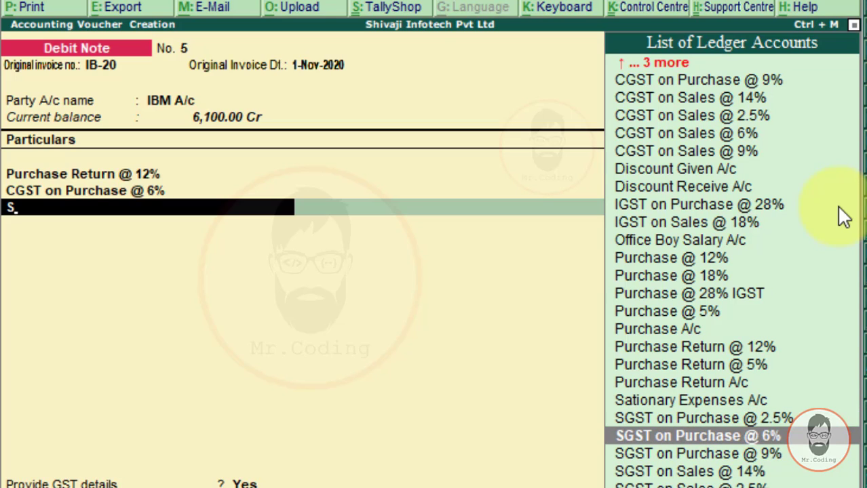
{"action": "key", "text": "Return"}
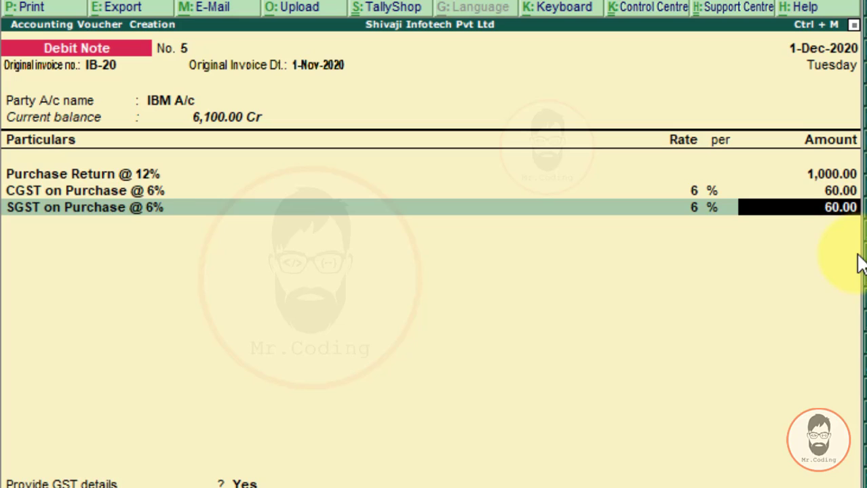
{"action": "key", "text": "Return"}
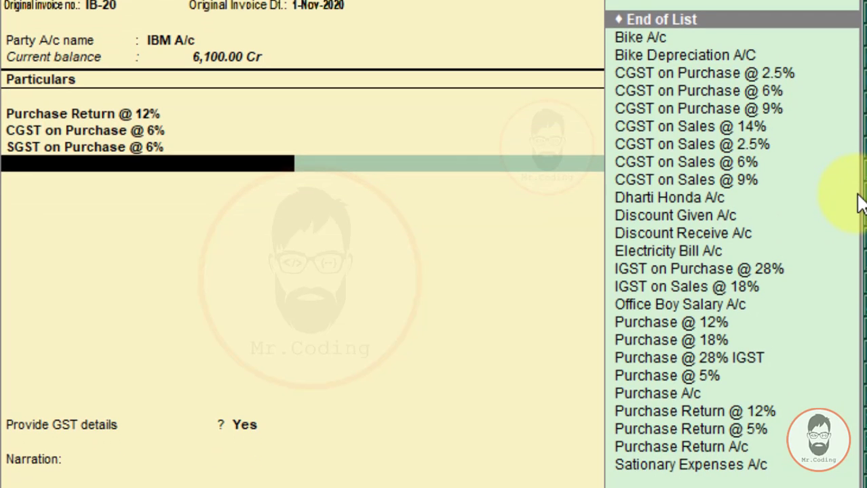
{"action": "key", "text": "Return"}
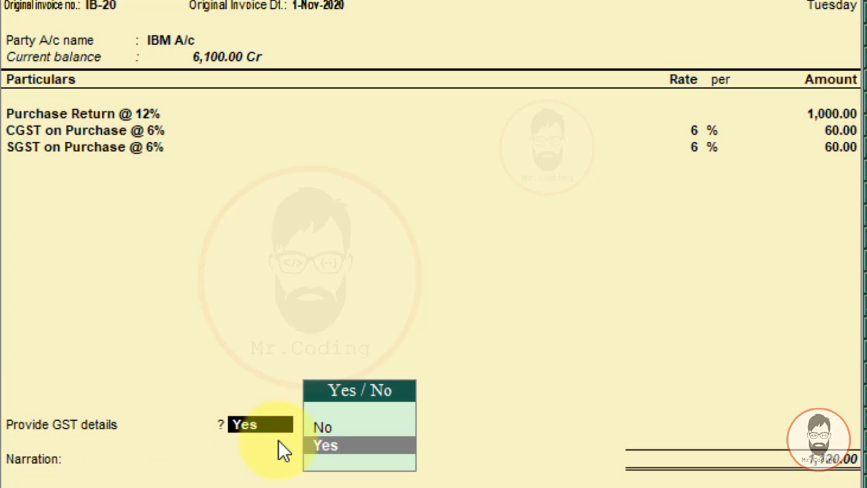
- Provide GST details with 07-Others as the reason for issuing the note, leaving the supplier's note number and date blank
{"action": "key", "text": "Return"}
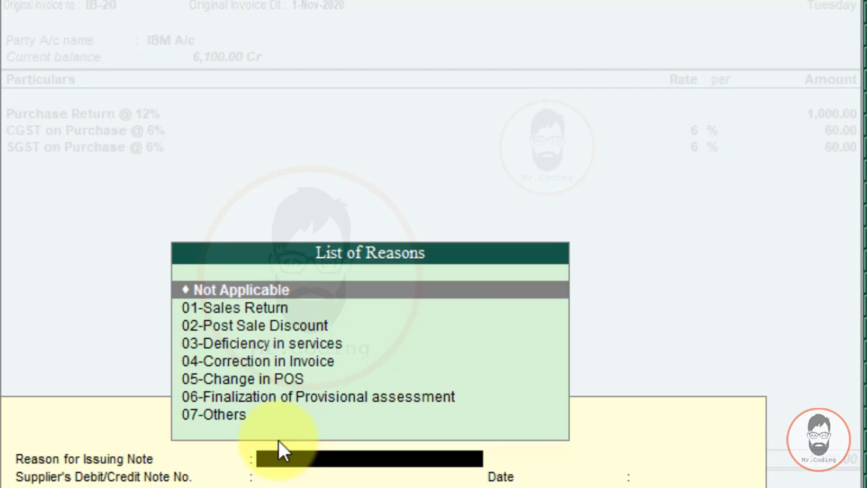
{"action": "key", "text": "Down"}
{"action": "key", "text": "Down"}
{"action": "key", "text": "Down"}
{"action": "key", "text": "Down"}
{"action": "key", "text": "Down"}
{"action": "key", "text": "Down"}
{"action": "key", "text": "Down"}
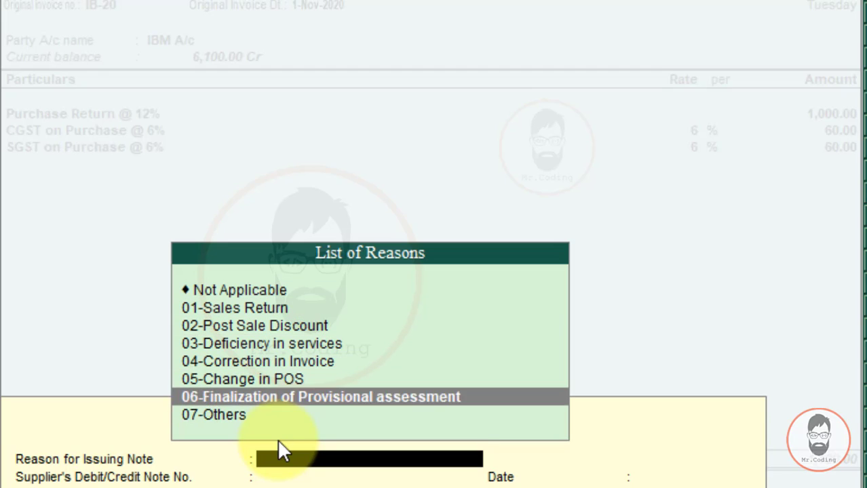
{"action": "key", "text": "Return"}
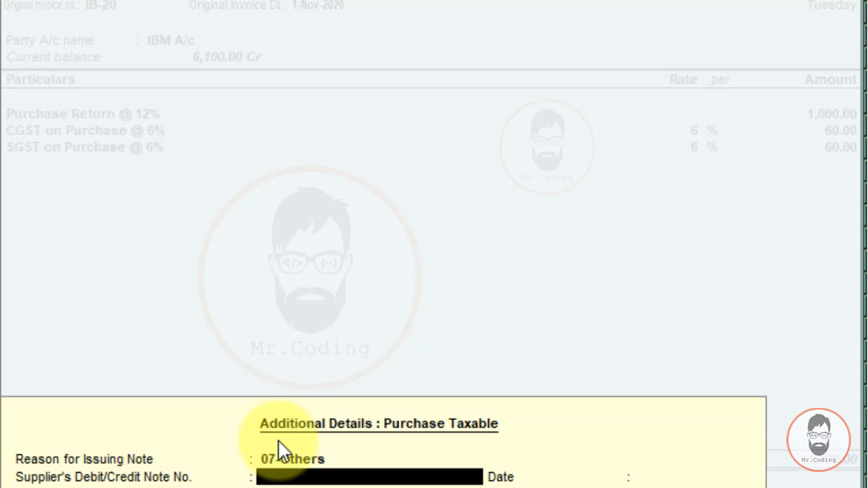
{"action": "key", "text": "Return"}
{"action": "key", "text": "Return"}
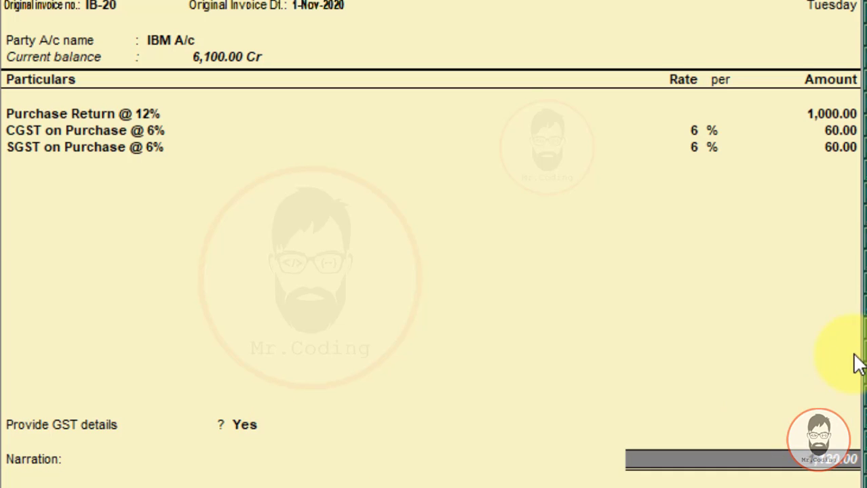
- Accept the total, leave the narration empty and save the IBM debit note
{"action": "key", "text": "Return"}
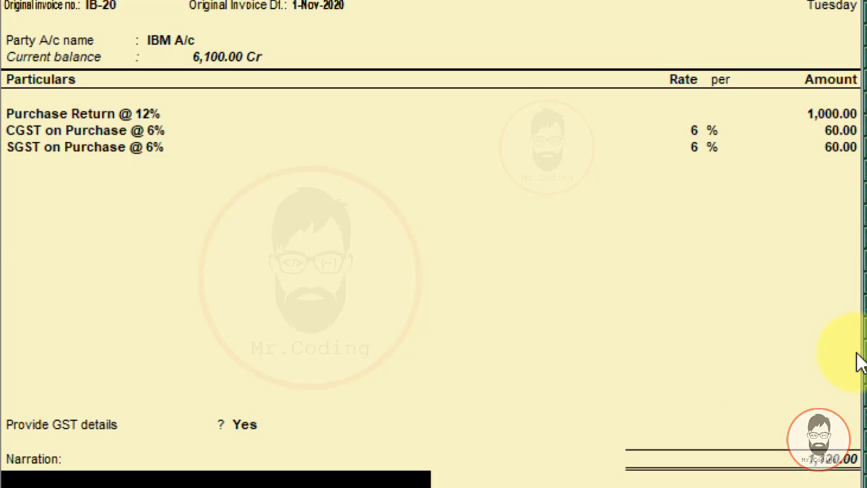
{"action": "key", "text": "Return"}
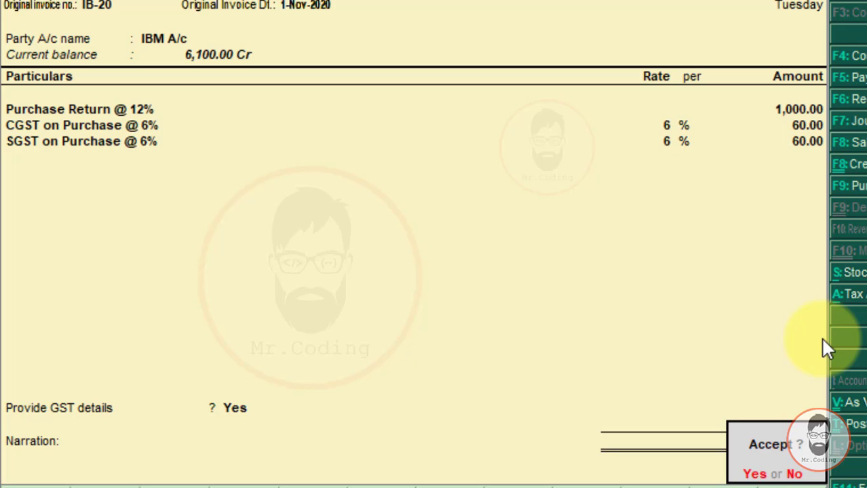
{"action": "key", "text": "Return"}
- Review the third transaction in the Word document and set the new Tally debit note's voucher date to 1-12-2020
{"action": "scroll", "coordinate": [750, 213], "scroll_direction": "down", "scroll_amount": 5}
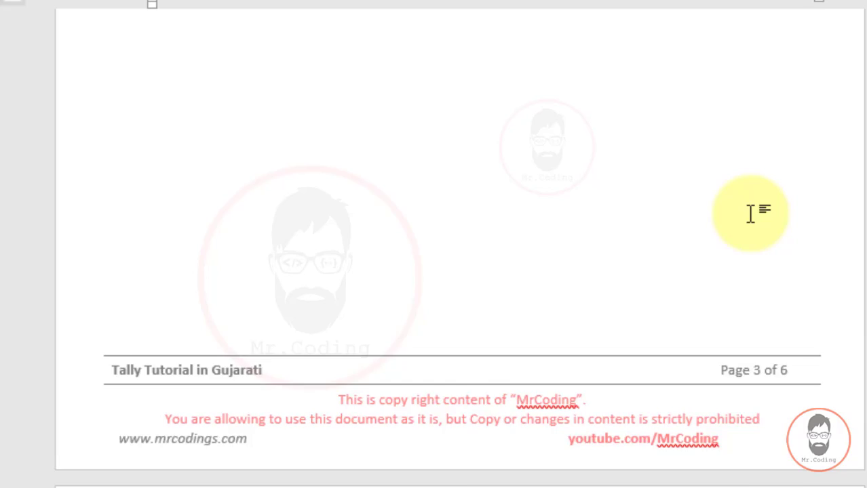
{"action": "scroll", "coordinate": [750, 214], "scroll_direction": "down", "scroll_amount": 8}
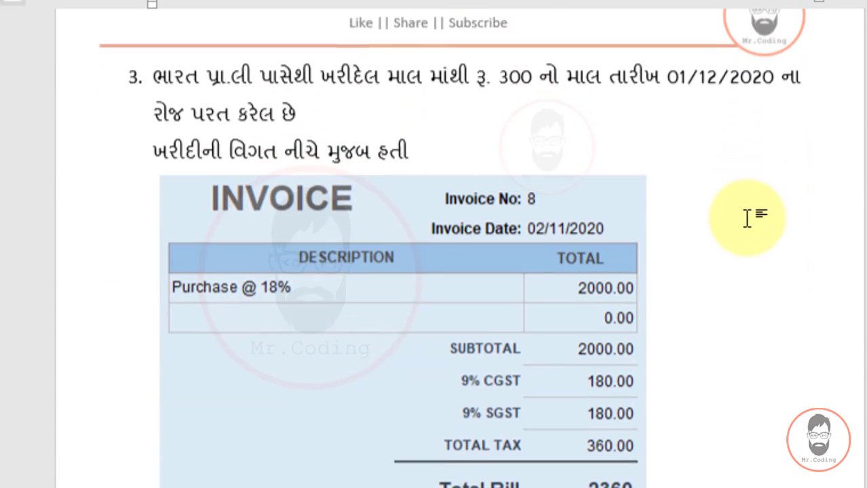
{"action": "scroll", "coordinate": [441, 125], "scroll_direction": "down", "scroll_amount": 1}
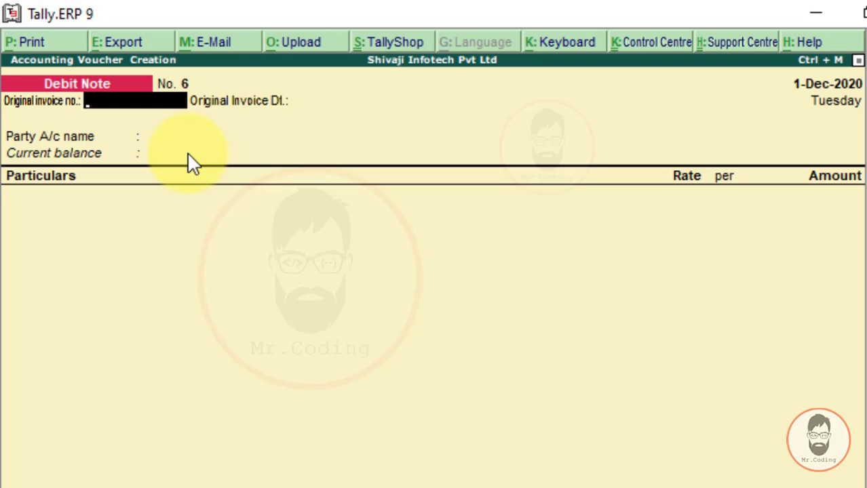
{"action": "key", "text": "F2"}
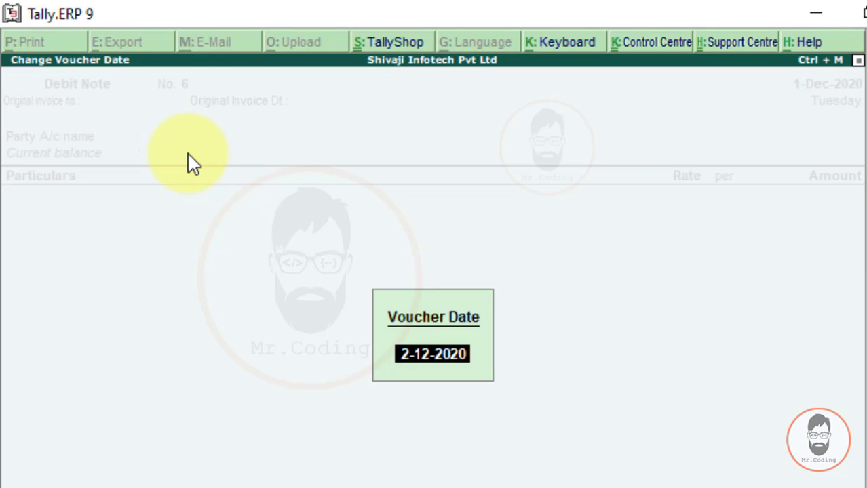
{"action": "type", "text": "1-12-2020"}
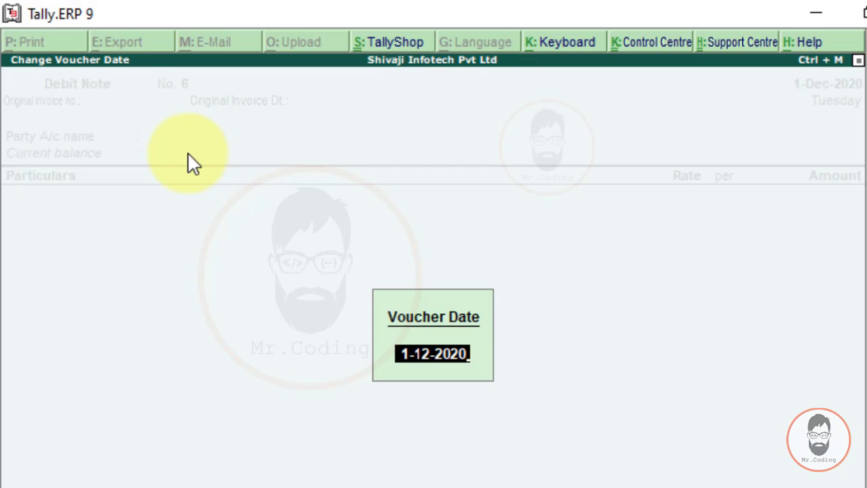
{"action": "key", "text": "Return"}
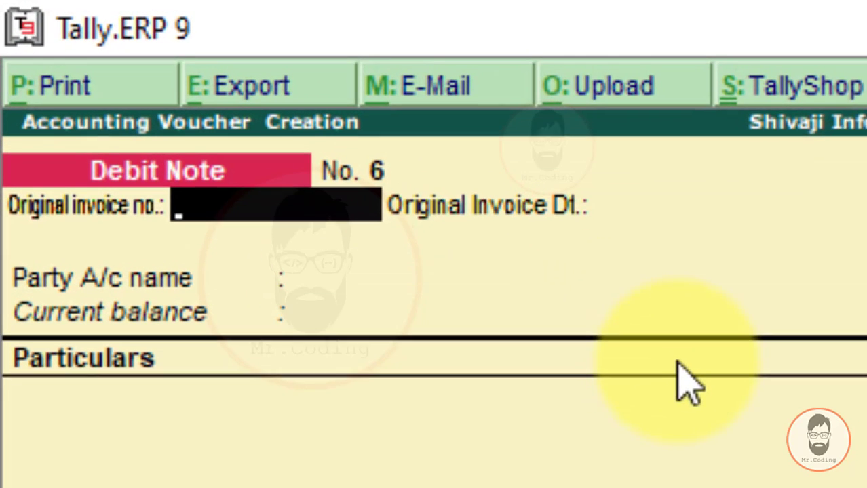
- Enter 8 as the original invoice number and 02-11-2020 as the original invoice date
{"action": "type", "text": "8"}
{"action": "key", "text": "Return"}
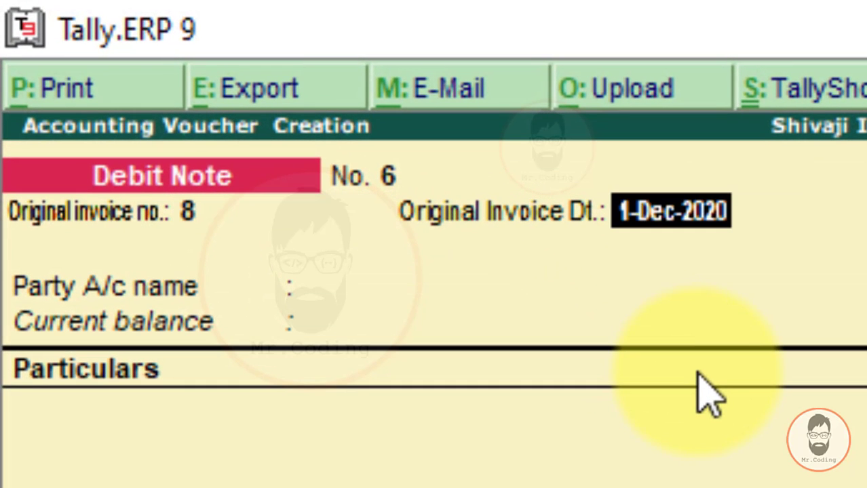
{"action": "type", "text": "02-11-2020"}
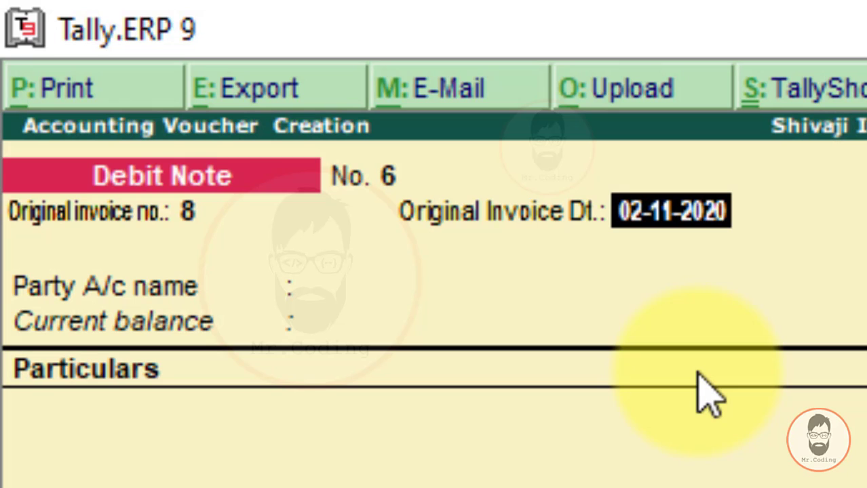
{"action": "key", "text": "Return"}
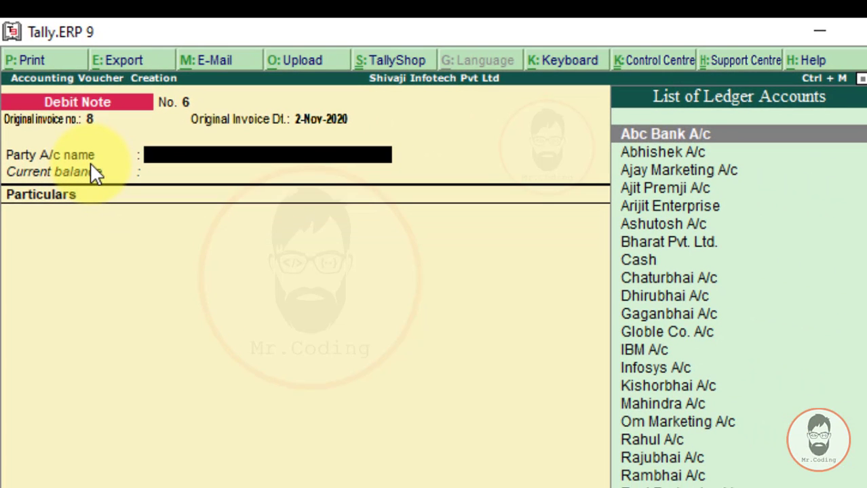
- Choose Bharat Pvt. Ltd. as the party account and accept its party details without additions
{"action": "type", "text": "Bha"}
{"action": "key", "text": "BackSpace"}
{"action": "key", "text": "BackSpace"}
{"action": "key", "text": "BackSpace"}
{"action": "type", "text": "Bh"}
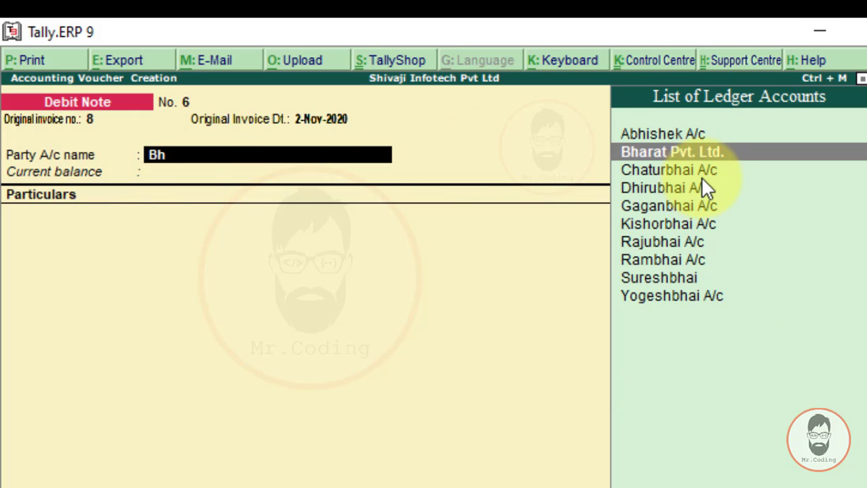
{"action": "left_click", "coordinate": [737, 152]}
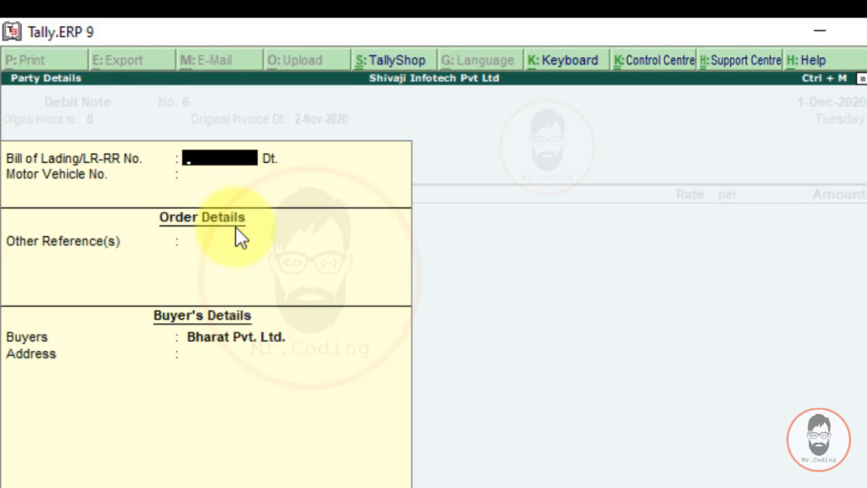
{"action": "key", "text": "ctrl+a"}
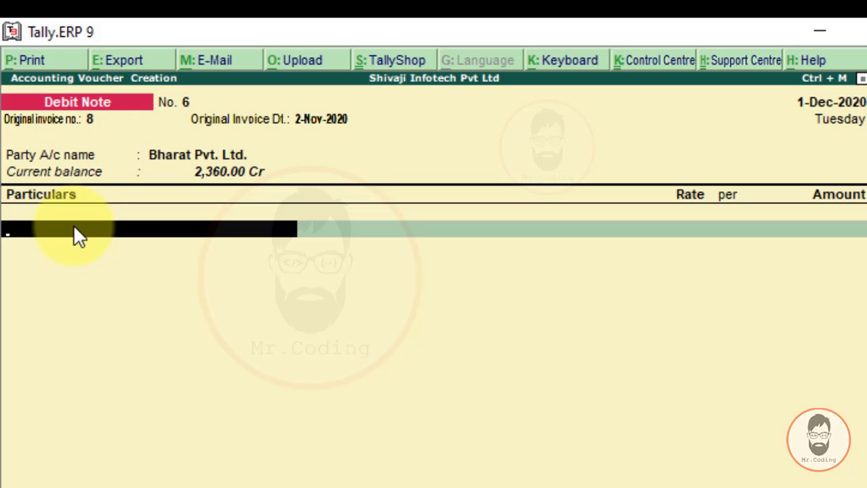
- Check the third transaction's invoice in the Word document and start a new ledger in Tally named Purchase Return @ 18%
{"action": "key", "text": "alt+Tab"}
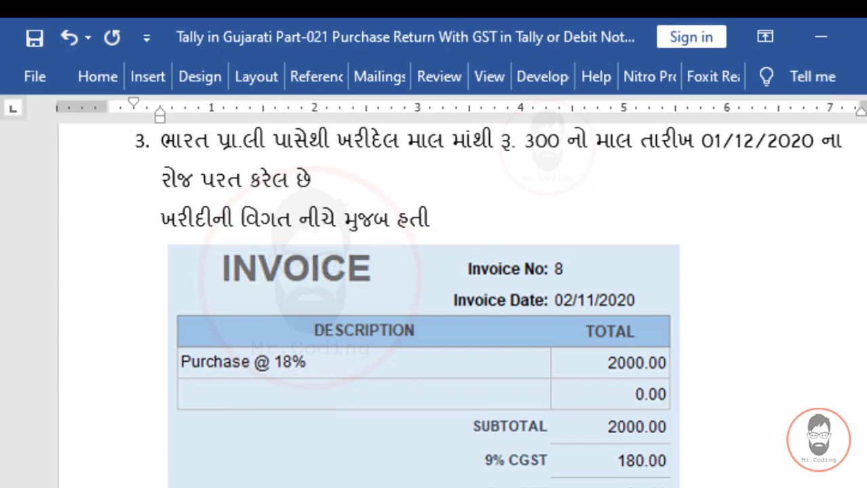
{"action": "key", "text": "alt+Tab"}
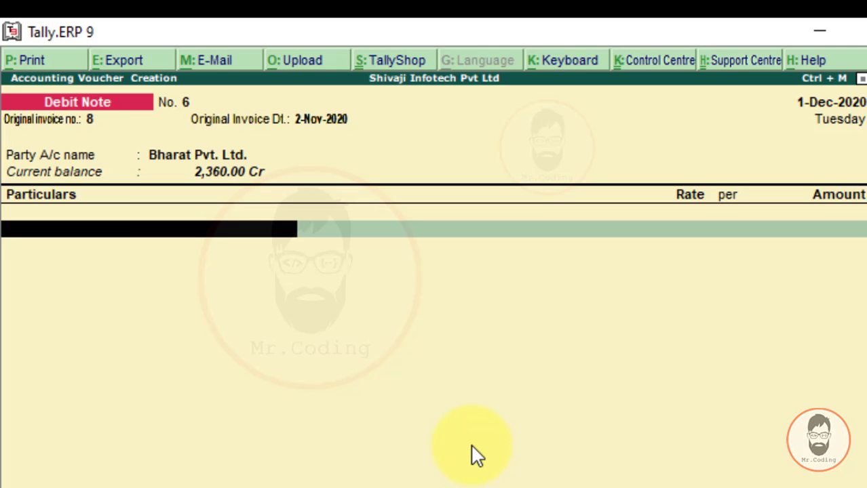
{"action": "type", "text": "P"}
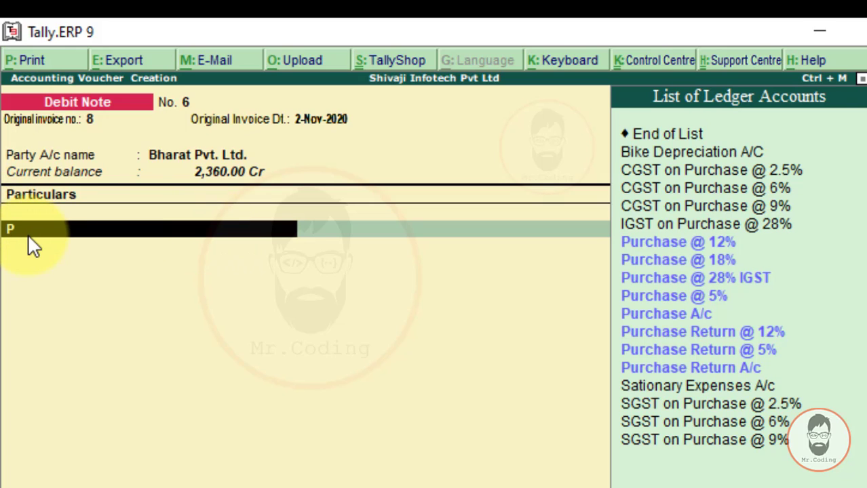
{"action": "key", "text": "alt+c"}
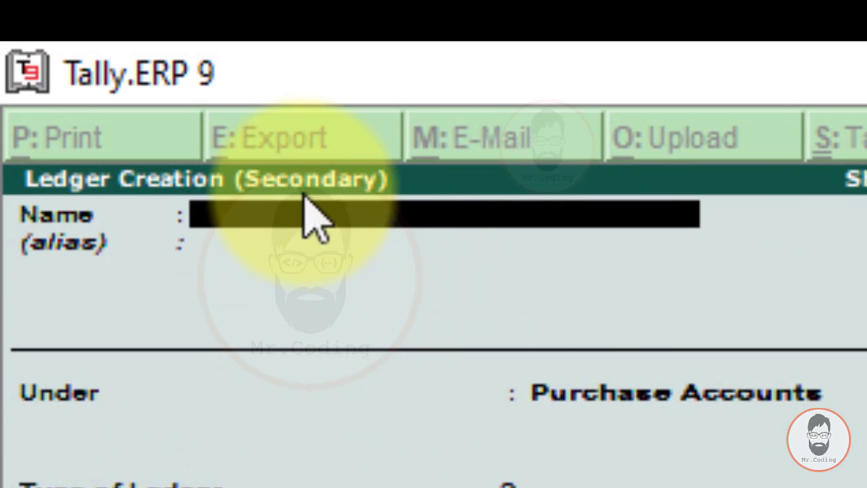
{"action": "type", "text": "P"}
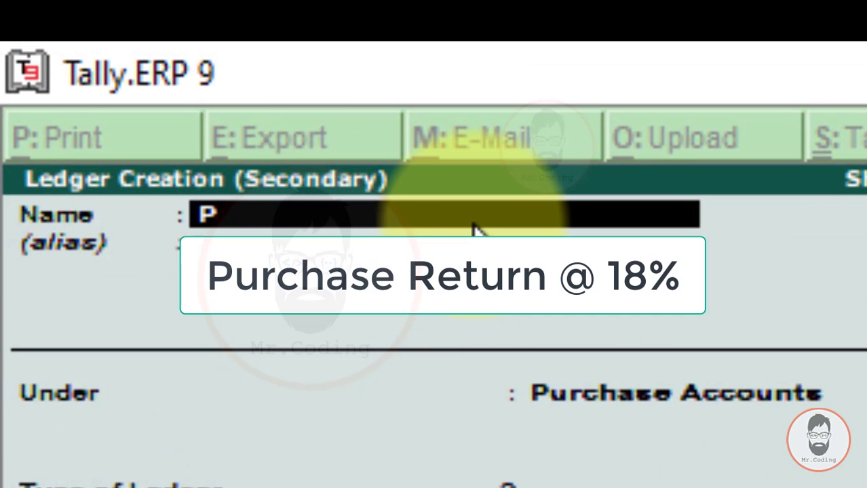
{"action": "type", "text": "urchase Return @ 18"}
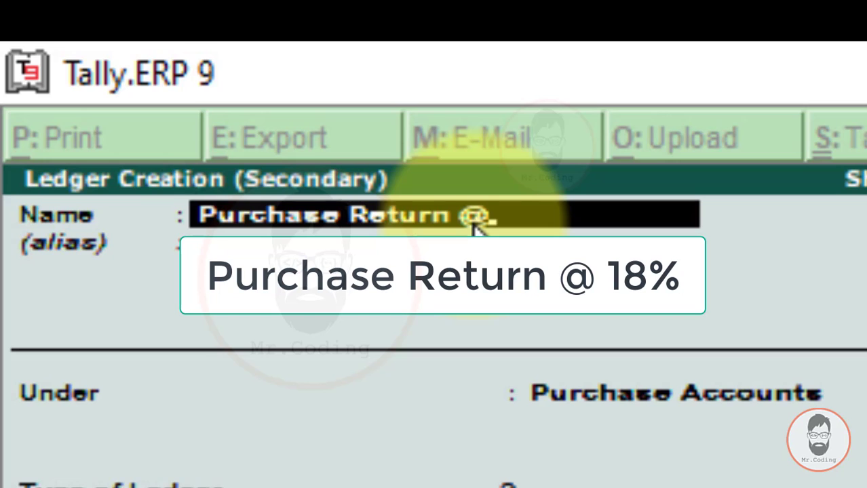
{"action": "type", "text": "%"}
{"action": "key", "text": "Return"}
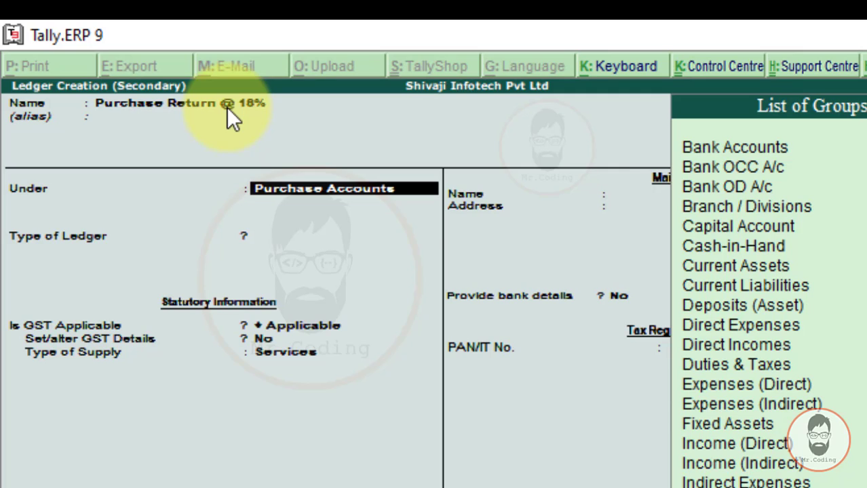
- Keep the ledger under Purchase Accounts with ledger type Not Applicable and GST Applicable, and set Set/alter GST Details to Yes
{"action": "key", "text": "Return"}
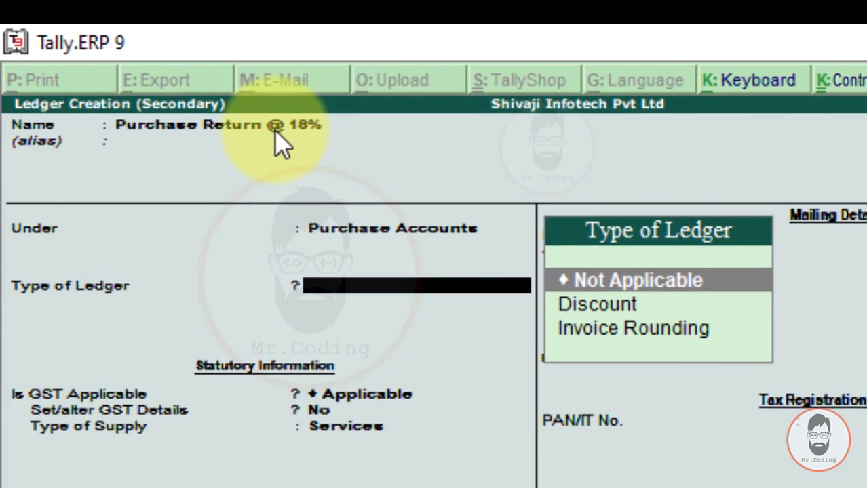
{"action": "key", "text": "Return"}
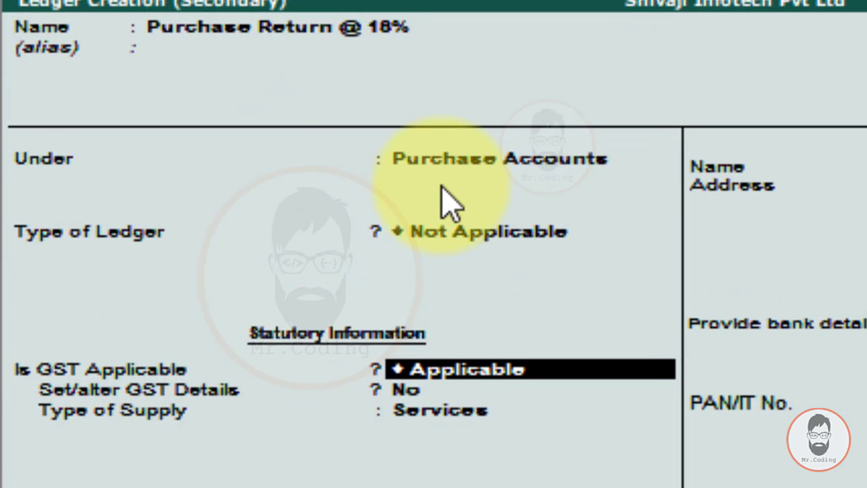
{"action": "key", "text": "Return"}
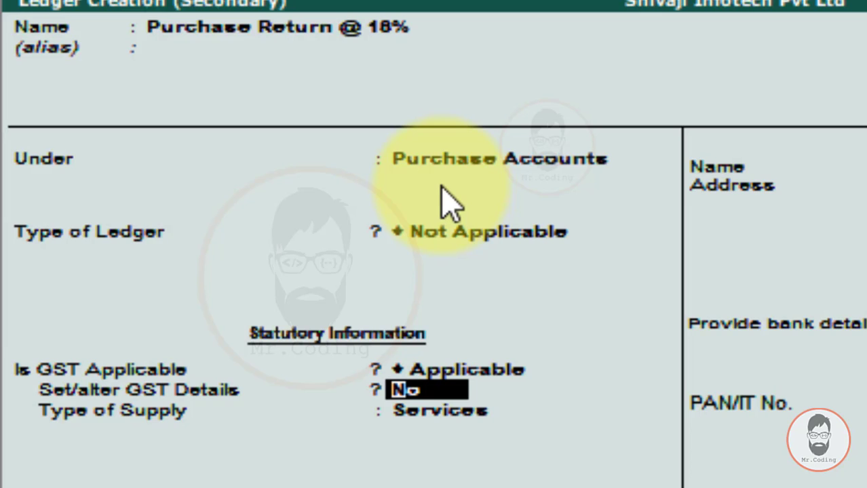
{"action": "type", "text": "y"}
{"action": "key", "text": "Return"}
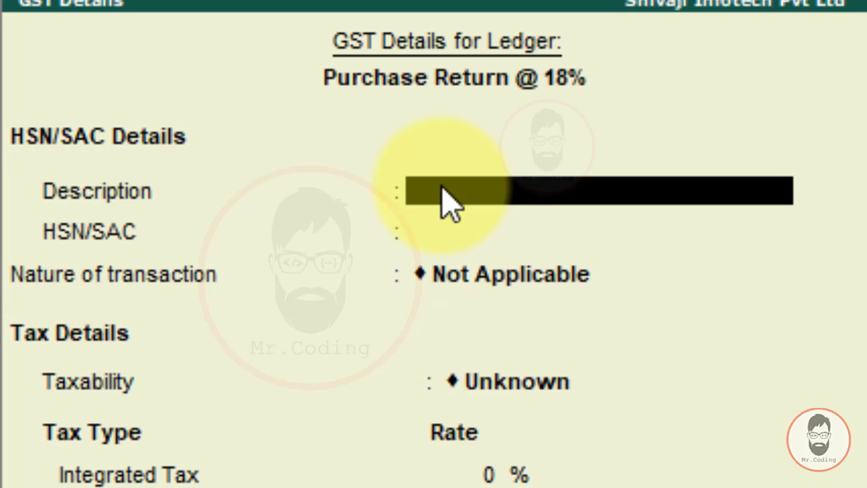
- Leave the description and HSN/SAC empty and set the nature of transaction to Purchase Taxable
{"action": "key", "text": "Return"}
{"action": "key", "text": "Return"}
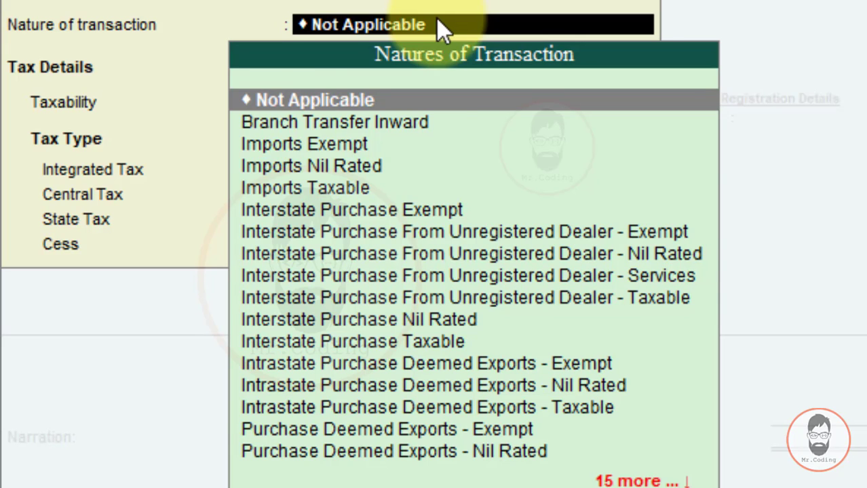
{"action": "type", "text": "P"}
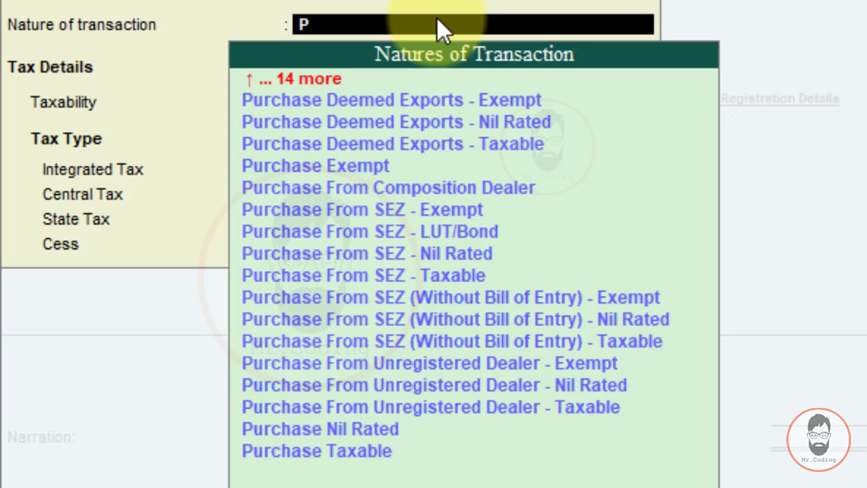
{"action": "key", "text": "Down"}
{"action": "key", "text": "Down"}
{"action": "key", "text": "Down"}
{"action": "key", "text": "Down"}
{"action": "key", "text": "Down"}
{"action": "key", "text": "Down"}
{"action": "key", "text": "Down"}
{"action": "key", "text": "Down"}
{"action": "key", "text": "Down"}
{"action": "key", "text": "Down"}
{"action": "key", "text": "Down"}
{"action": "key", "text": "Down"}
{"action": "key", "text": "Down"}
{"action": "key", "text": "Down"}
{"action": "key", "text": "Down"}
{"action": "key", "text": "Down"}
{"action": "key", "text": "Down"}
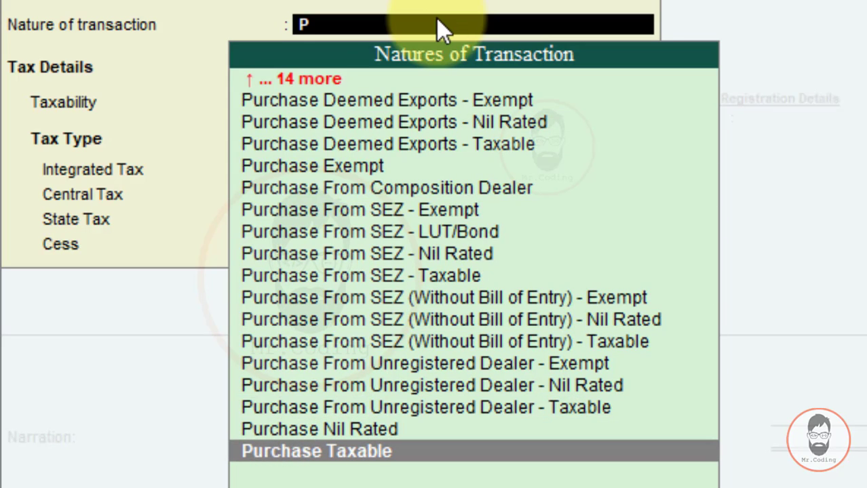
{"action": "key", "text": "Return"}
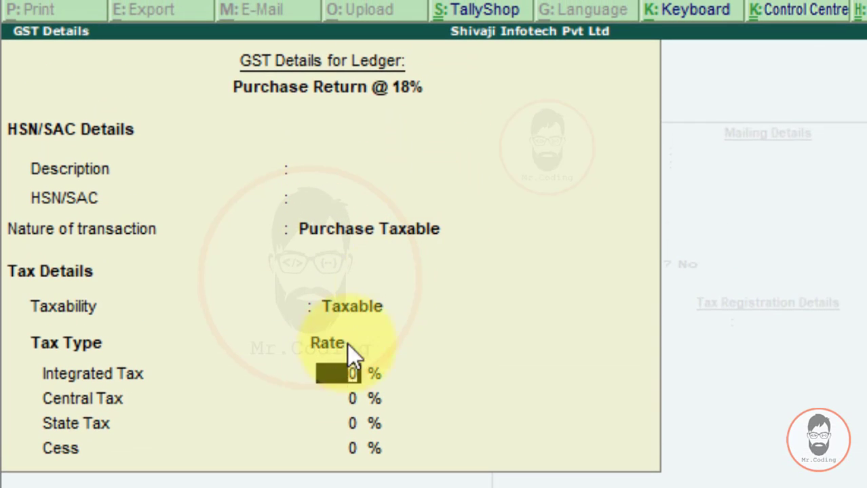
- Set the Integrated Tax rate to 18% and accept the remaining tax rates in the ledger's GST details
{"action": "type", "text": "18"}
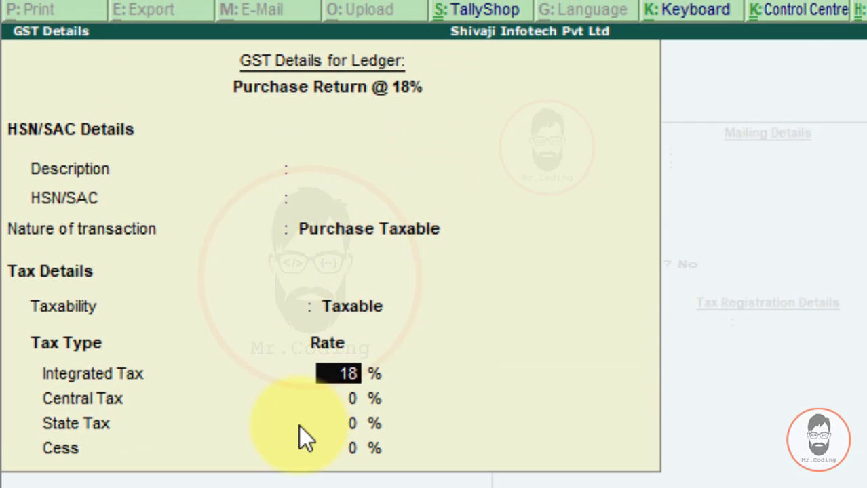
{"action": "key", "text": "Return"}
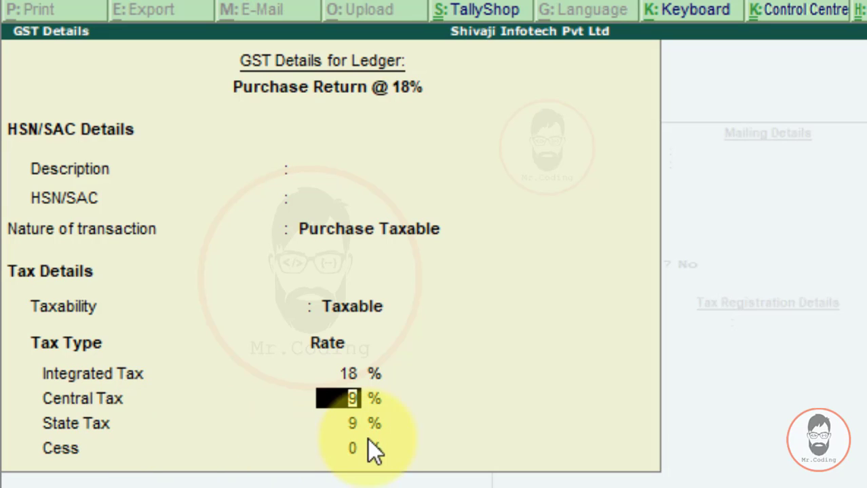
{"action": "key", "text": "Return"}
{"action": "key", "text": "Return"}
{"action": "key", "text": "Return"}
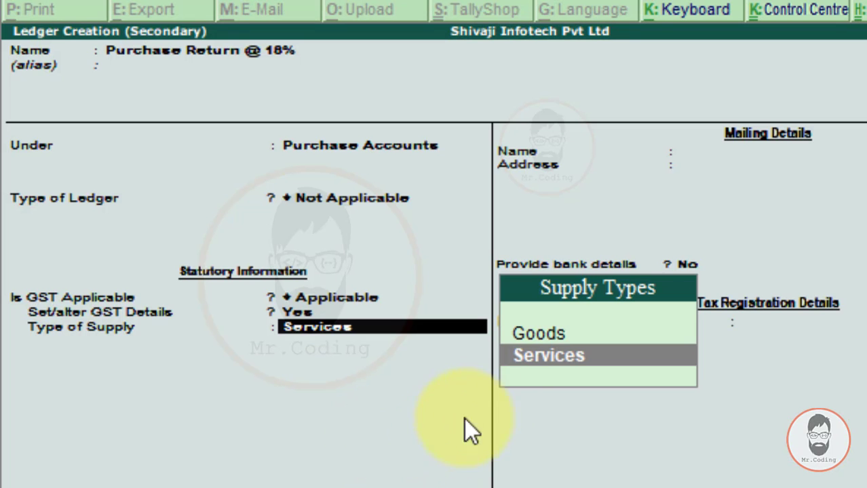
- Set the type of supply to Goods, leave bank details at No and the PAN empty, and save the ledger
{"action": "key", "text": "Up"}
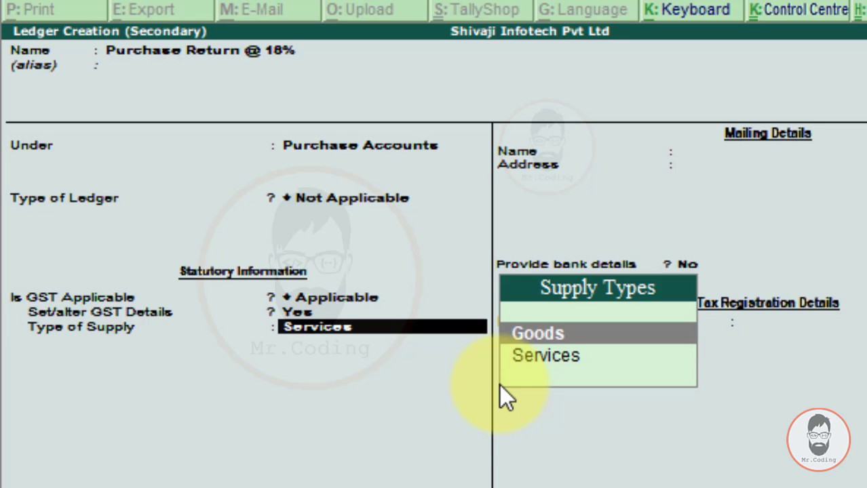
{"action": "key", "text": "Return"}
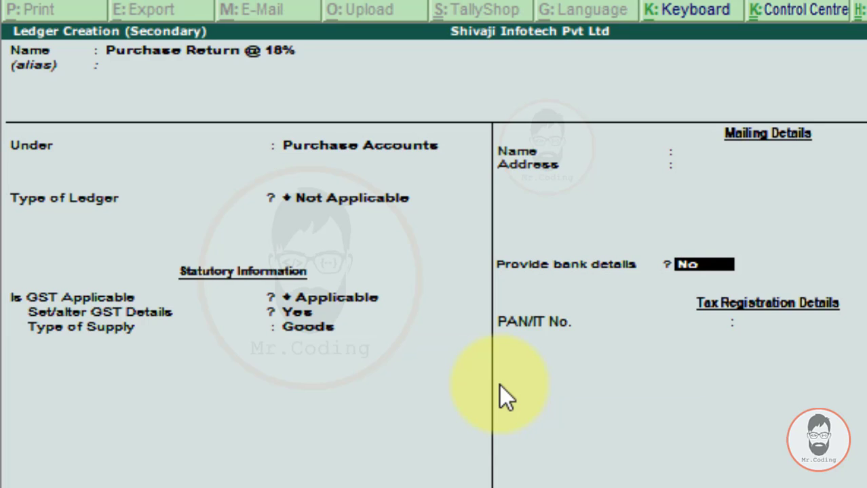
{"action": "key", "text": "Return"}
{"action": "key", "text": "Return"}
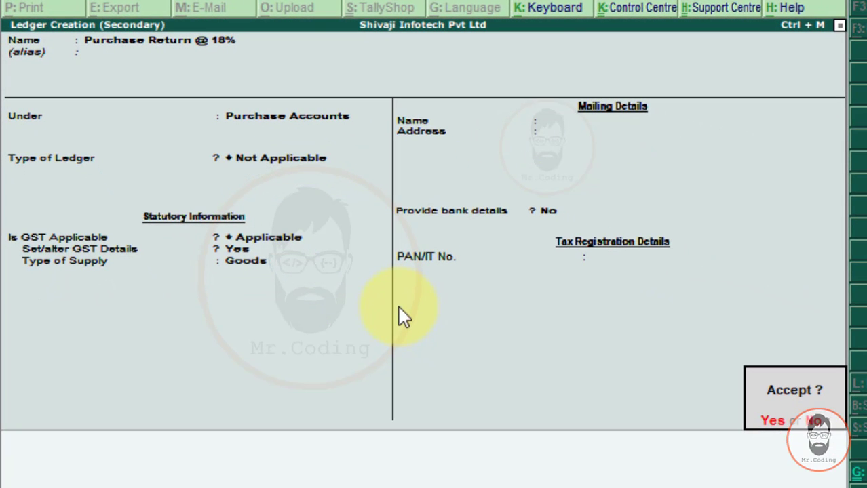
{"action": "key", "text": "Return"}
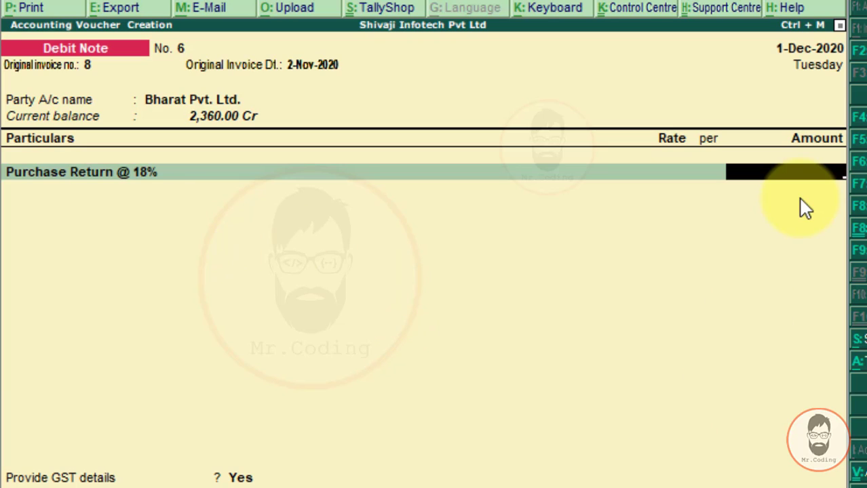
- Enter 300 as the Purchase Return @ 18% amount and add CGST on Purchase @ 9% with its calculated amount
{"action": "type", "text": "300"}
{"action": "key", "text": "Return"}
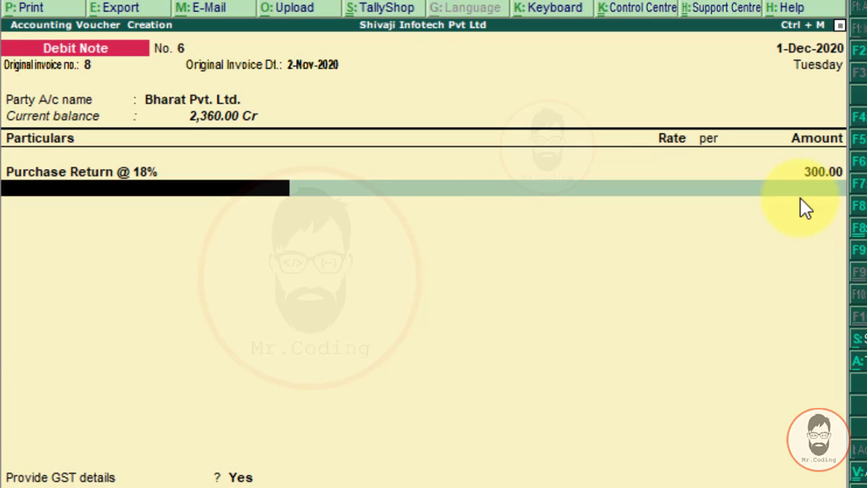
{"action": "type", "text": "C"}
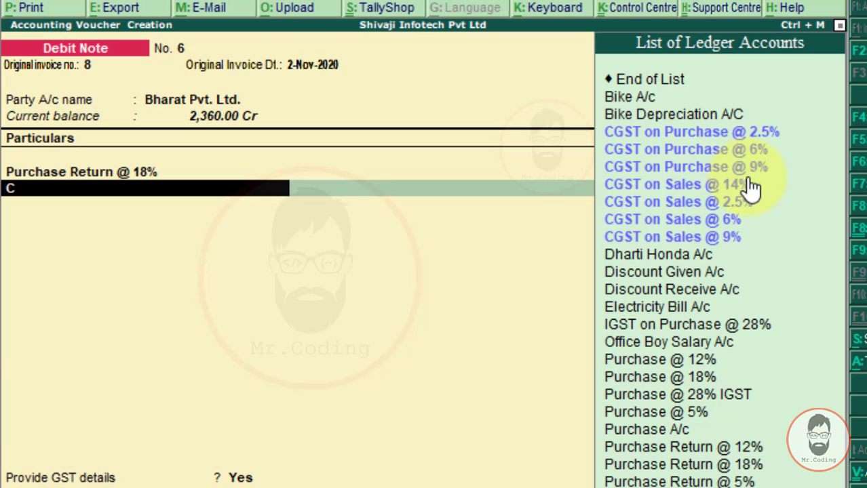
{"action": "key", "text": "Down"}
{"action": "key", "text": "Down"}
{"action": "key", "text": "Down"}
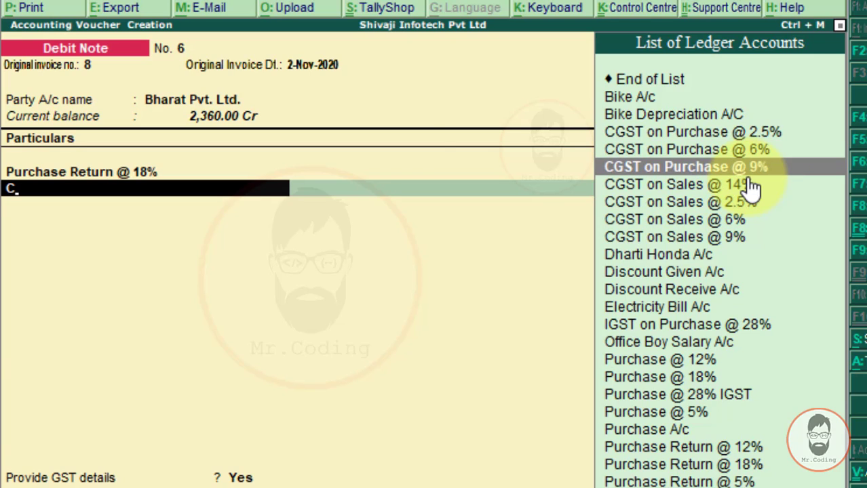
{"action": "key", "text": "Return"}
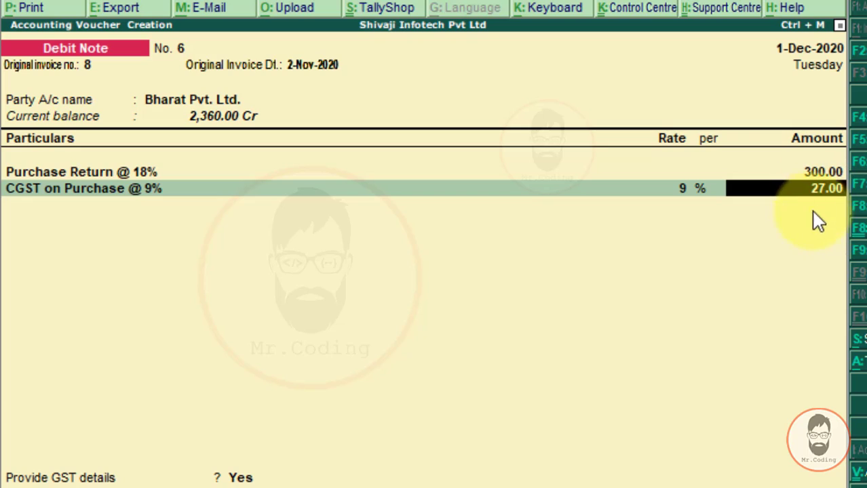
{"action": "key", "text": "Return"}
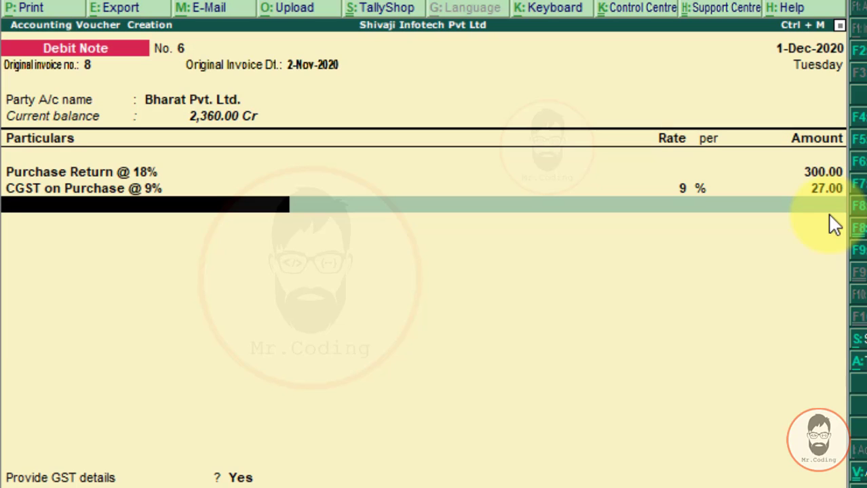
- Add SGST on Purchase @ 9% to the debit note and accept its calculated amount
{"action": "type", "text": "S"}
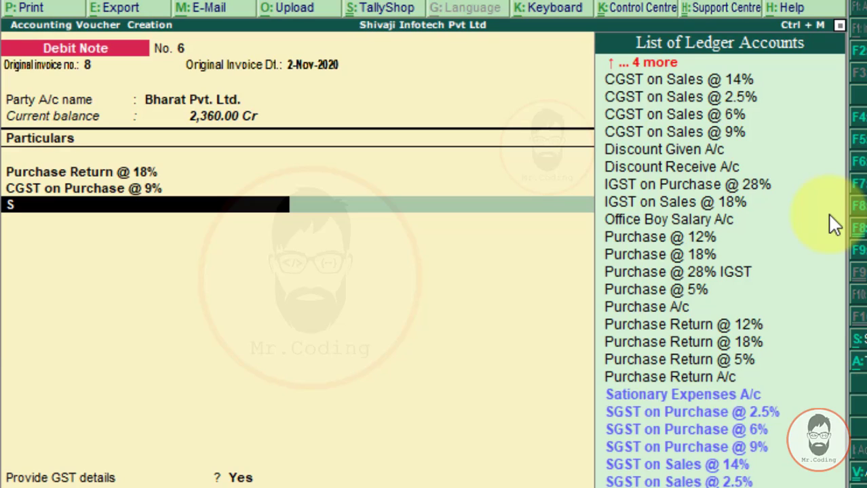
{"action": "key", "text": "Up"}
{"action": "key", "text": "Up"}
{"action": "key", "text": "Up"}
{"action": "key", "text": "Up"}
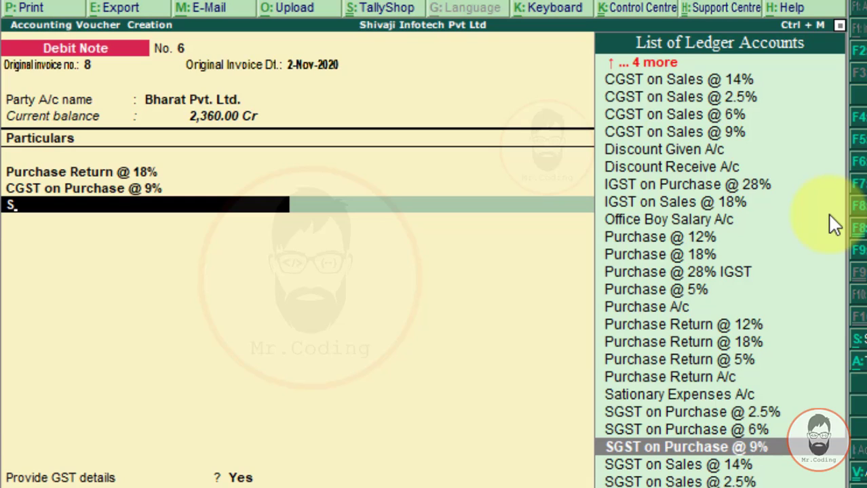
{"action": "key", "text": "Return"}
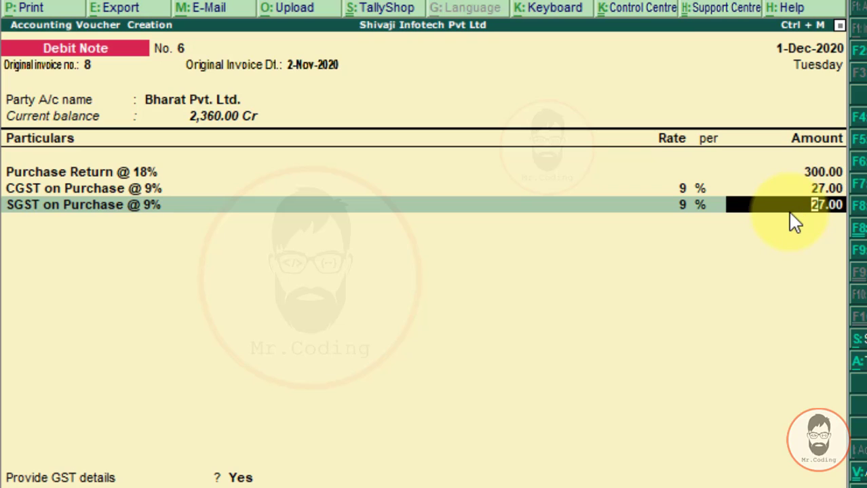
{"action": "key", "text": "Return"}
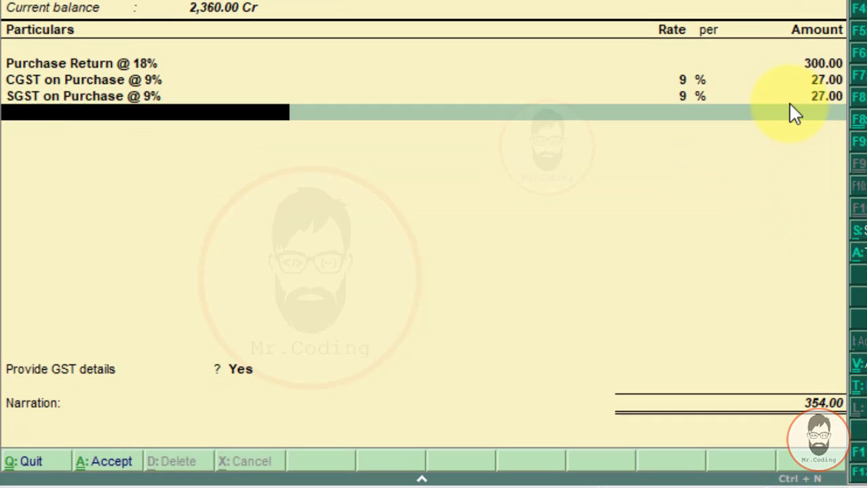
- Finish the ledger entries, keep Provide GST details at Yes and choose 07-Others as the reason for issuing the note
{"action": "key", "text": "Return"}
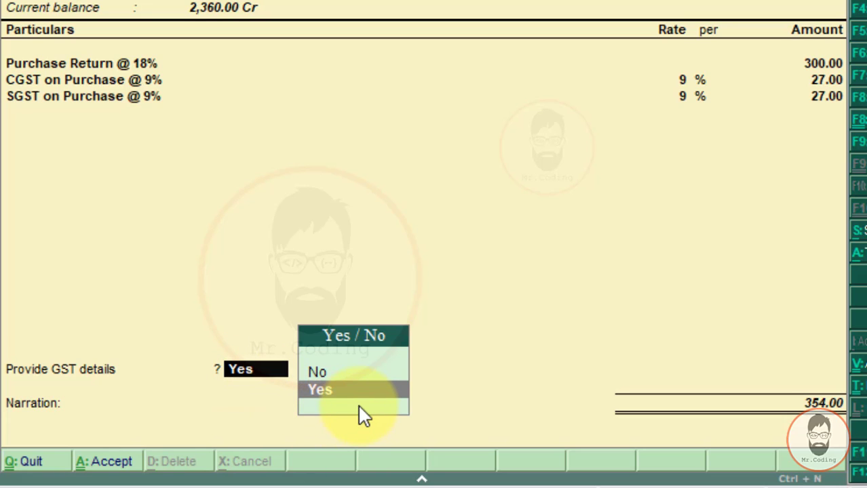
{"action": "key", "text": "Return"}
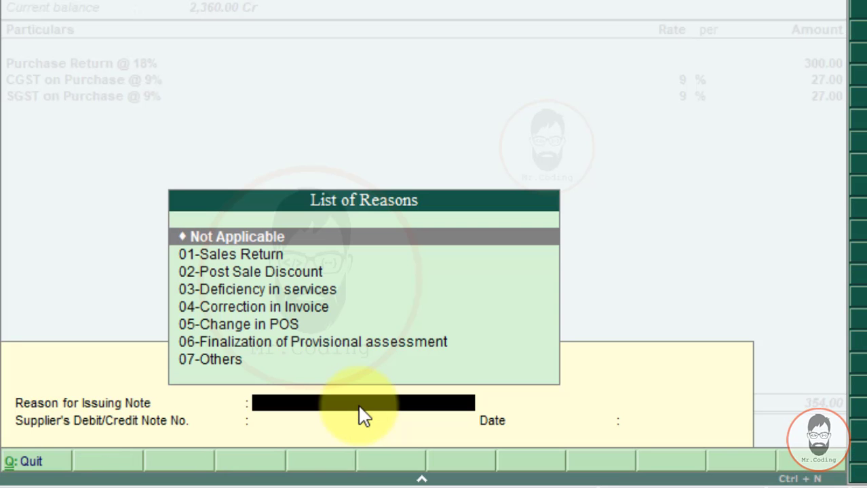
{"action": "key", "text": "Down"}
{"action": "key", "text": "Down"}
{"action": "key", "text": "Down"}
{"action": "key", "text": "Down"}
{"action": "key", "text": "Down"}
{"action": "key", "text": "Down"}
{"action": "key", "text": "Down"}
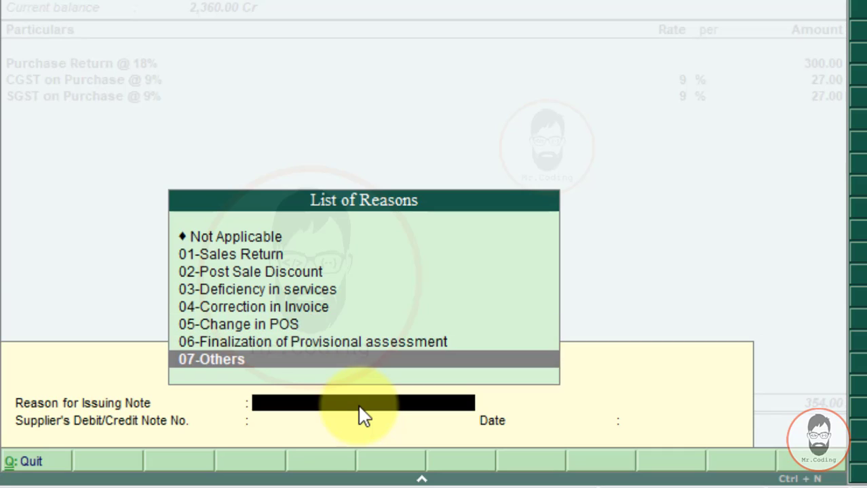
{"action": "key", "text": "Return"}
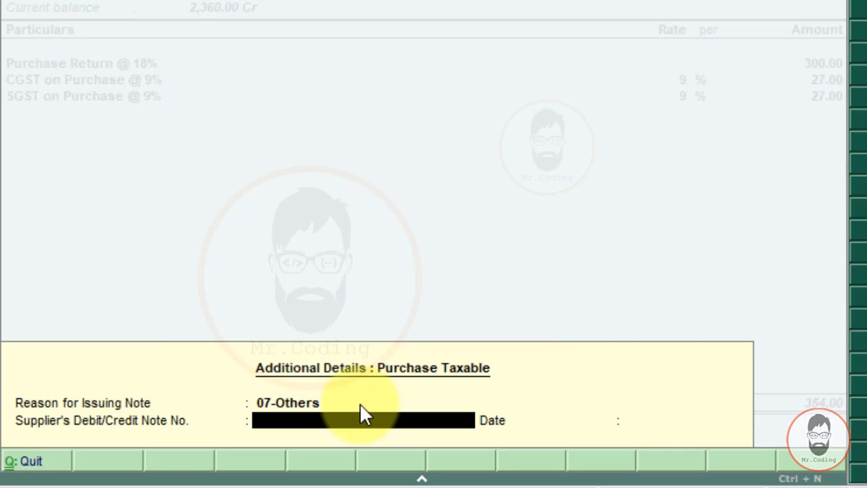
- Leave the supplier's note number, its date and the narration empty, and save the debit note
{"action": "key", "text": "Return"}
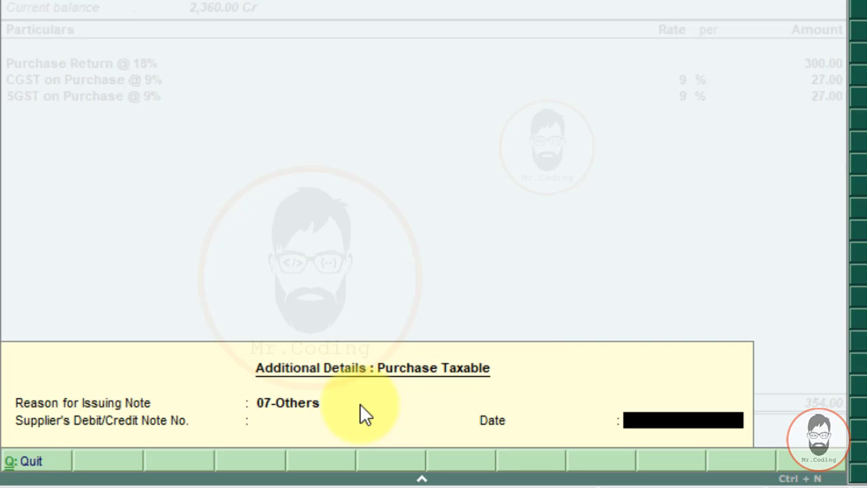
{"action": "key", "text": "Return"}
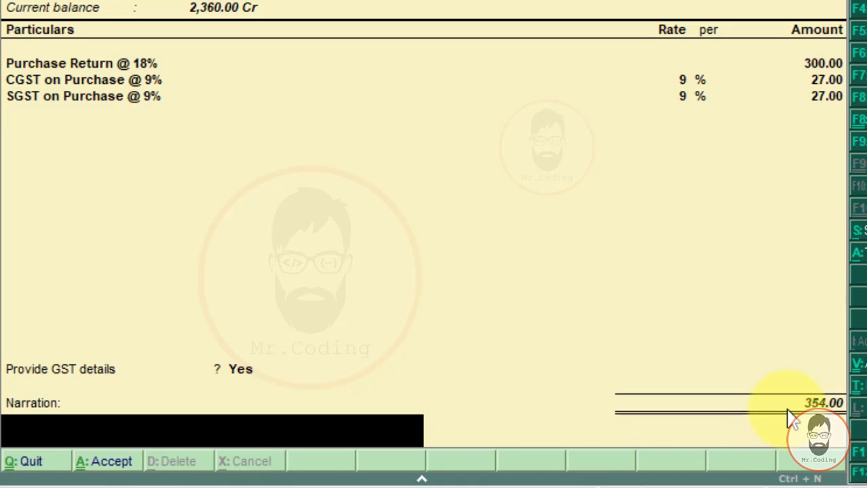
{"action": "key", "text": "Return"}
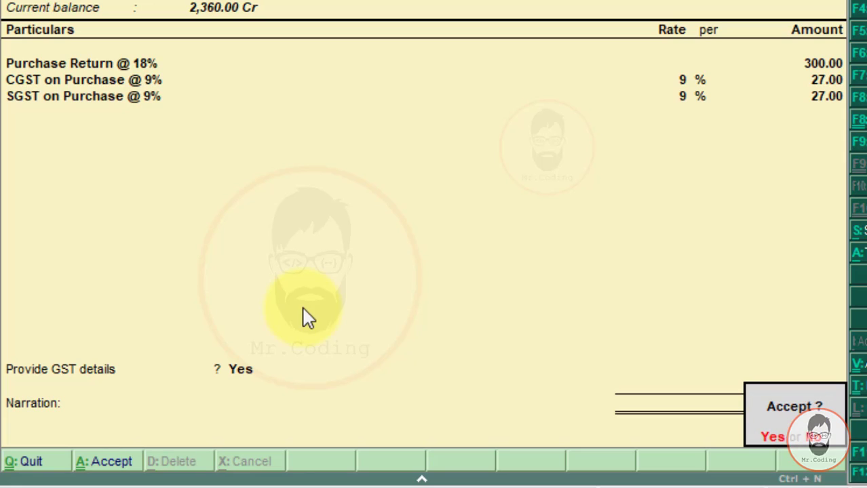
{"action": "key", "text": "Return"}
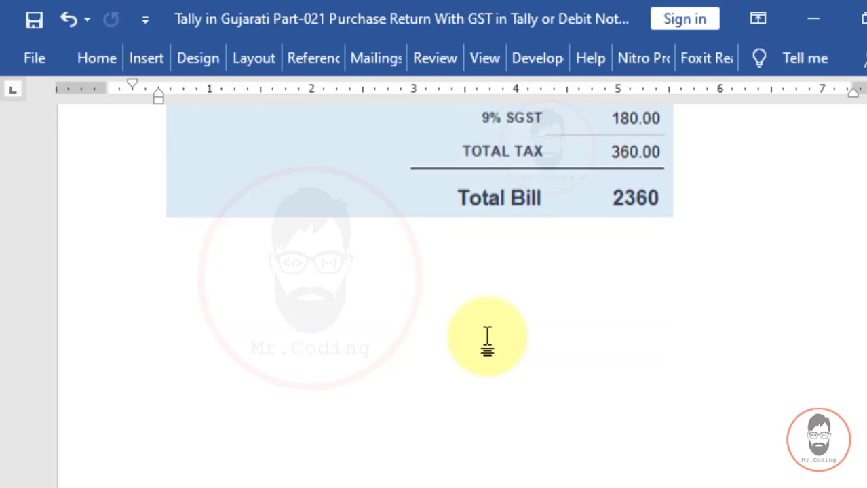
- Read the fourth transaction in the Word exercise document, return to Tally.ERP 9 and set the debit note's voucher date to 01-12-2020
{"action": "scroll", "coordinate": [487, 337], "scroll_direction": "down", "scroll_amount": 8}
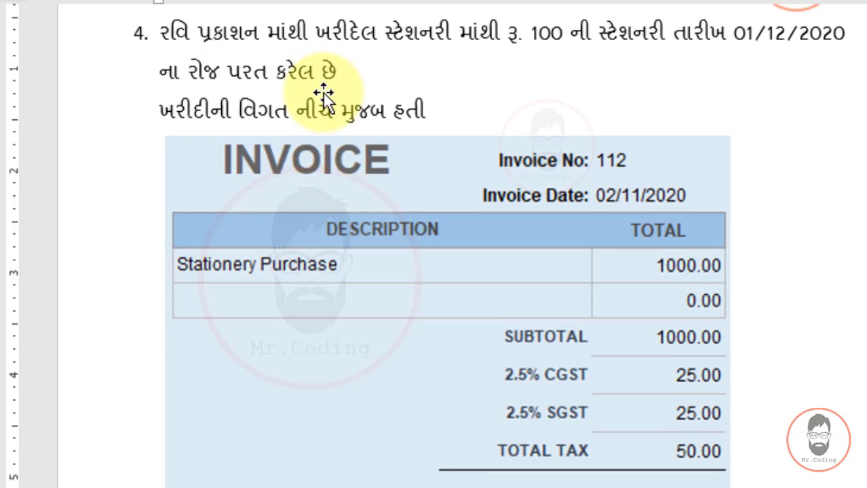
{"action": "scroll", "coordinate": [388, 190], "scroll_direction": "down", "scroll_amount": 1}
{"action": "scroll", "coordinate": [682, 290], "scroll_direction": "up", "scroll_amount": 1}
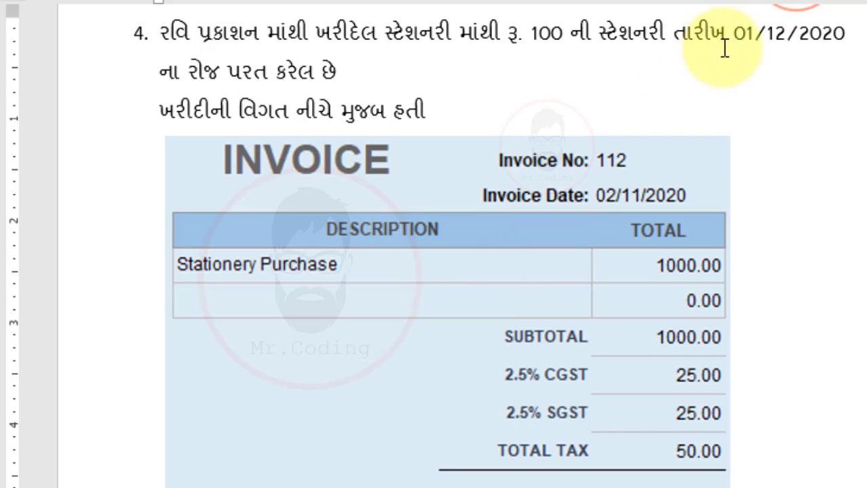
{"action": "key", "text": "alt+Tab"}
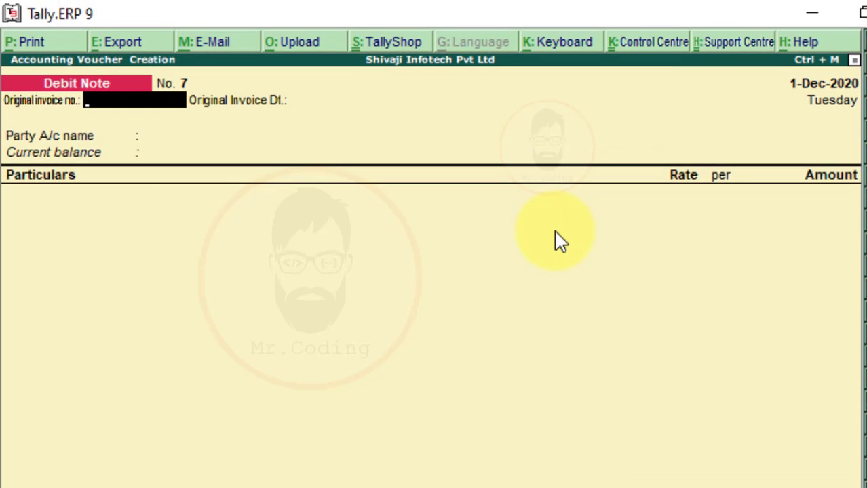
{"action": "key", "text": "alt+Tab"}
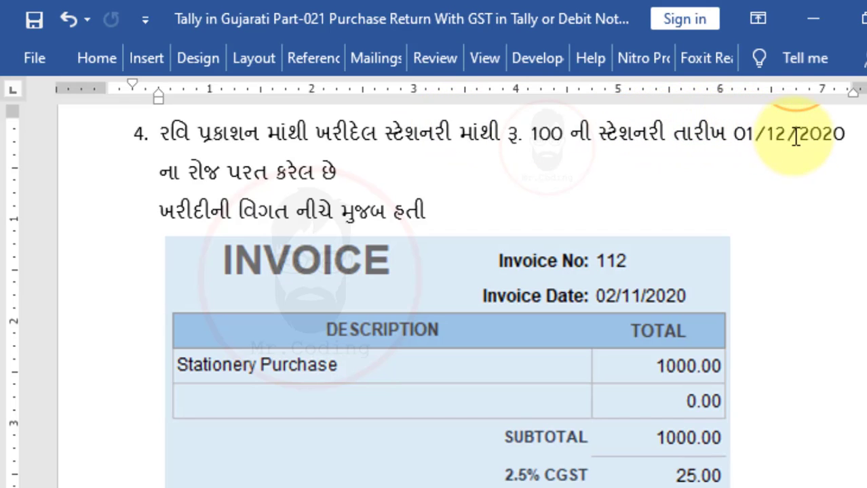
{"action": "key", "text": "alt+Tab"}
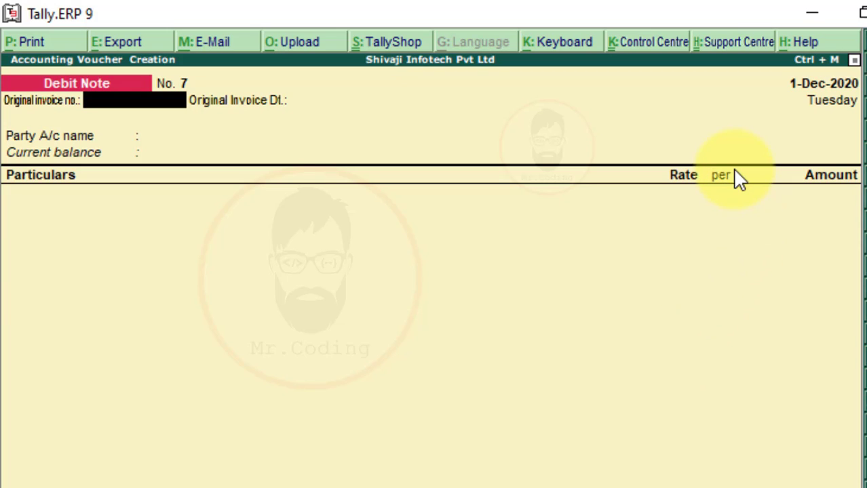
{"action": "key", "text": "F2"}
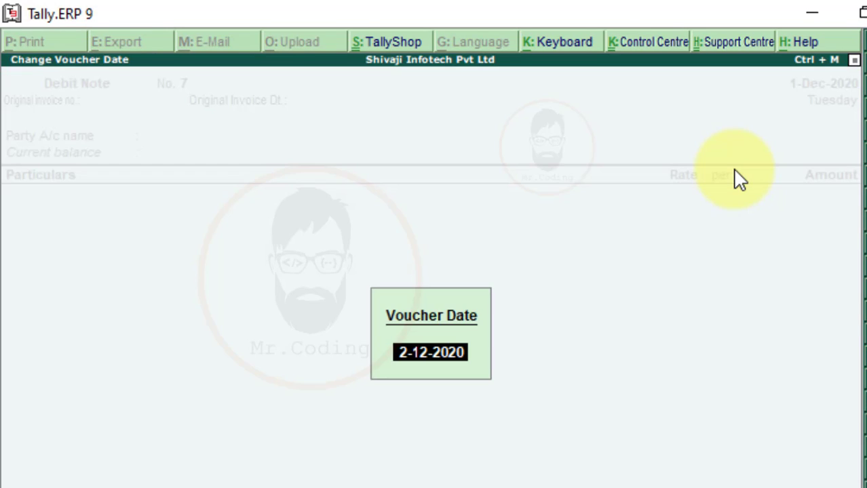
{"action": "type", "text": "01-"}
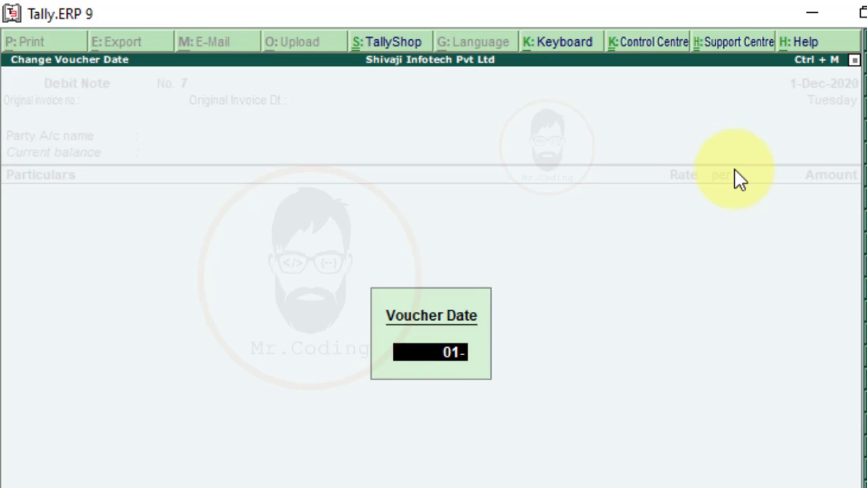
{"action": "type", "text": "12-2020"}
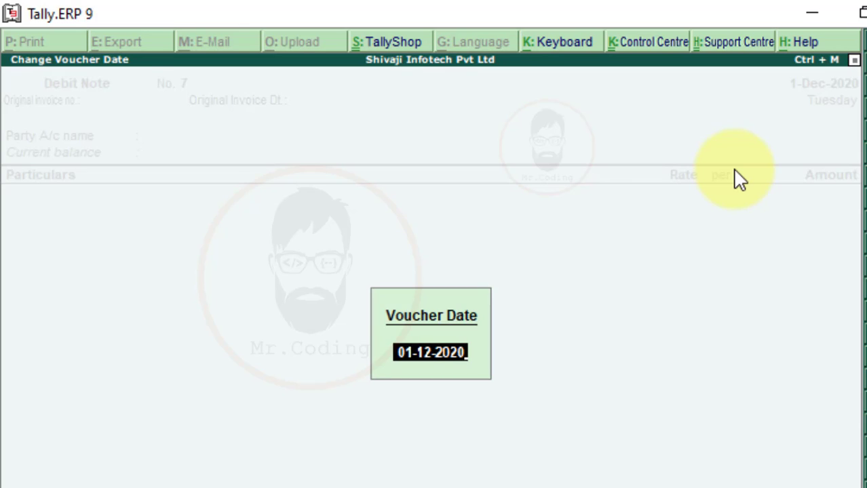
{"action": "key", "text": "Return"}
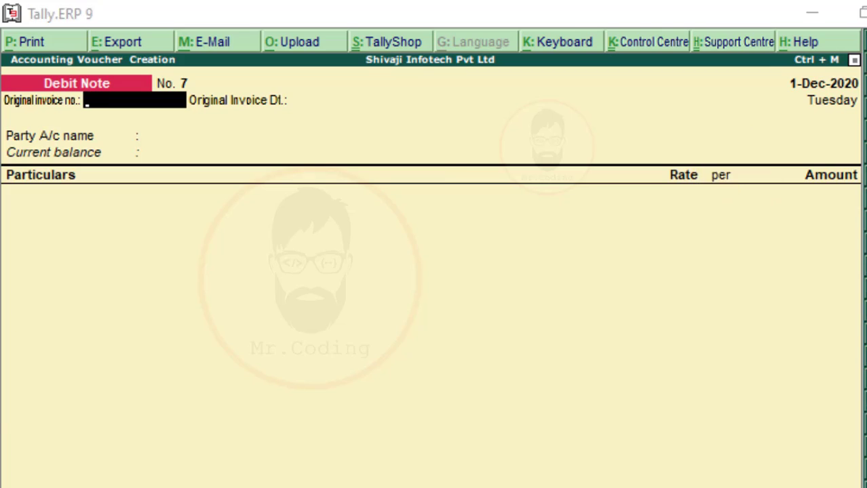
- Enter 112 as the original invoice number and 2-11-2020 as the original invoice date
{"action": "key", "text": "alt+Tab"}
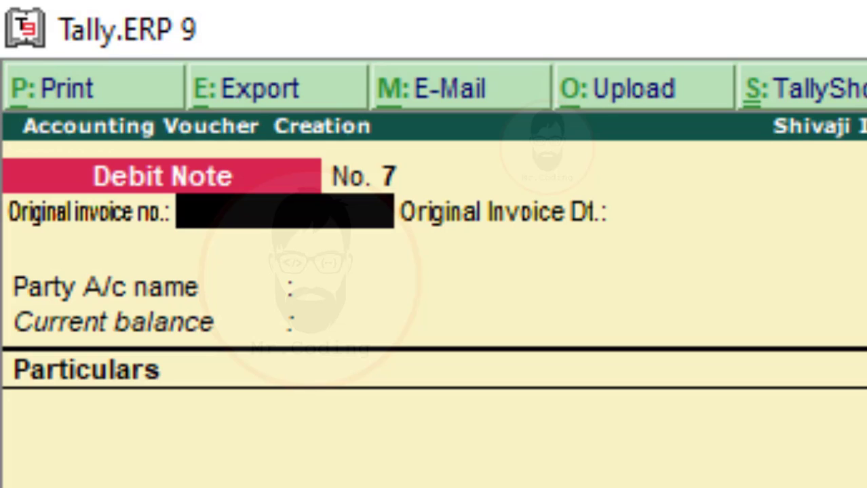
{"action": "type", "text": "112"}
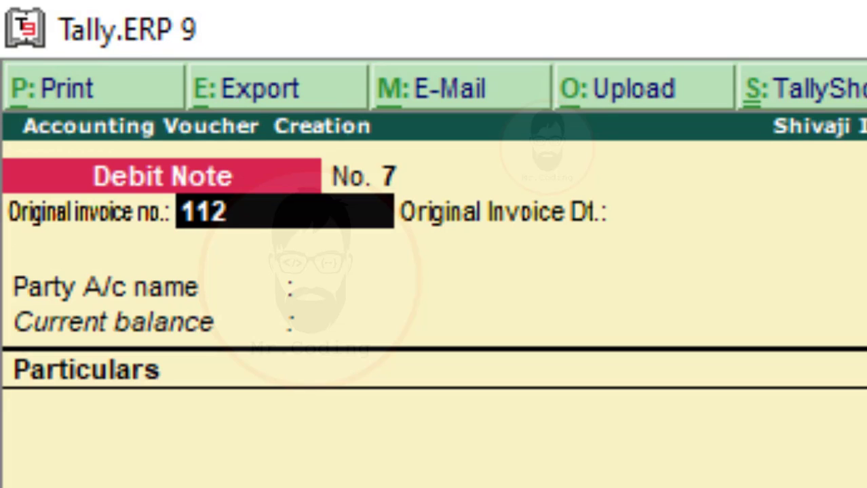
{"action": "key", "text": "Return"}
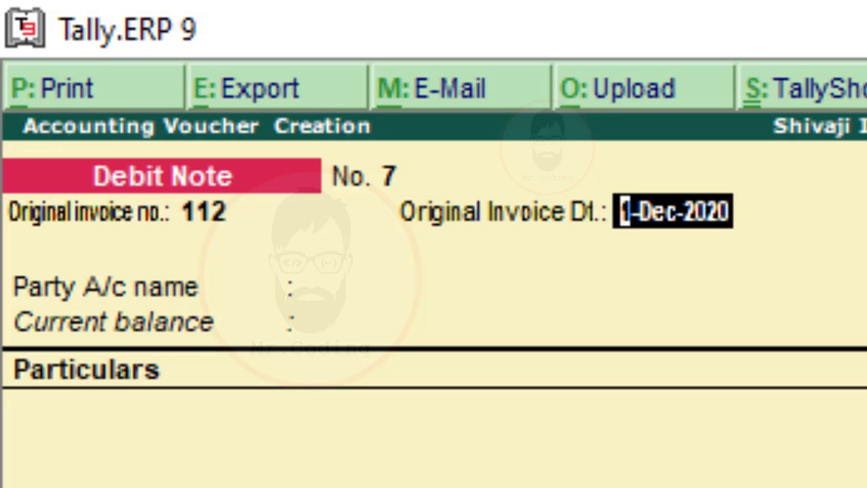
{"action": "type", "text": "2-"}
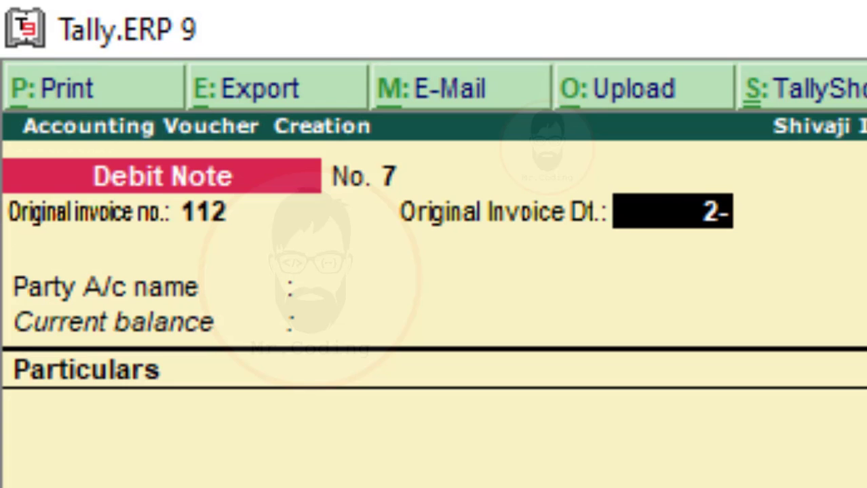
{"action": "type", "text": "11-2020"}
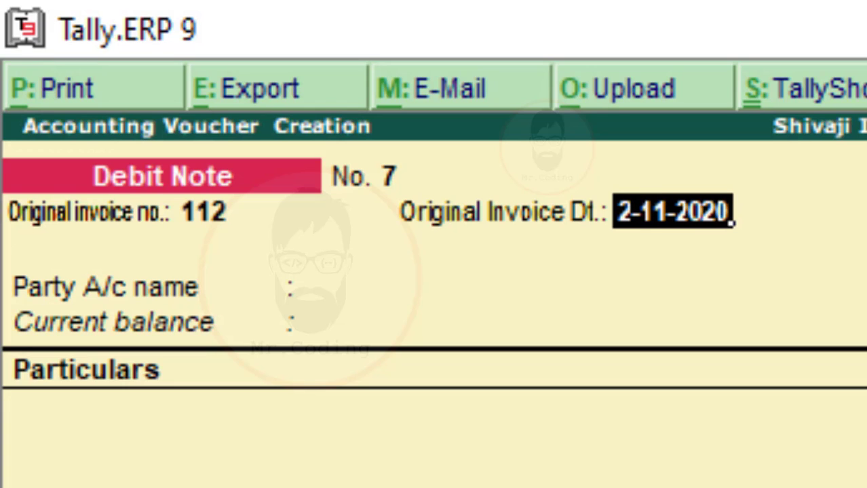
{"action": "key", "text": "Return"}
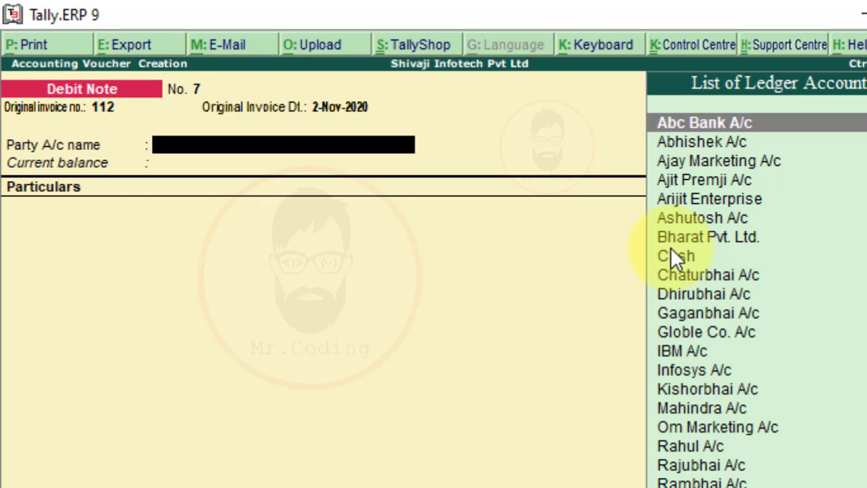
{"action": "type", "text": "R"}
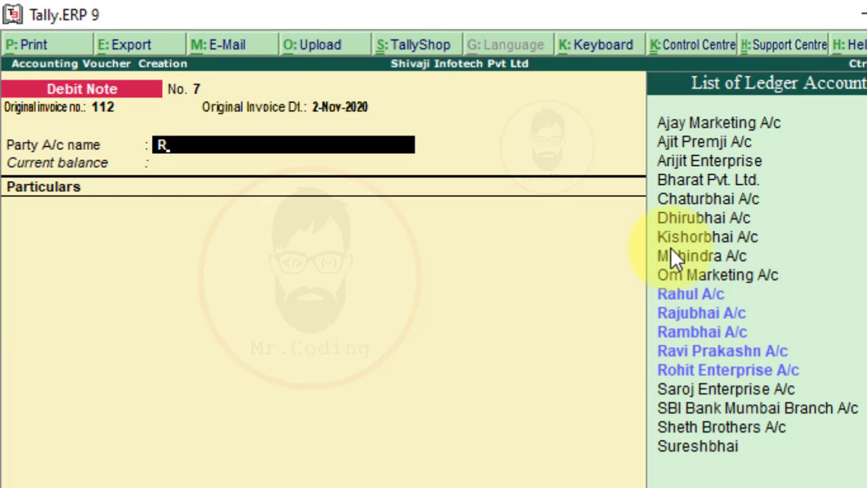
{"action": "key", "text": "Up"}
{"action": "key", "text": "Up"}
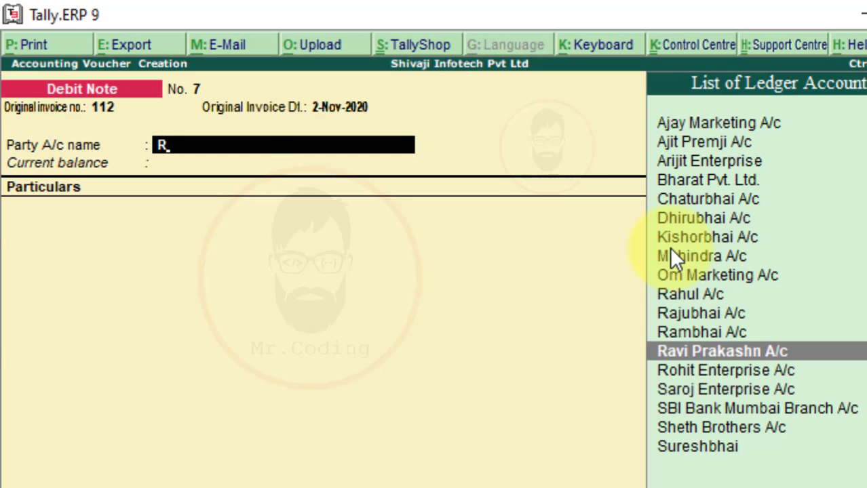
{"action": "key", "text": "Return"}
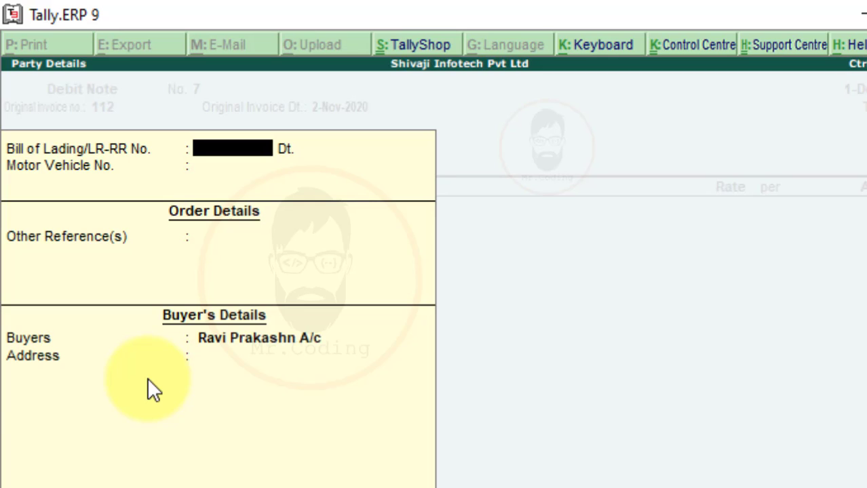
{"action": "key", "text": "ctrl+a"}
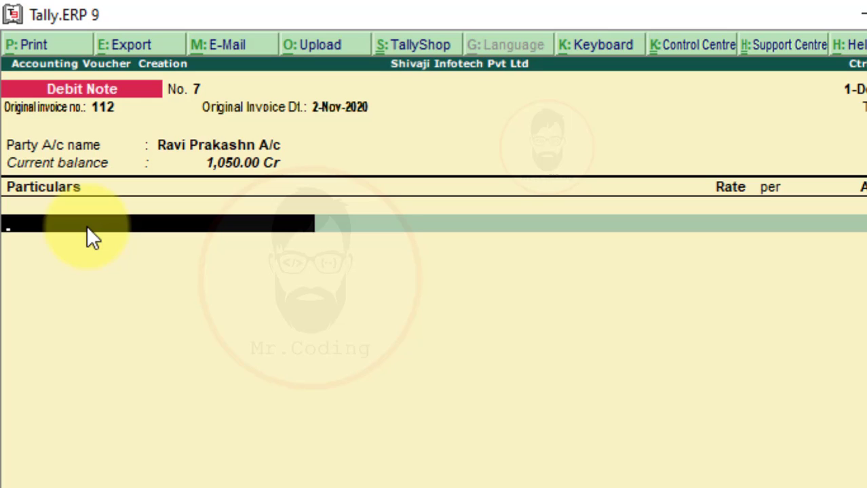
- Add Sationary Expenses A/c as the first ledger line with an amount of 100
{"action": "type", "text": "Sa"}
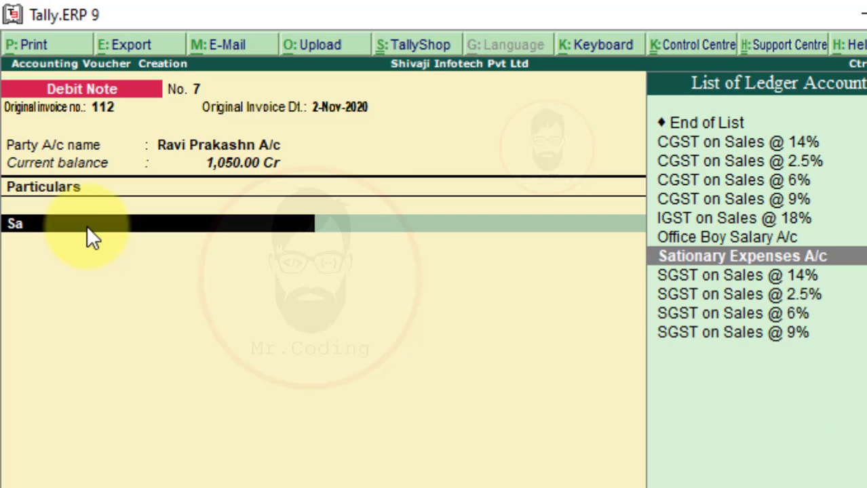
{"action": "key", "text": "Return"}
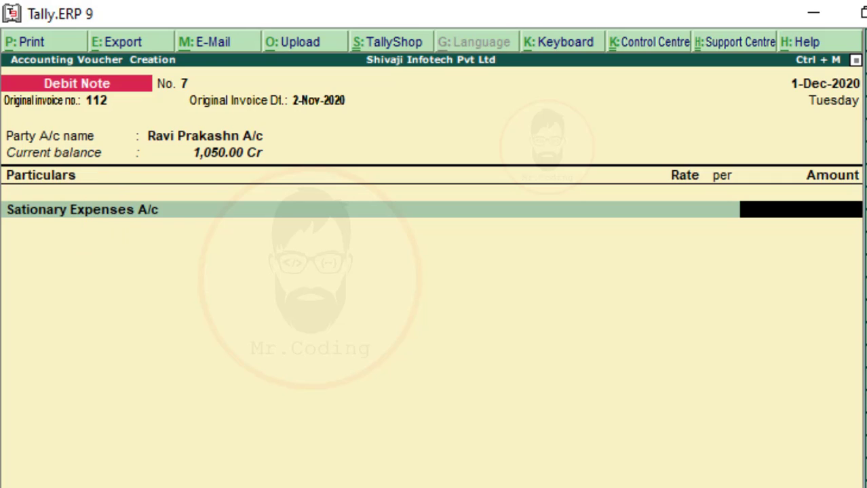
{"action": "type", "text": "100"}
{"action": "key", "text": "Return"}
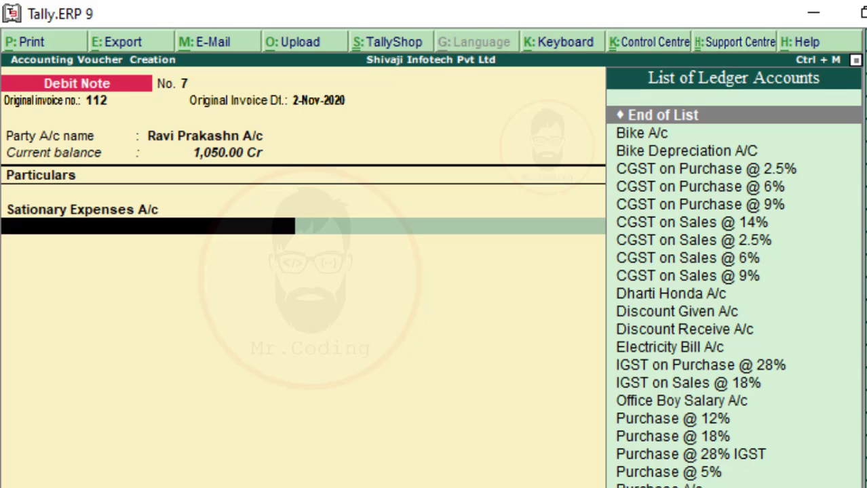
- Add CGST on Purchase @ 2.5% to the debit note and accept its calculated amount
{"action": "type", "text": "C"}
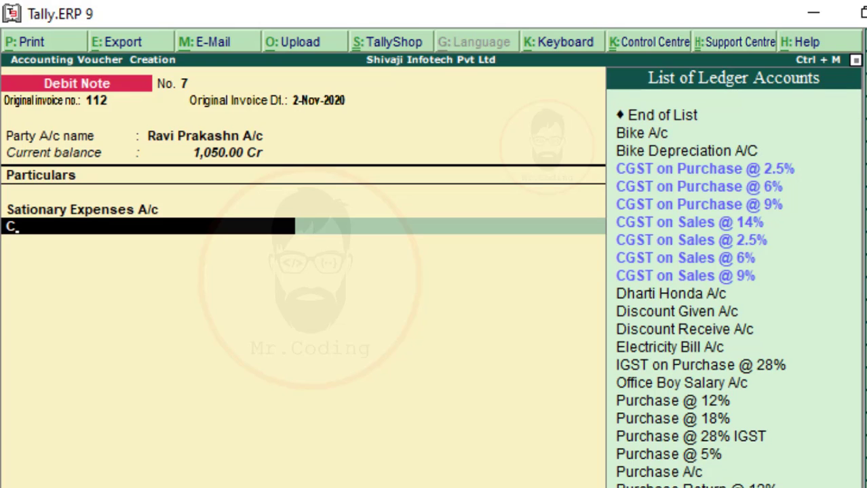
{"action": "key", "text": "Down"}
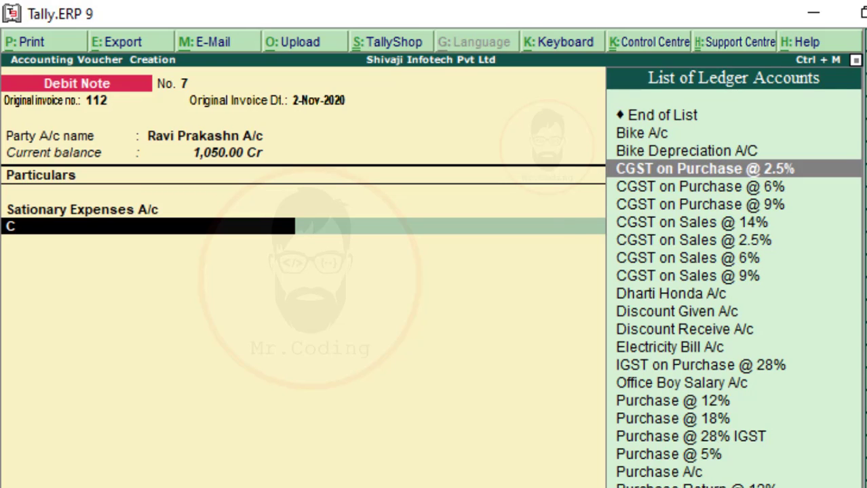
{"action": "key", "text": "Return"}
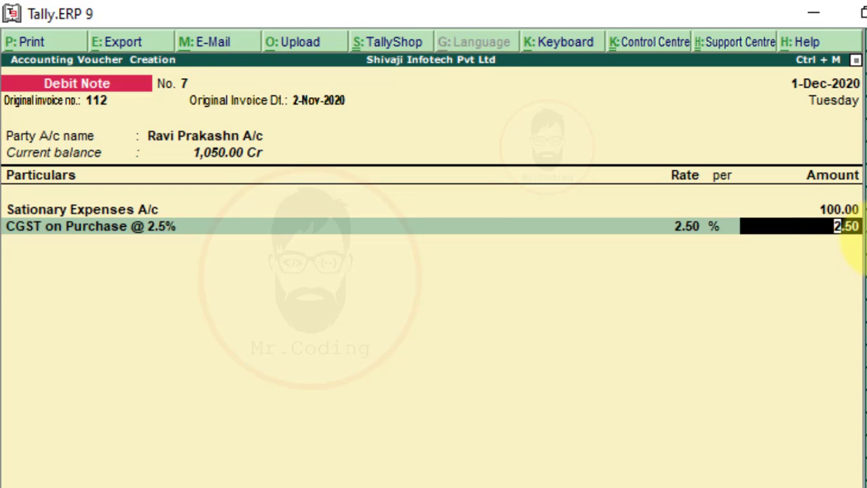
{"action": "key", "text": "Return"}
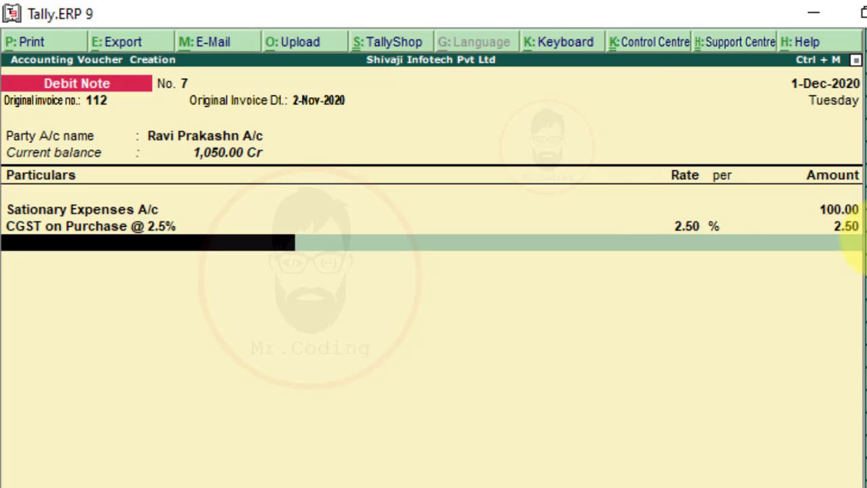
- Add SGST on Purchase @ 2.5% to the debit note with its calculated amount
{"action": "type", "text": "S"}
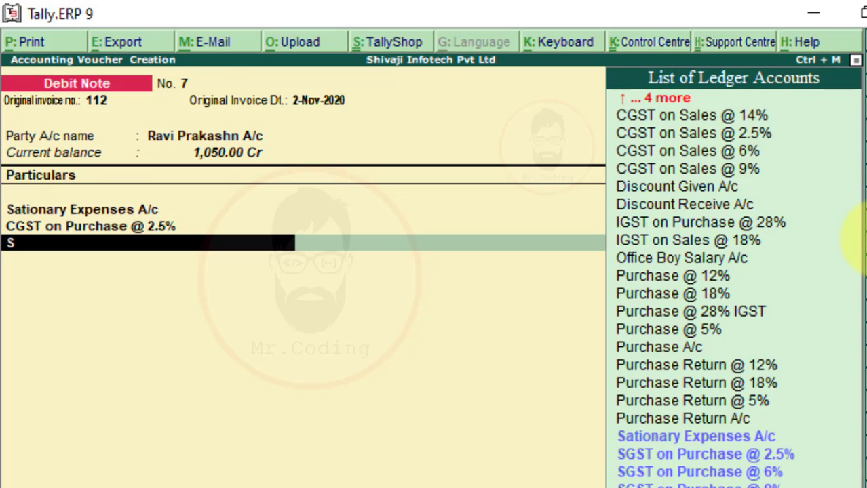
{"action": "key", "text": "Down"}
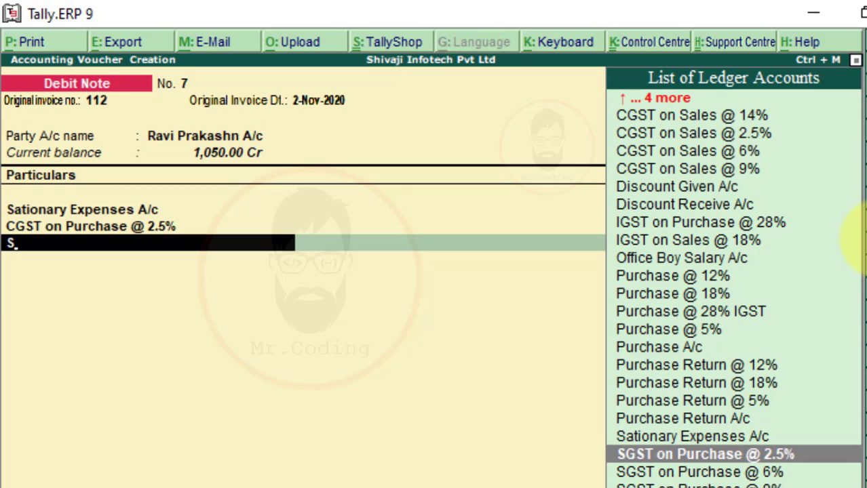
{"action": "key", "text": "Return"}
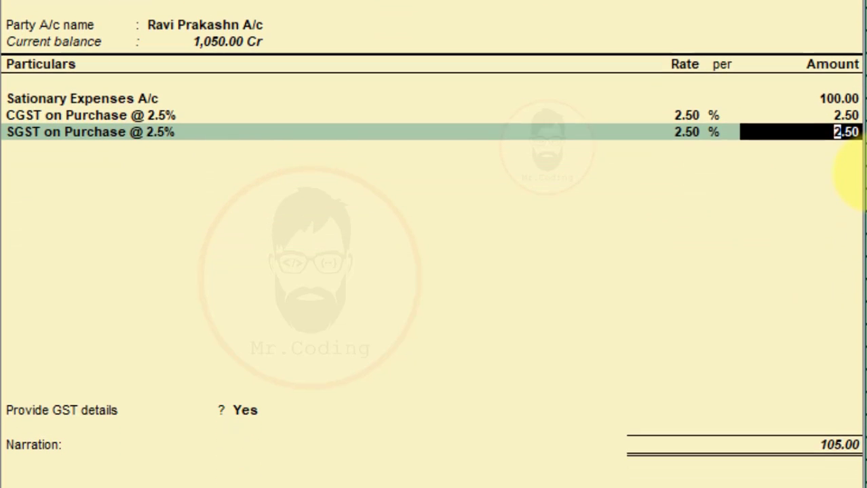
{"action": "key", "text": "Return"}
- Provide the GST details with 07-Others as the reason, leave the supplier's note number and date blank, and save the debit note
{"action": "key", "text": "Return"}
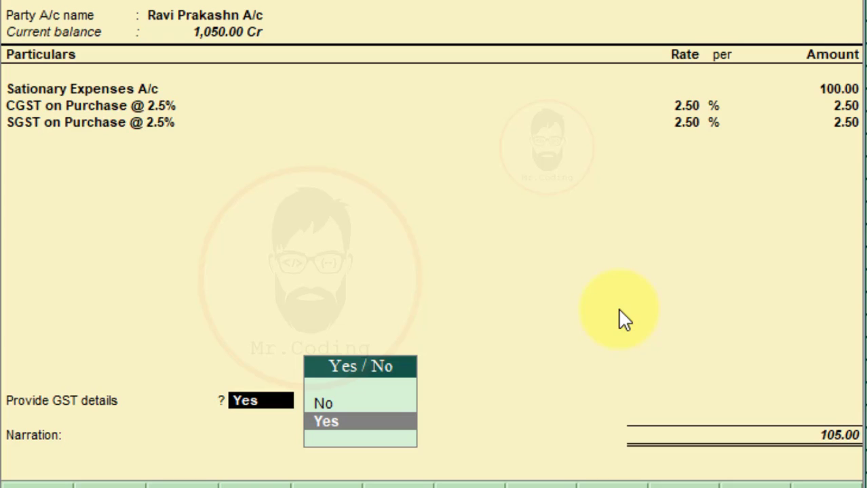
{"action": "key", "text": "Return"}
{"action": "key", "text": "Down"}
{"action": "key", "text": "Down"}
{"action": "key", "text": "Down"}
{"action": "key", "text": "Down"}
{"action": "key", "text": "Down"}
{"action": "key", "text": "Down"}
{"action": "key", "text": "Down"}
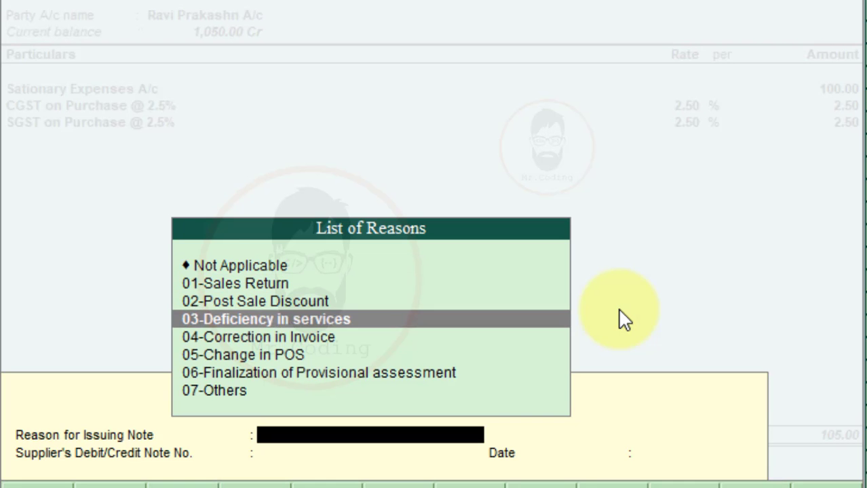
{"action": "key", "text": "Return"}
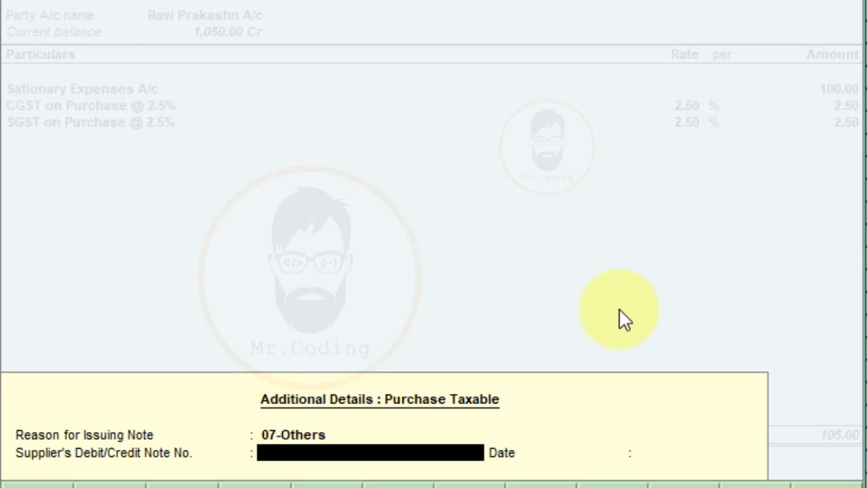
{"action": "key", "text": "Return"}
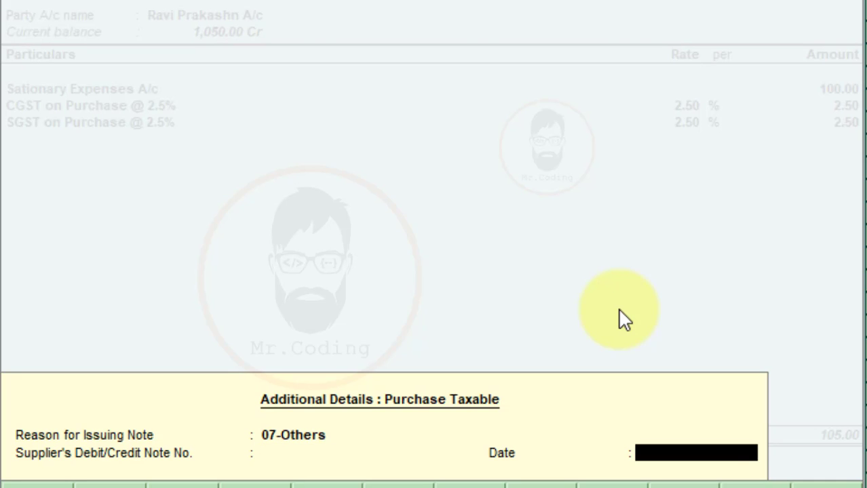
{"action": "key", "text": "Return"}
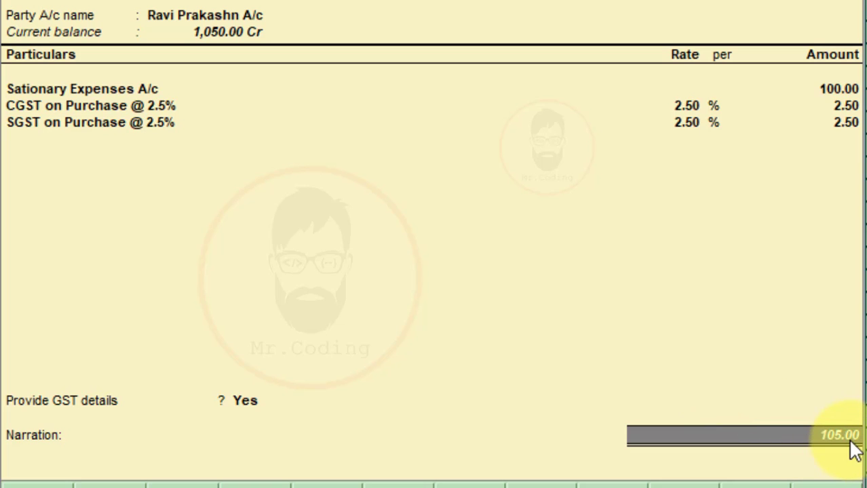
{"action": "key", "text": "Return"}
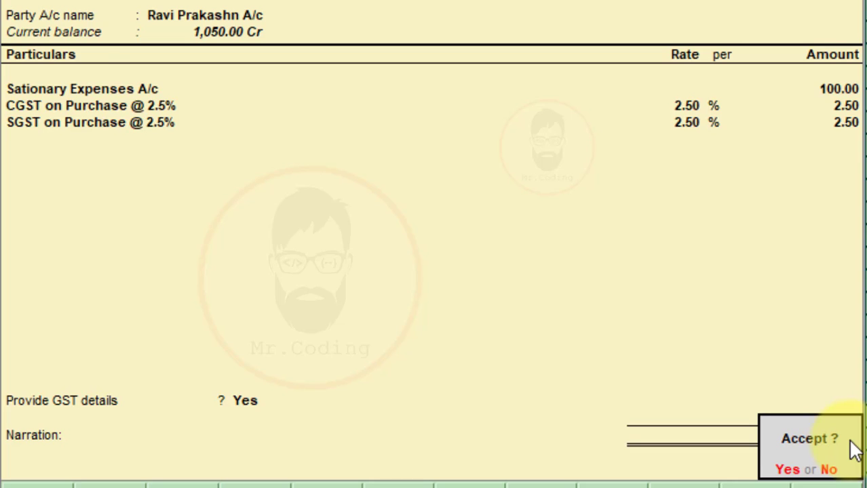
{"action": "key", "text": "Return"}
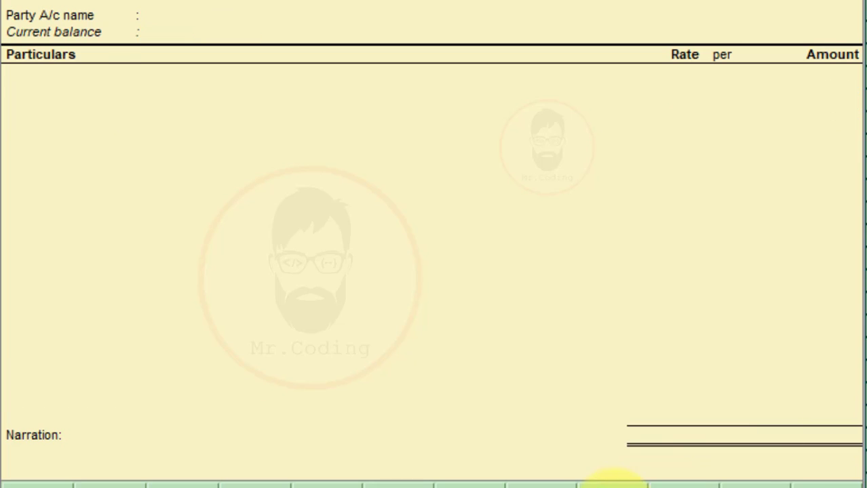
- Consult return item 5 in the Word document and set the new debit note's voucher date to 02-12-2020 in Tally
{"action": "scroll", "coordinate": [764, 234], "scroll_direction": "down", "scroll_amount": 5}
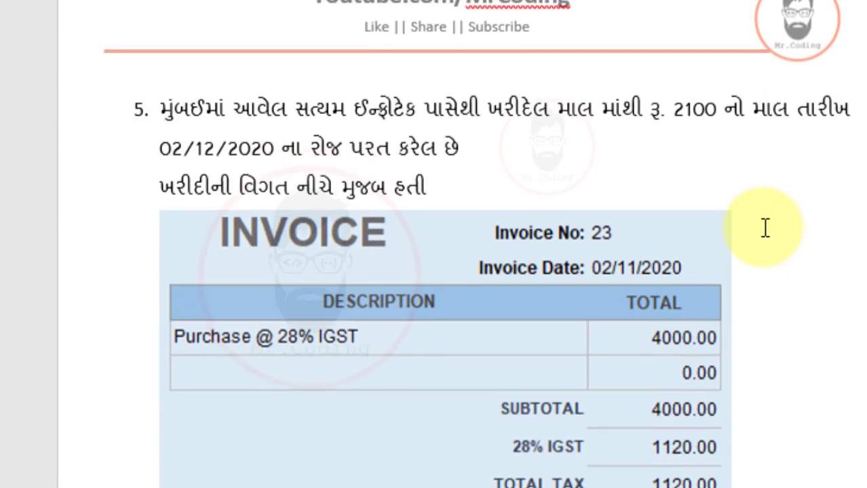
{"action": "scroll", "coordinate": [765, 229], "scroll_direction": "down", "scroll_amount": 3}
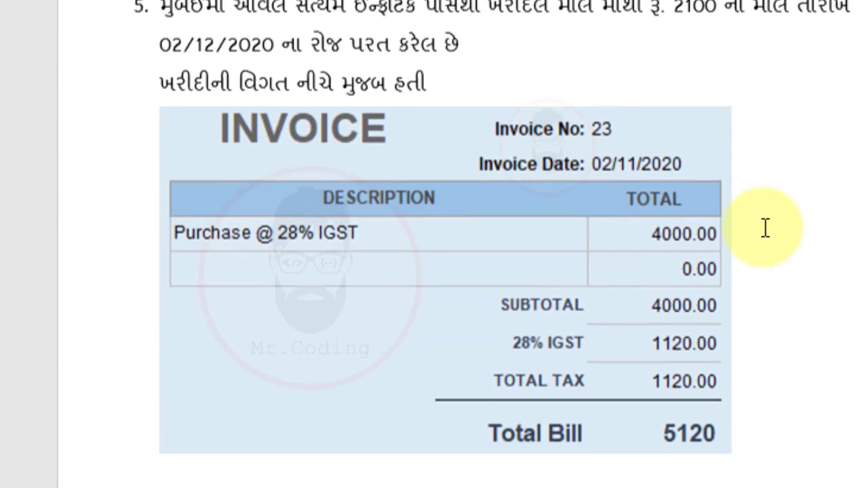
{"action": "scroll", "coordinate": [765, 228], "scroll_direction": "up", "scroll_amount": 1}
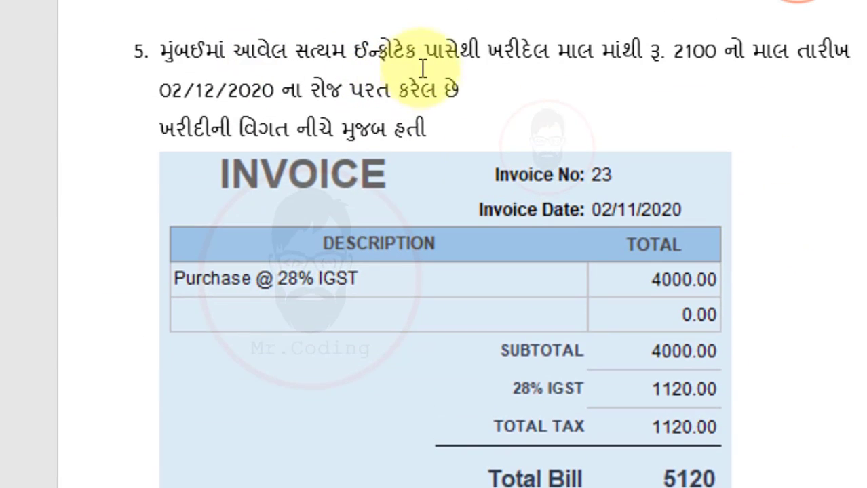
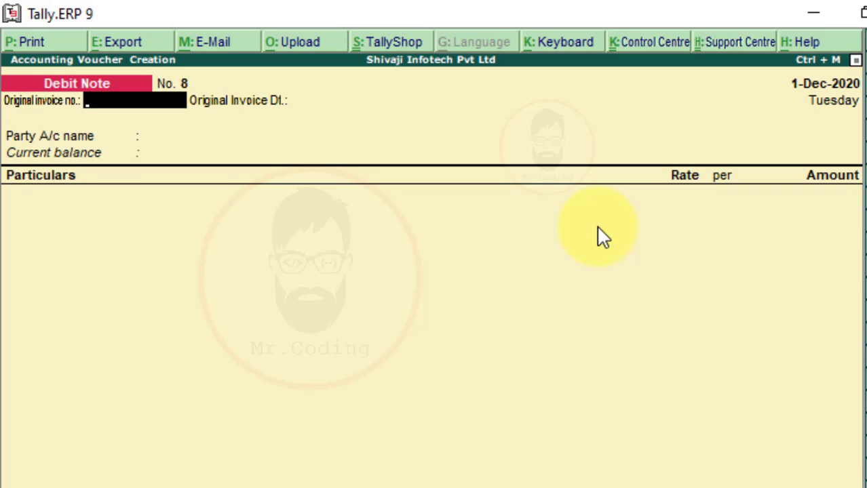
{"action": "key", "text": "F2"}
{"action": "type", "text": "02-"}
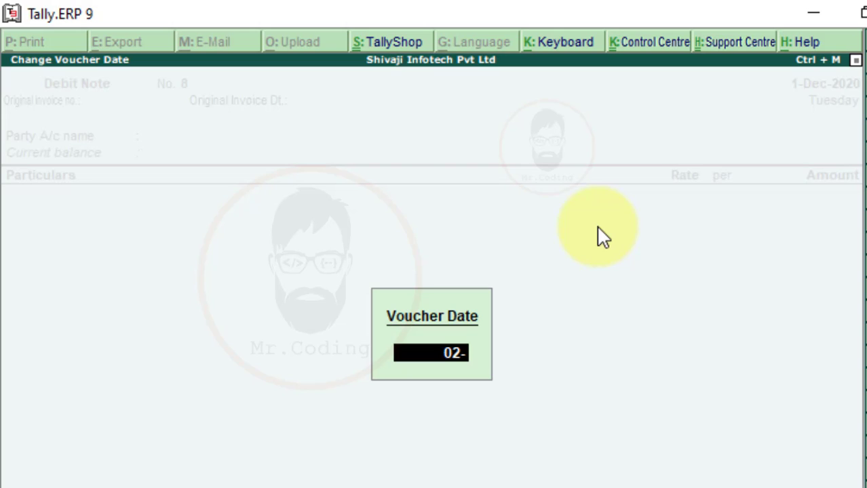
{"action": "type", "text": "12-2020"}
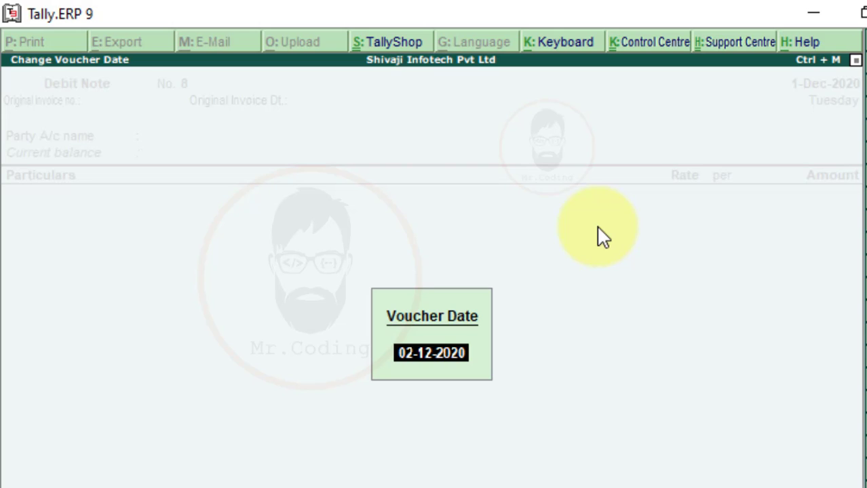
{"action": "key", "text": "Return"}
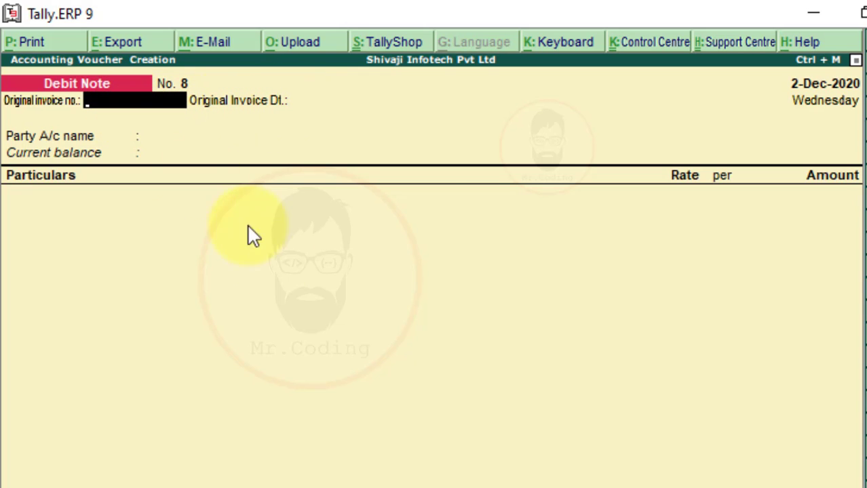
- Check the invoice in the Word document, then enter original invoice number 23 and date 02-11-2020 on the Tally debit note
{"action": "key", "text": "alt+Tab"}
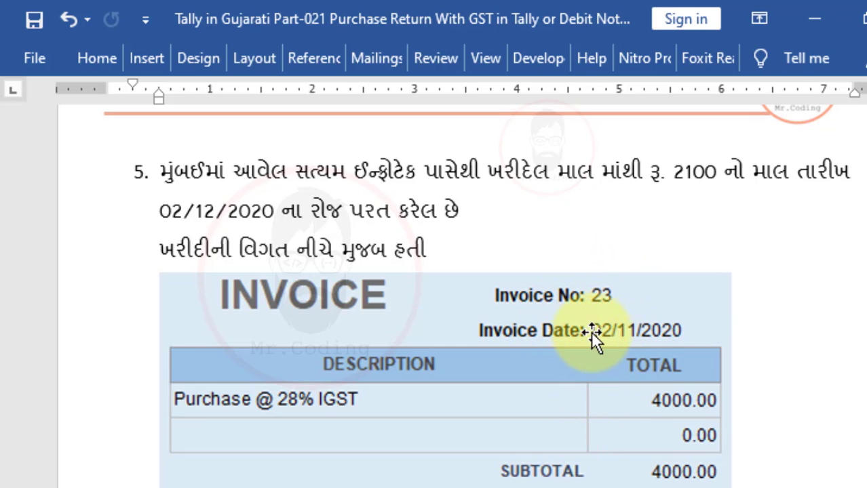
{"action": "key", "text": "alt+Tab"}
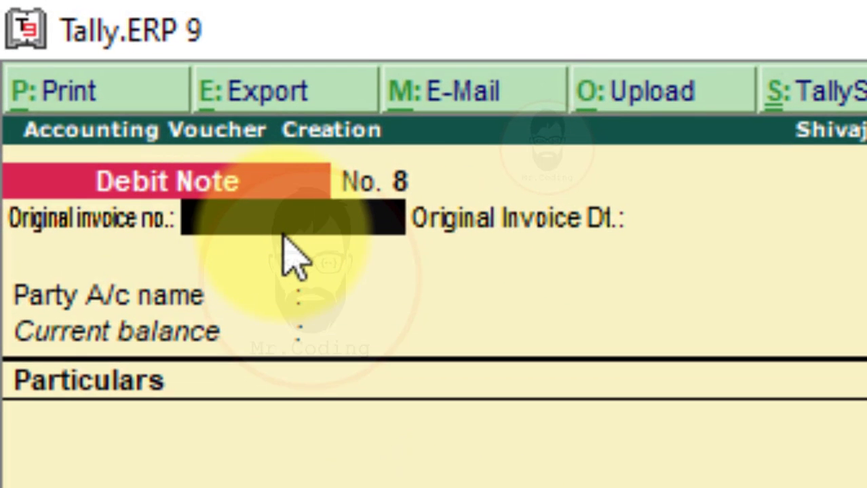
{"action": "type", "text": "22"}
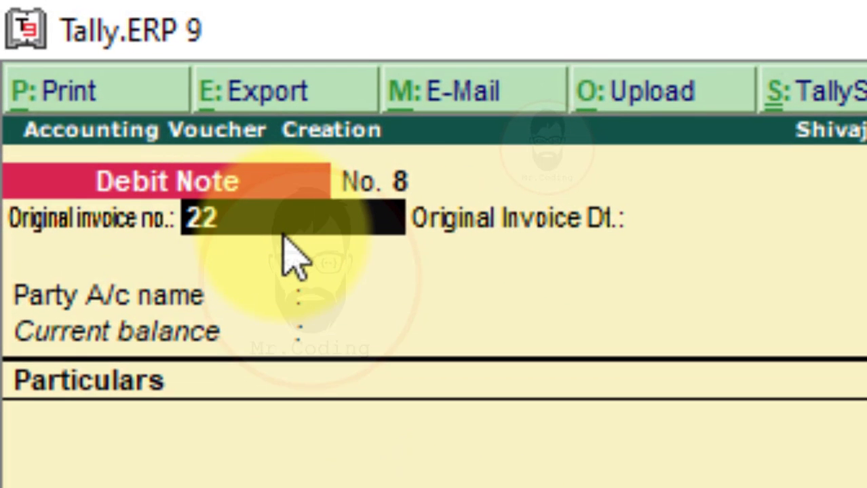
{"action": "key", "text": "BackSpace"}
{"action": "type", "text": "3"}
{"action": "type", "text": "0"}
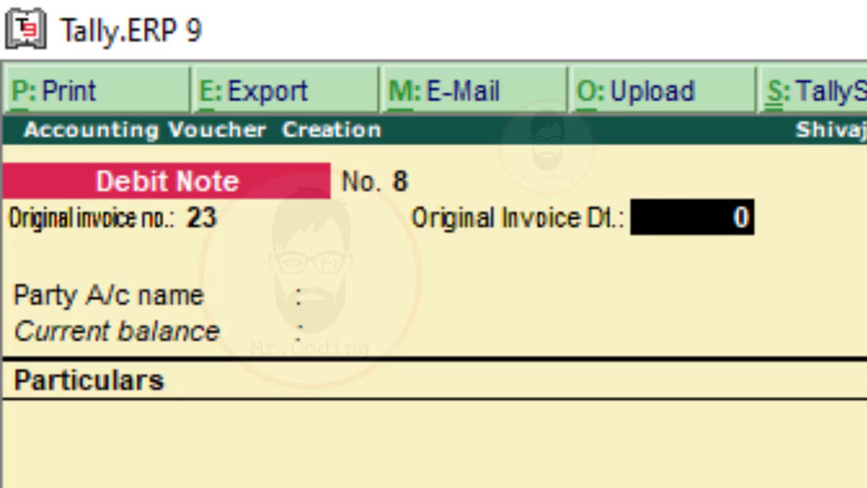
{"action": "type", "text": "2-11-2020"}
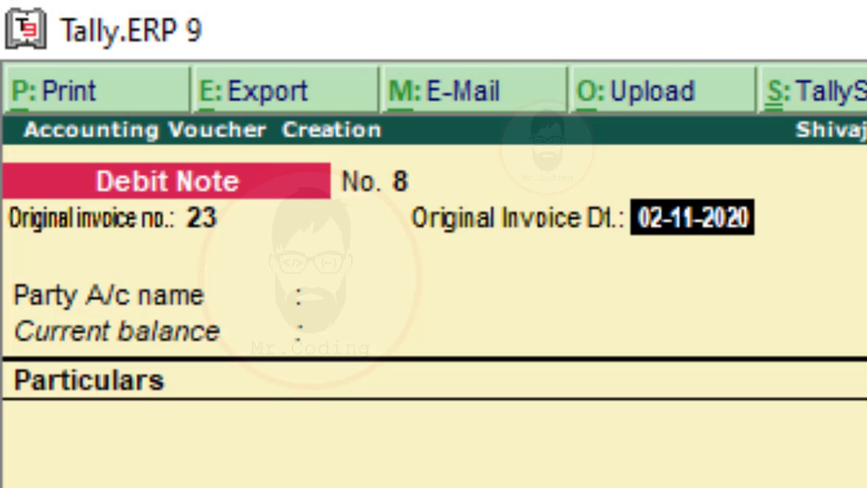
{"action": "key", "text": "Return"}
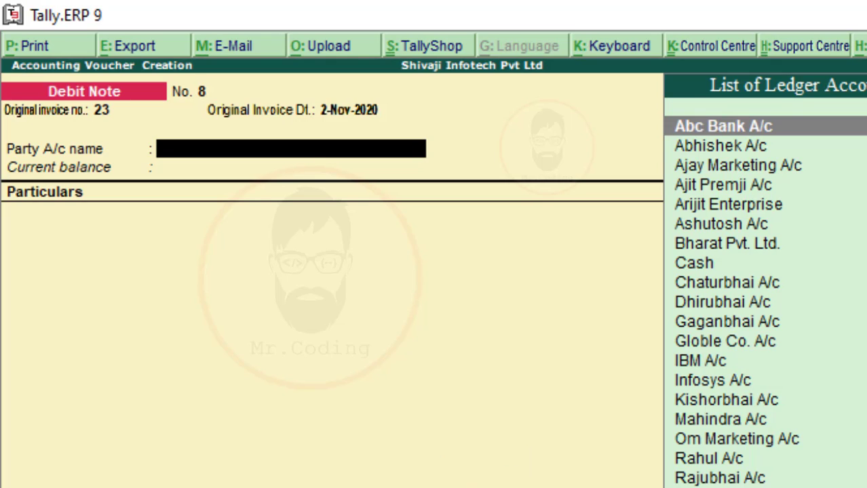
- Choose Satyam Infotech A/c as the party account and accept the party details without additions
{"action": "type", "text": "S"}
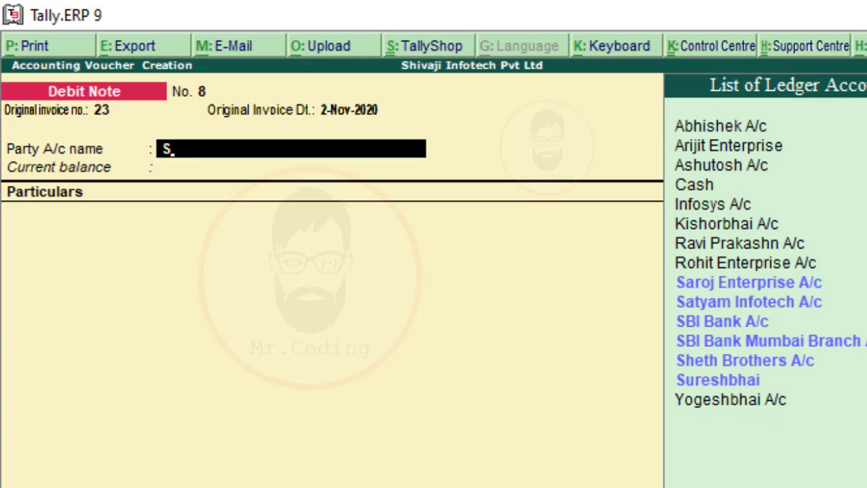
{"action": "key", "text": "Down"}
{"action": "key", "text": "Down"}
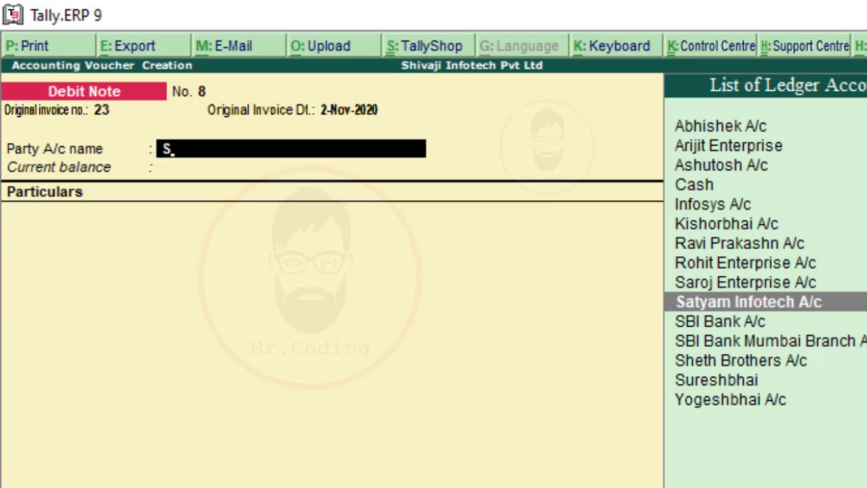
{"action": "key", "text": "Return"}
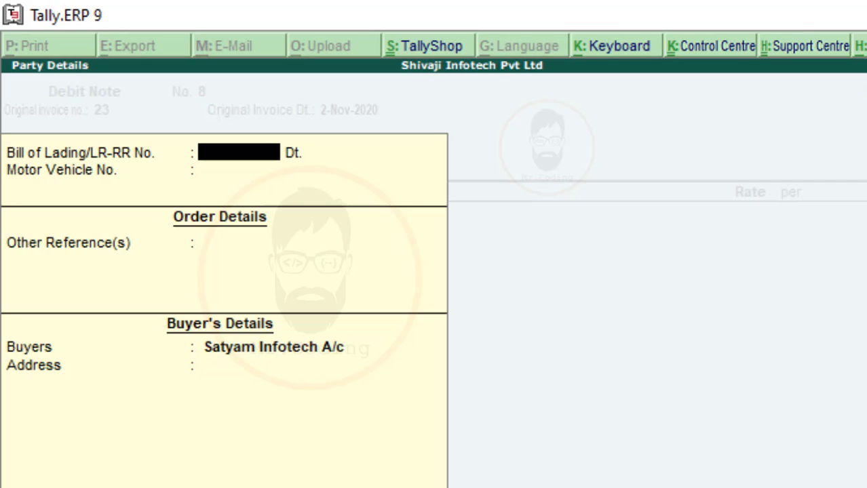
{"action": "key", "text": "ctrl+a"}
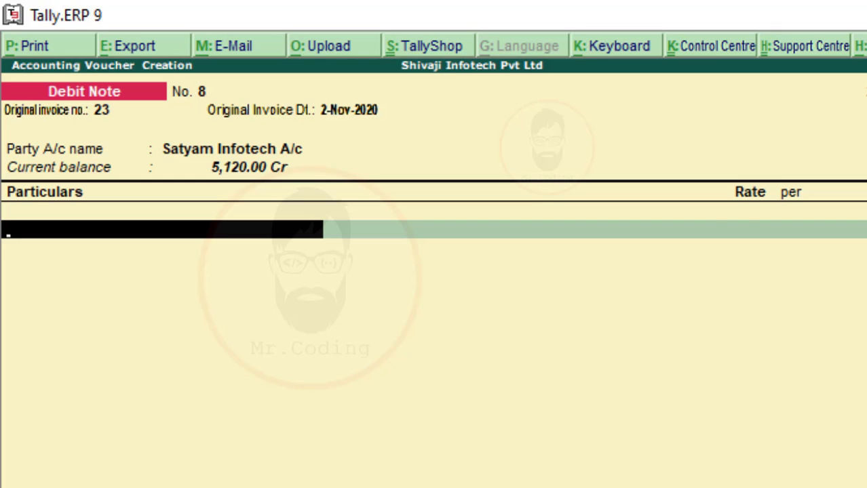
- Start a new ledger from the particulars line and name it Purchase Return @ 28% IGST, without an alias
{"action": "type", "text": "P"}
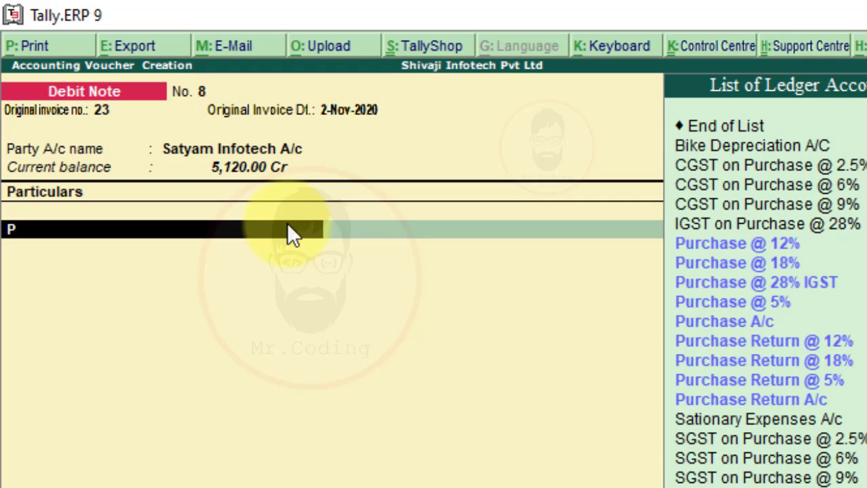
{"action": "key", "text": "alt+c"}
{"action": "type", "text": "Purchase Return"}
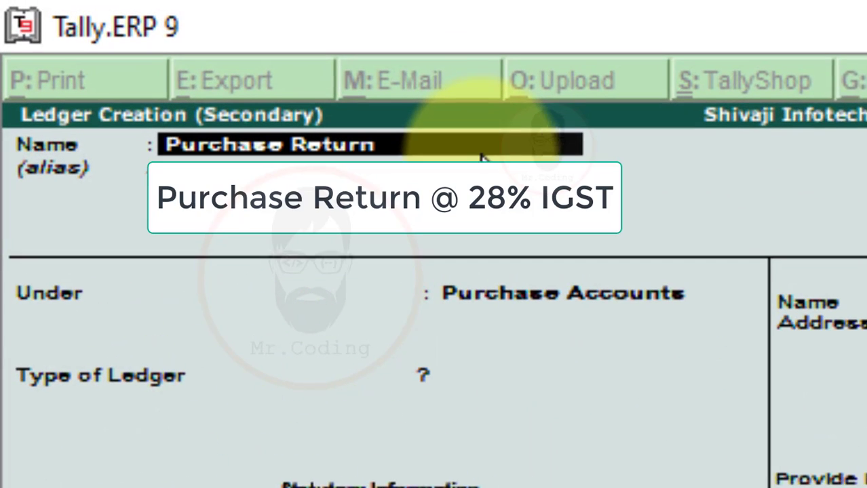
{"action": "type", "text": "@"}
{"action": "key", "text": "BackSpace"}
{"action": "key", "text": "BackSpace"}
{"action": "key", "text": "BackSpace"}
{"action": "key", "text": "BackSpace"}
{"action": "key", "text": "BackSpace"}
{"action": "key", "text": "BackSpace"}
{"action": "key", "text": "BackSpace"}
{"action": "key", "text": "BackSpace"}
{"action": "key", "text": "BackSpace"}
{"action": "key", "text": "BackSpace"}
{"action": "key", "text": "BackSpace"}
{"action": "key", "text": "BackSpace"}
{"action": "key", "text": "BackSpace"}
{"action": "key", "text": "BackSpace"}
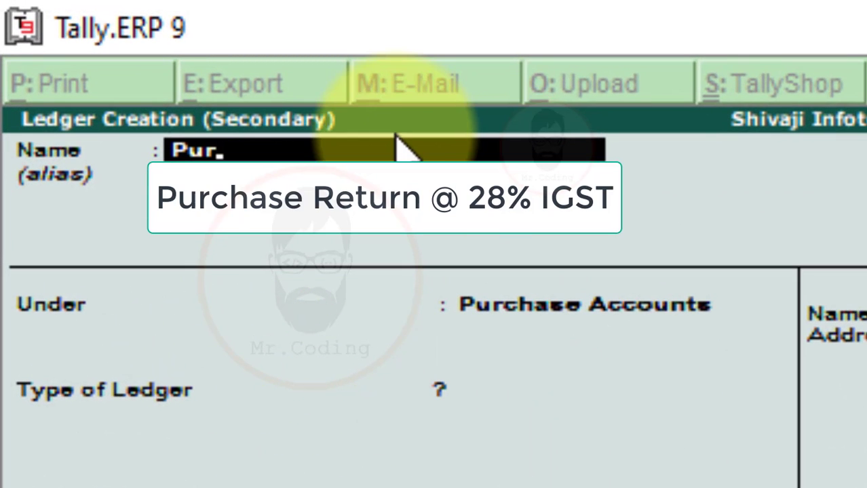
{"action": "type", "text": "chase Return @ 28"}
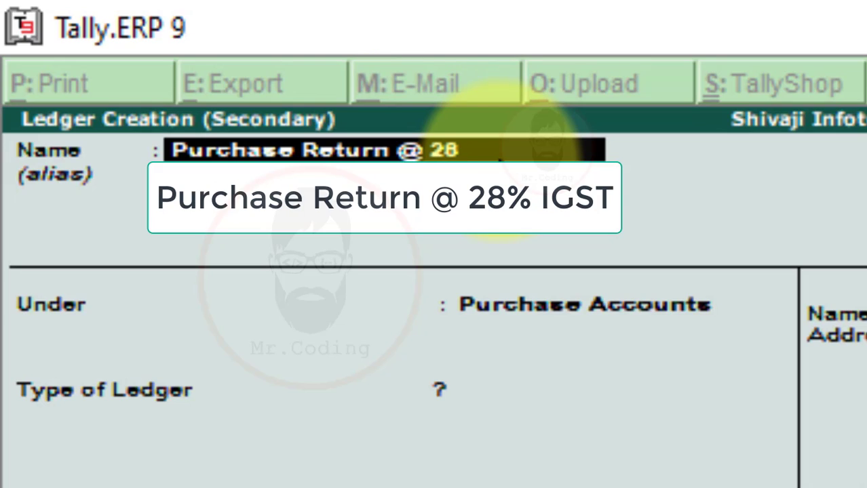
{"action": "type", "text": "% IGST"}
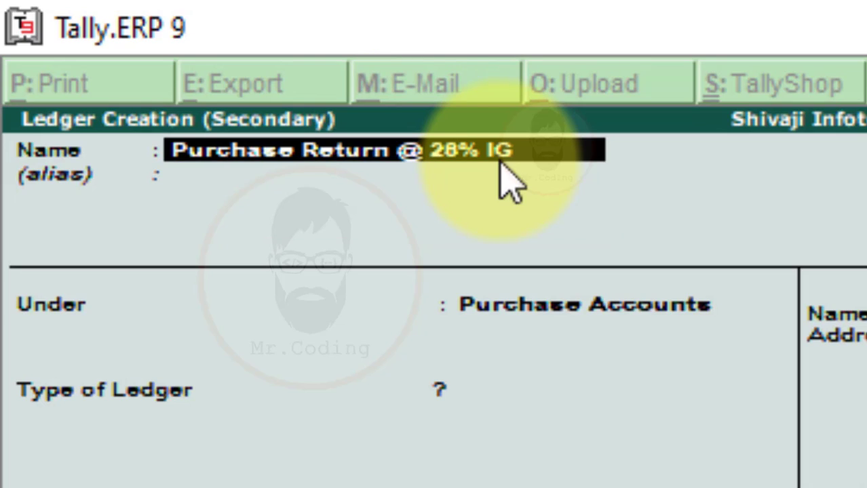
{"action": "key", "text": "Return"}
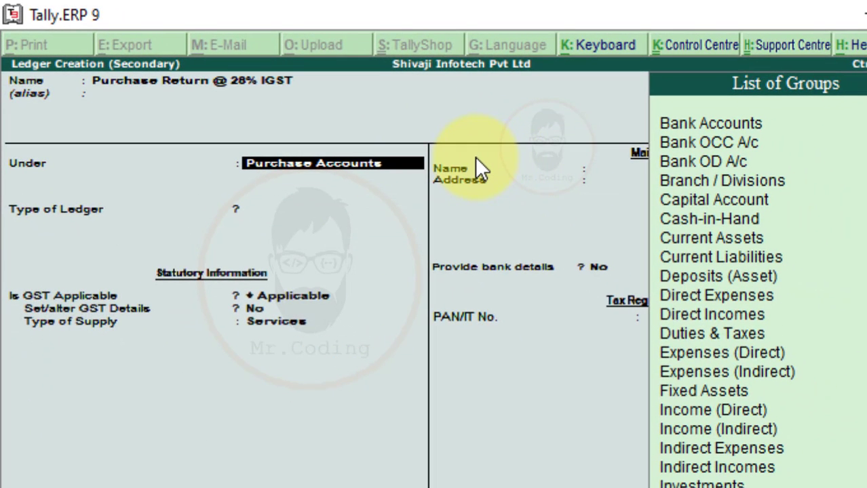
- Keep the ledger under Purchase Accounts with ledger type Not Applicable and GST set to Applicable
{"action": "key", "text": "Return"}
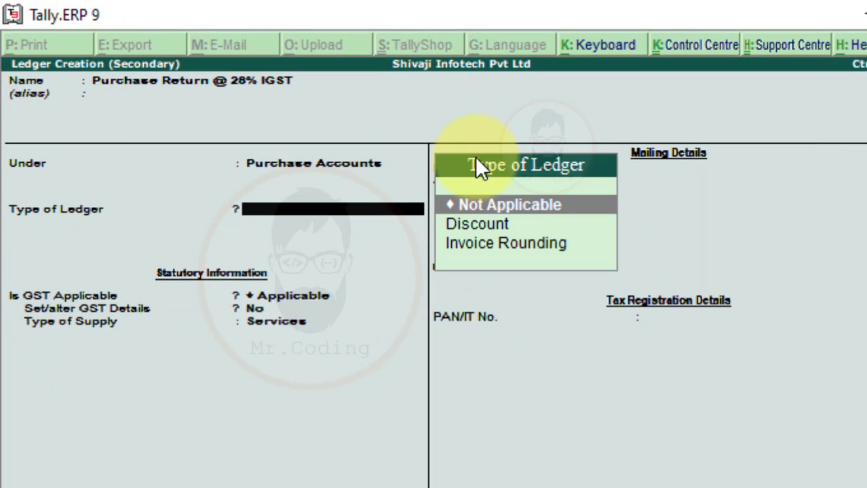
{"action": "key", "text": "Return"}
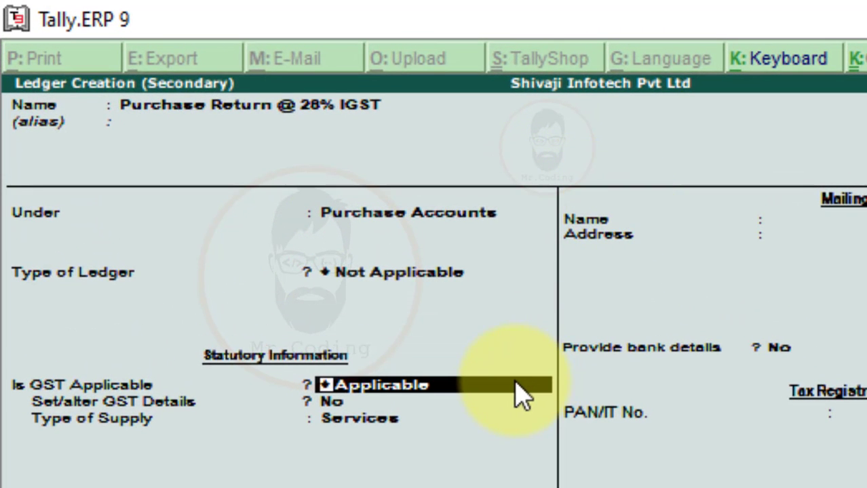
{"action": "key", "text": "Return"}
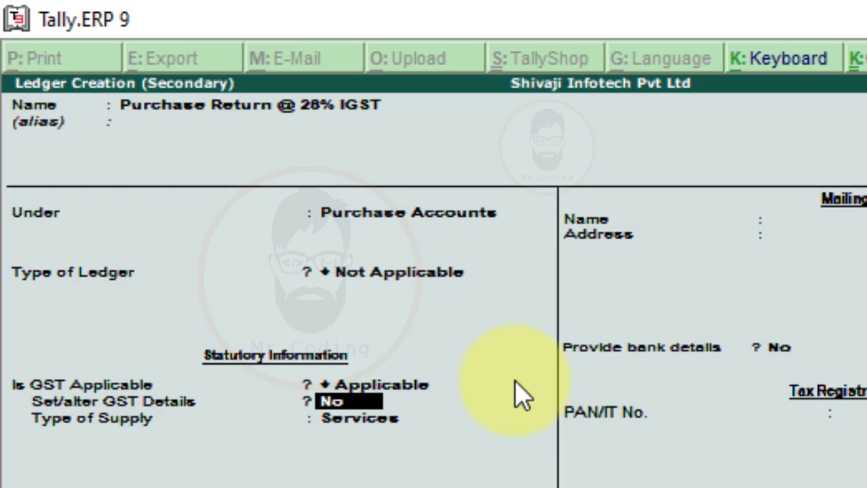
- Enable GST details for the ledger, leave description and HSN/SAC blank, and choose Interstate Purchase Taxable as the nature of transaction
{"action": "type", "text": "y"}
{"action": "key", "text": "Return"}
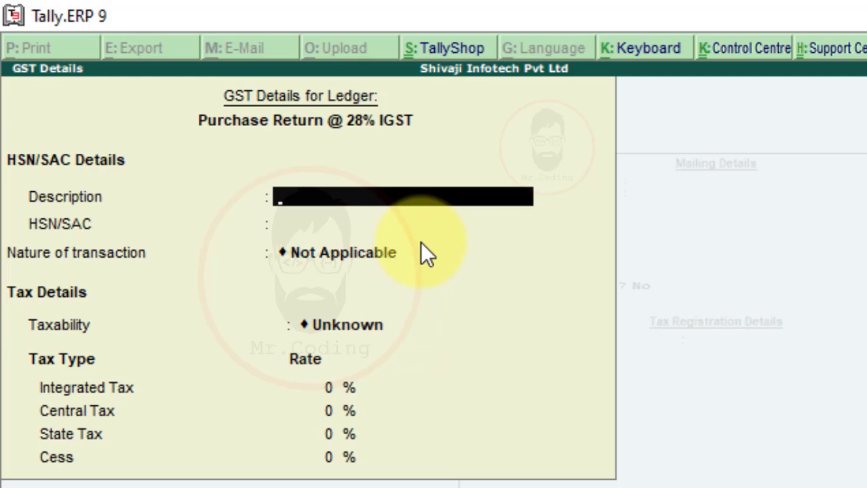
{"action": "key", "text": "Return"}
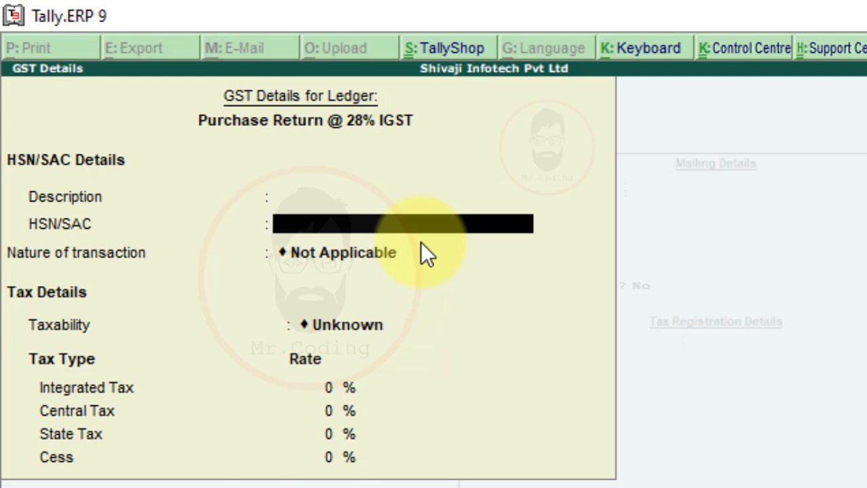
{"action": "key", "text": "Return"}
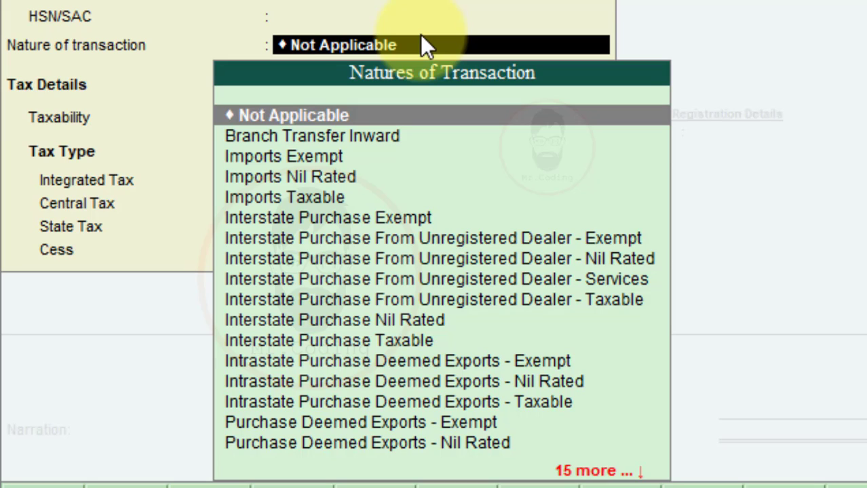
{"action": "key", "text": "Down"}
{"action": "key", "text": "Down"}
{"action": "key", "text": "Down"}
{"action": "key", "text": "Down"}
{"action": "key", "text": "Down"}
{"action": "key", "text": "Down"}
{"action": "key", "text": "Down"}
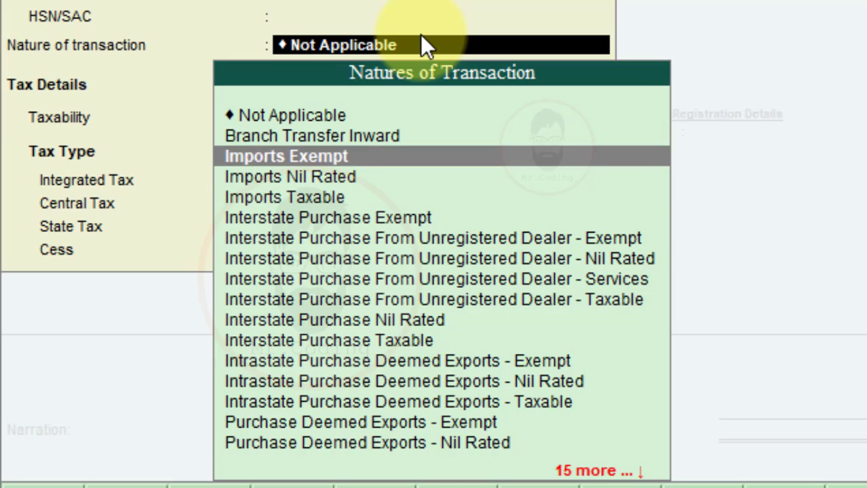
{"action": "key", "text": "Down"}
{"action": "key", "text": "Down"}
{"action": "key", "text": "Down"}
{"action": "key", "text": "Down"}
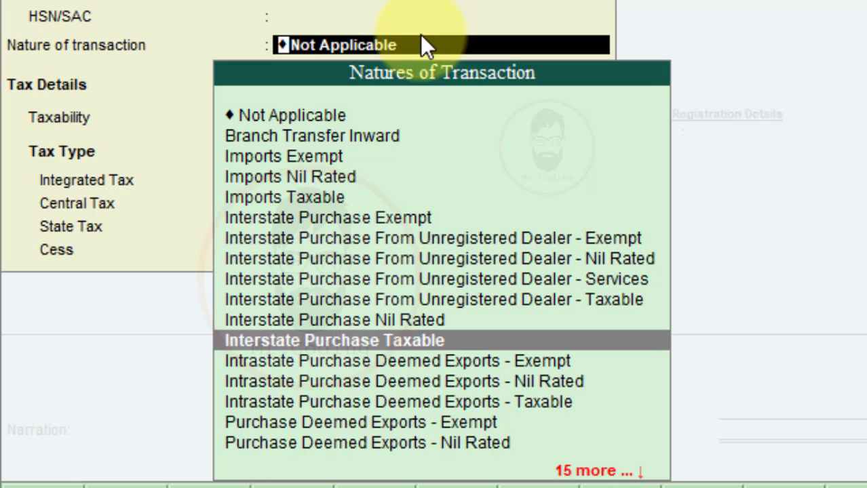
{"action": "key", "text": "Return"}
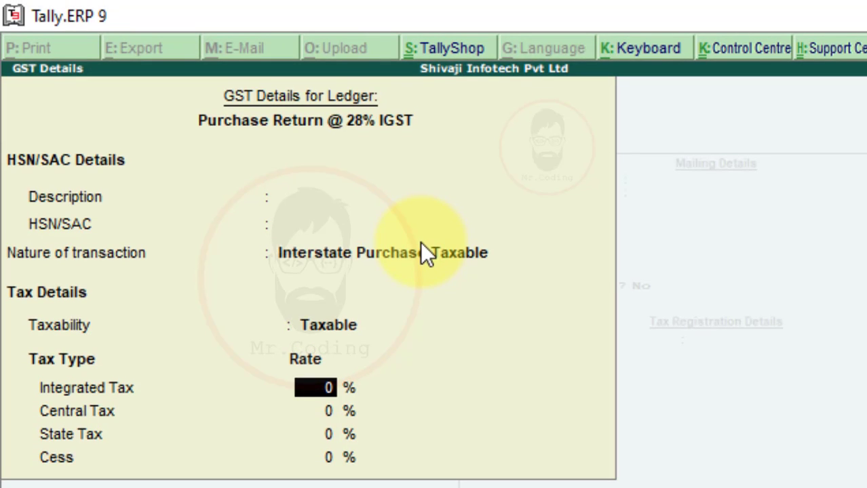
- Set the Integrated Tax rate to 28% and accept the GST details with the remaining tax rates as filled
{"action": "type", "text": "28"}
{"action": "key", "text": "Return"}
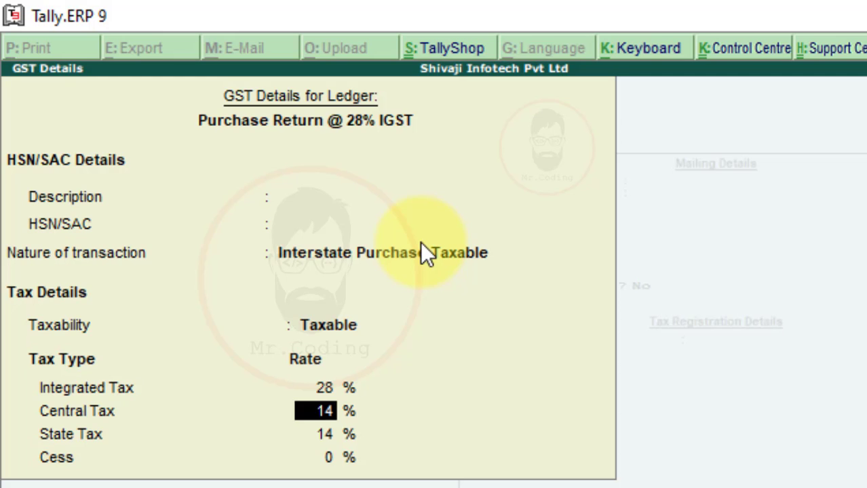
{"action": "key", "text": "Return"}
{"action": "key", "text": "Return"}
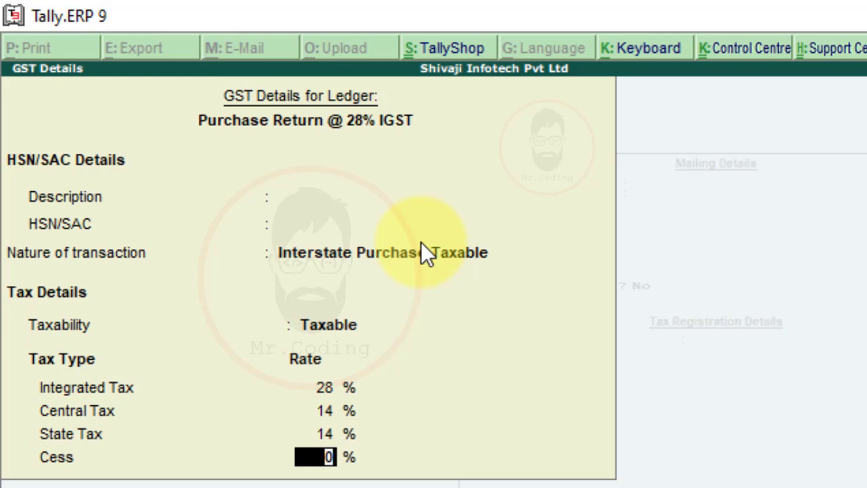
{"action": "key", "text": "Return"}
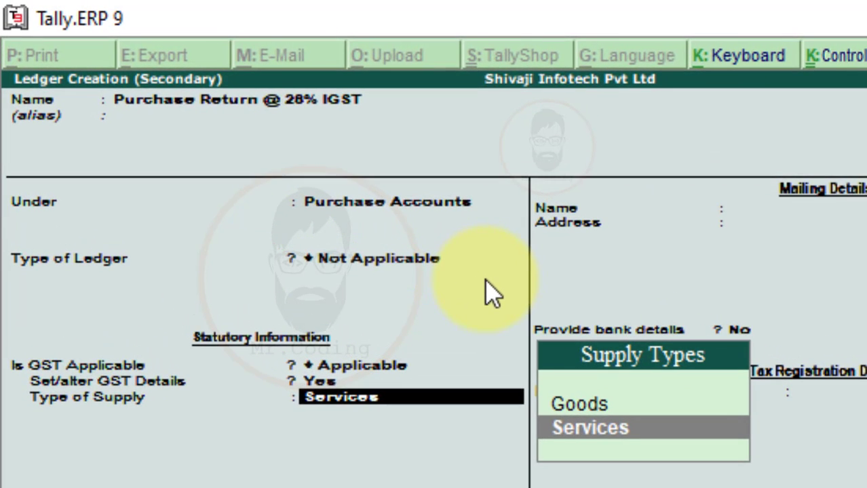
- Set the type of supply to Goods and save the ledger without bank details
{"action": "key", "text": "Up"}
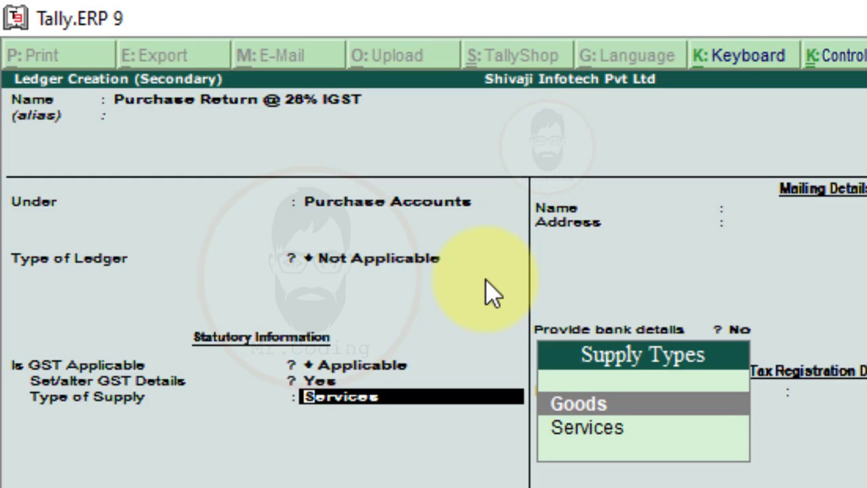
{"action": "key", "text": "Return"}
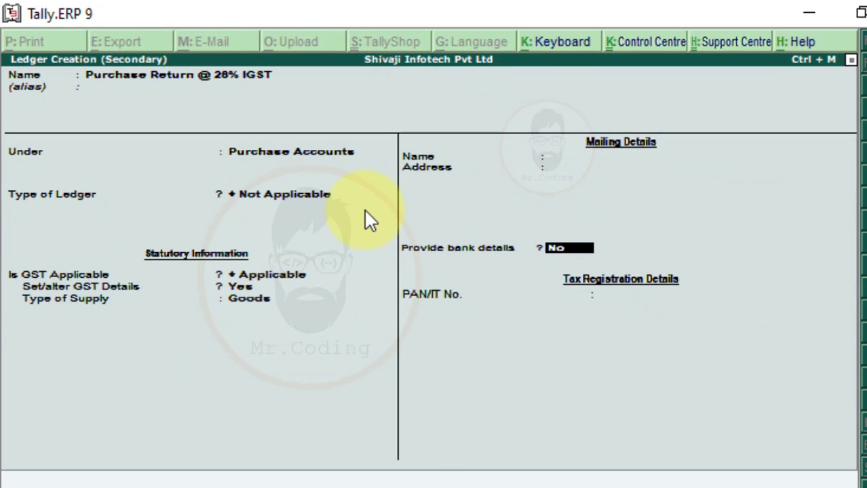
{"action": "key", "text": "Return"}
{"action": "key", "text": "Return"}
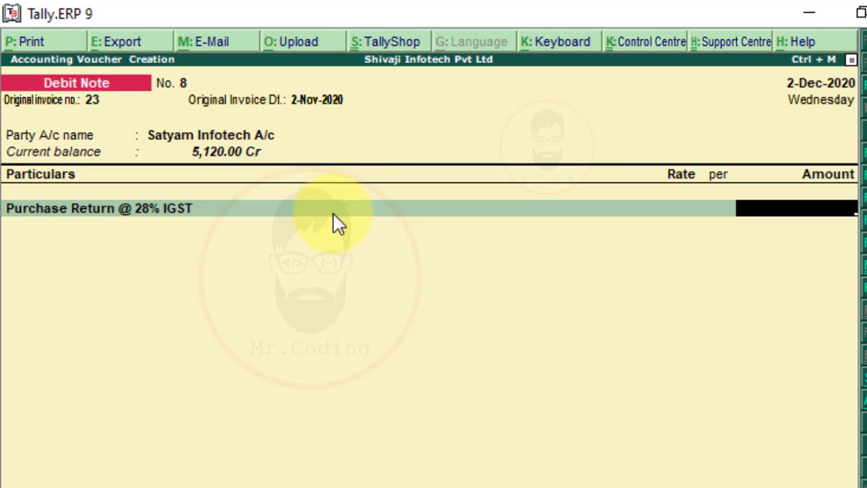
- Check the returned amount in the Word document and enter 2100 for Purchase Return @ 28% IGST on the Tally debit note
{"action": "key", "text": "alt+Tab"}
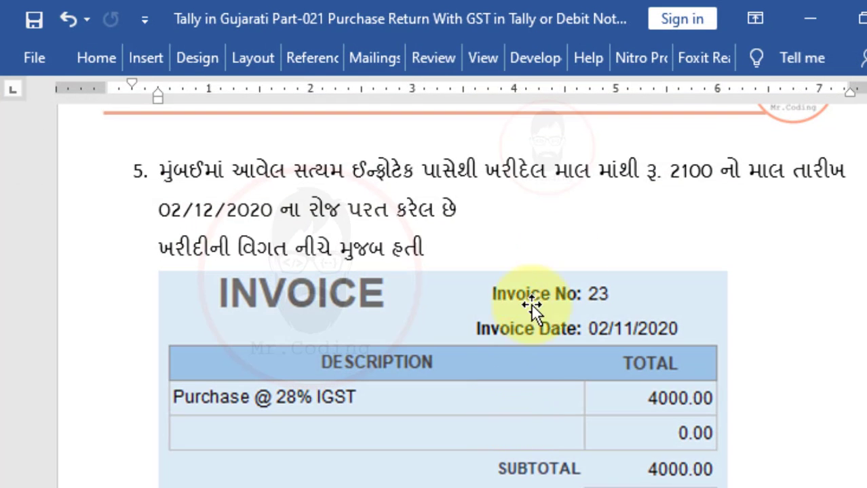
{"action": "left_click", "coordinate": [810, 18]}
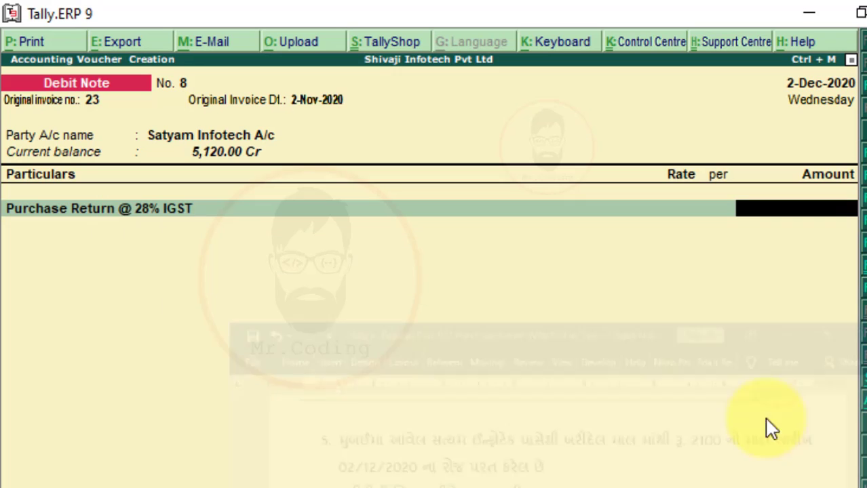
{"action": "type", "text": "2100"}
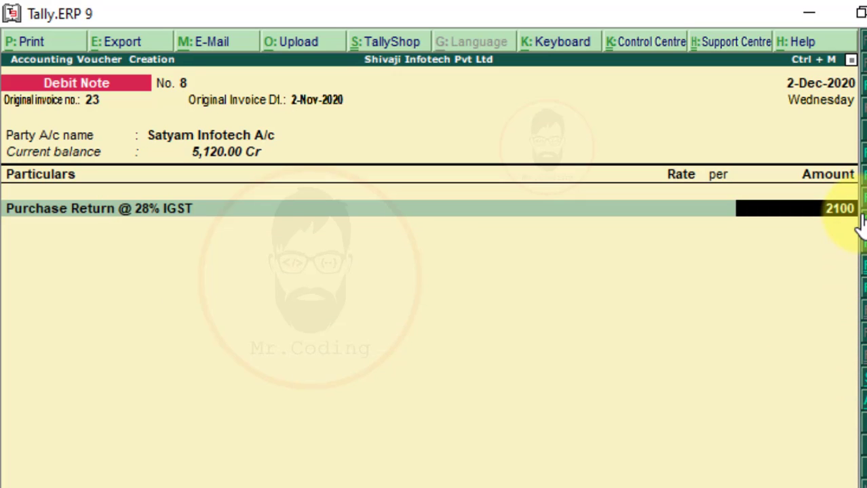
{"action": "key", "text": "Return"}
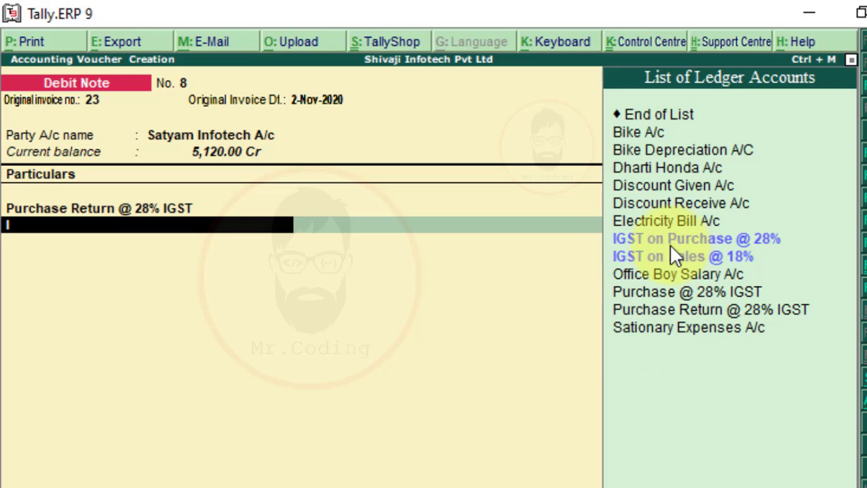
- Add the IGST on Purchase @ 28% ledger with its calculated amount and end the particulars list
{"action": "left_click", "coordinate": [723, 239]}
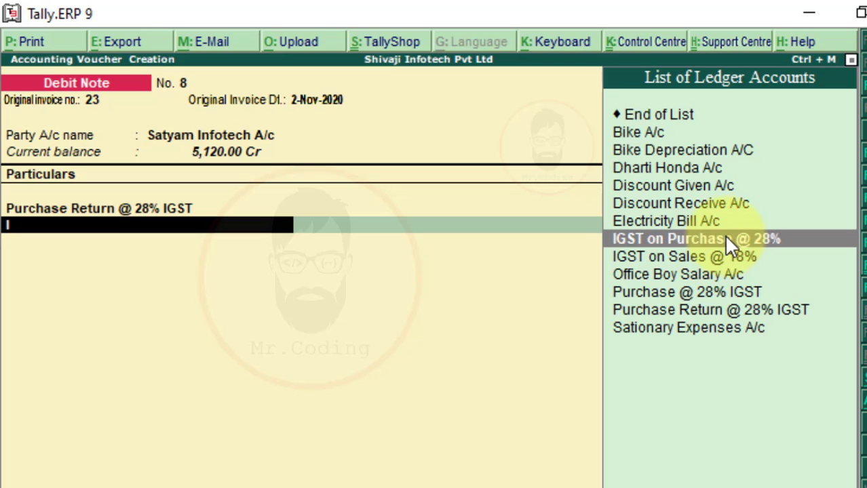
{"action": "left_click", "coordinate": [724, 237]}
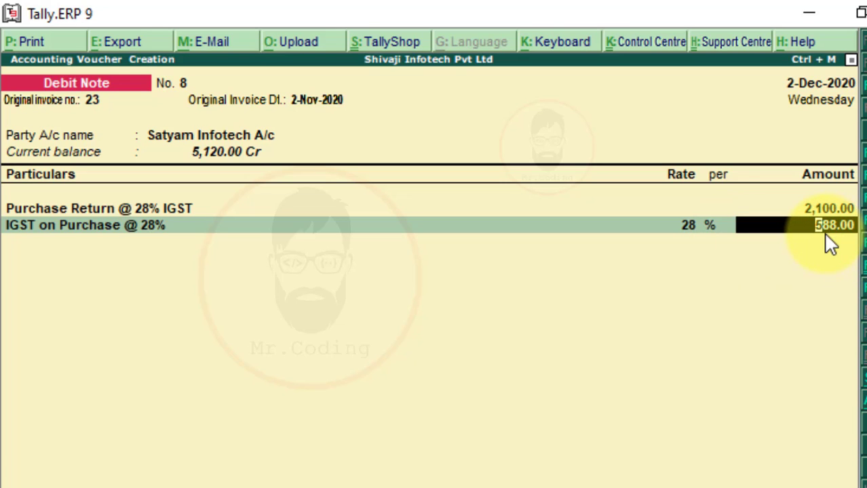
{"action": "key", "text": "Return"}
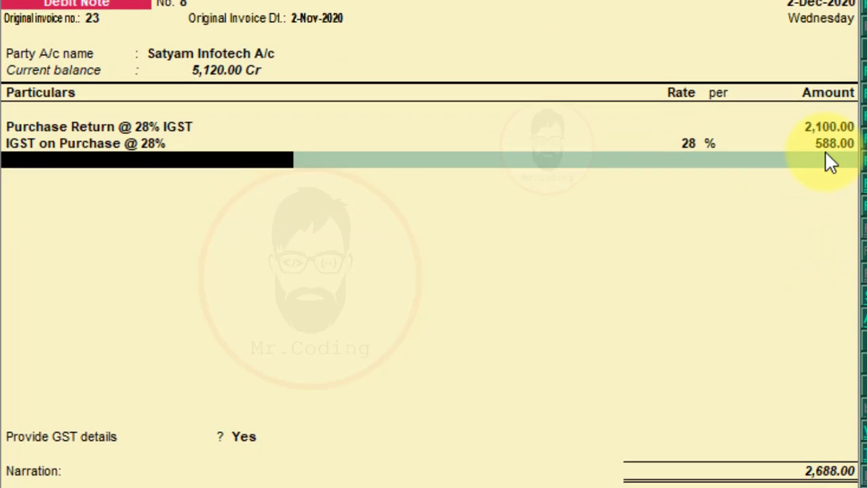
{"action": "key", "text": "Return"}
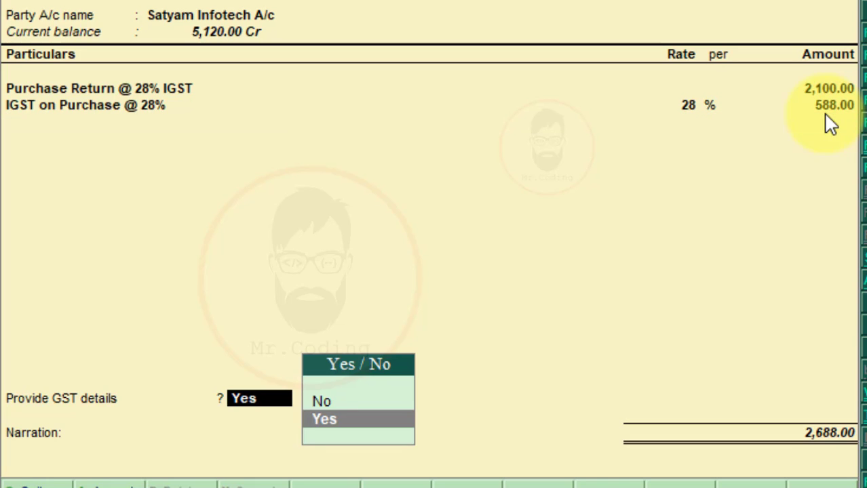
- Provide GST details for the debit note and choose 07-Others as the reason for issuing it
{"action": "key", "text": "Return"}
{"action": "key", "text": "Down"}
{"action": "key", "text": "Down"}
{"action": "key", "text": "Down"}
{"action": "key", "text": "Down"}
{"action": "key", "text": "Down"}
{"action": "key", "text": "Down"}
{"action": "key", "text": "Down"}
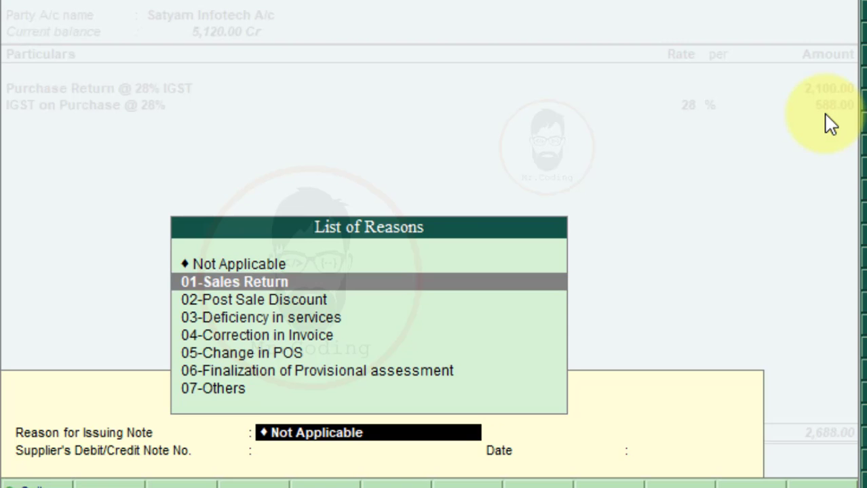
{"action": "key", "text": "Return"}
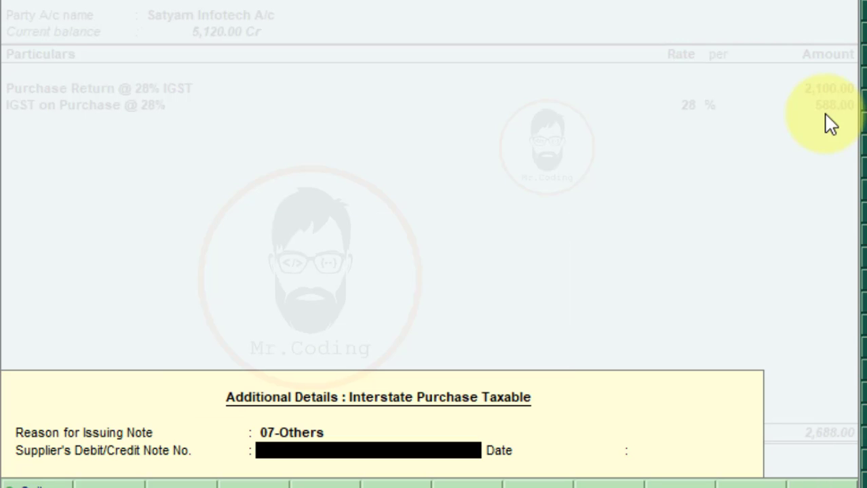
- Leave the supplier's note number, date and narration blank, and save the debit note
{"action": "key", "text": "Return"}
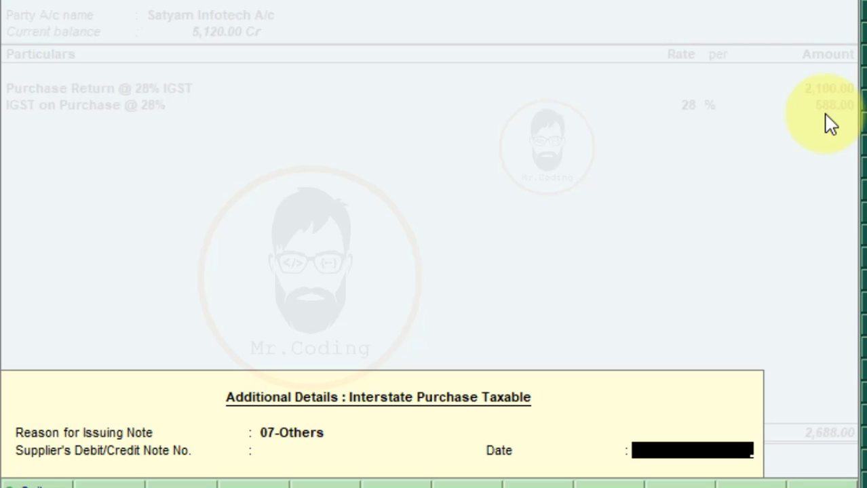
{"action": "key", "text": "Return"}
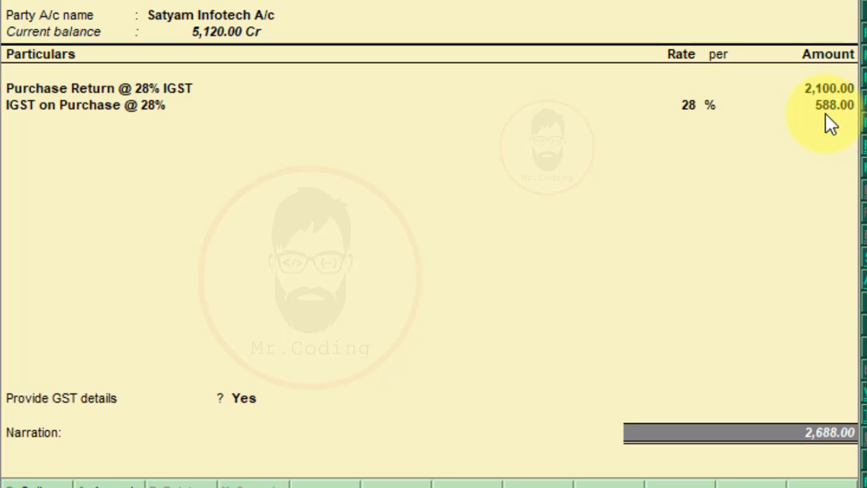
{"action": "key", "text": "Return"}
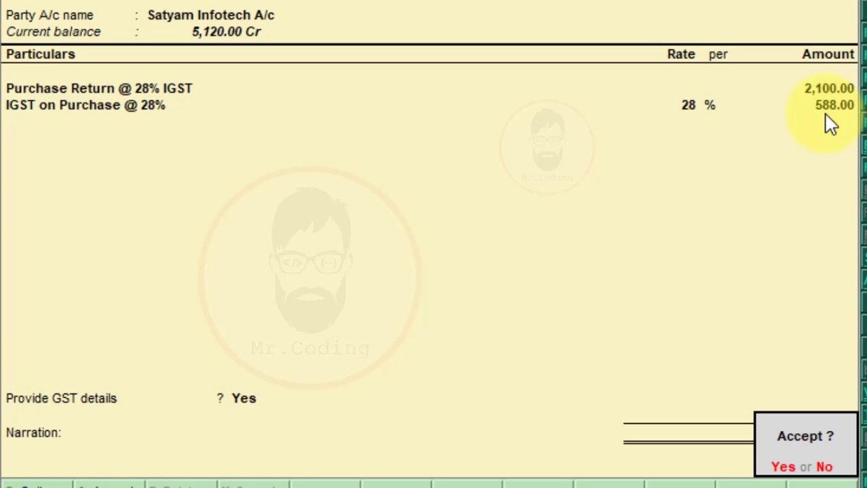
{"action": "key", "text": "Return"}
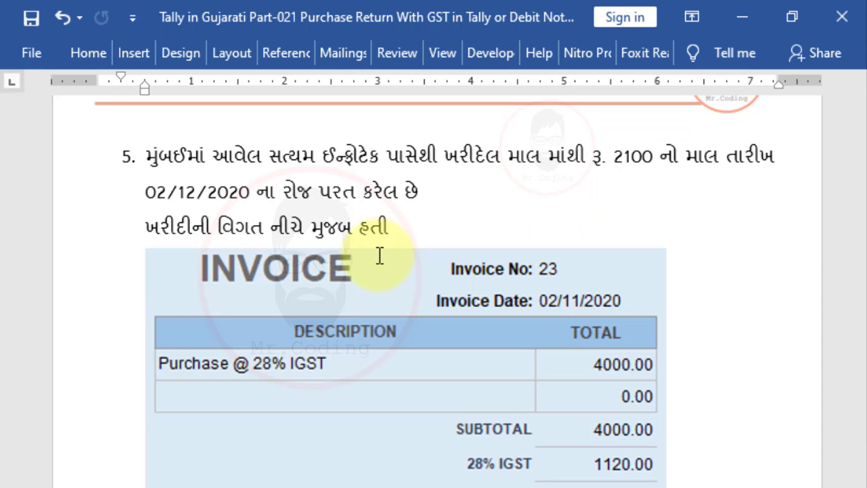
- Look back through the earlier purchase return exercises and their invoices in the Word document, from question 5 towards the beginning
{"action": "scroll", "coordinate": [381, 244], "scroll_direction": "up", "scroll_amount": 6}
{"action": "scroll", "coordinate": [381, 241], "scroll_direction": "up", "scroll_amount": 15}
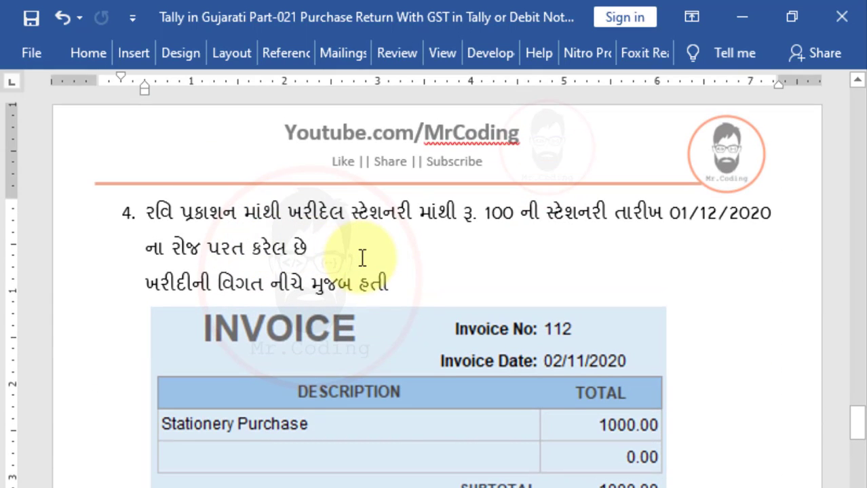
{"action": "scroll", "coordinate": [362, 258], "scroll_direction": "up", "scroll_amount": 10}
{"action": "scroll", "coordinate": [360, 256], "scroll_direction": "up", "scroll_amount": 10}
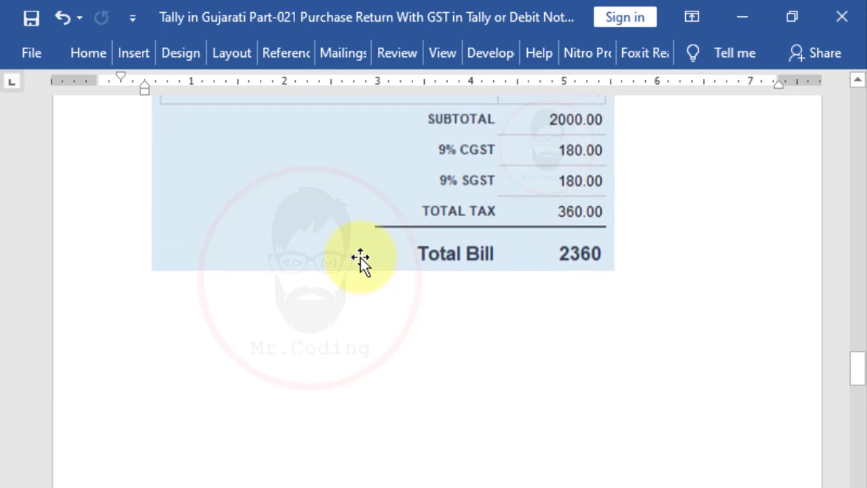
{"action": "scroll", "coordinate": [359, 257], "scroll_direction": "up", "scroll_amount": 10}
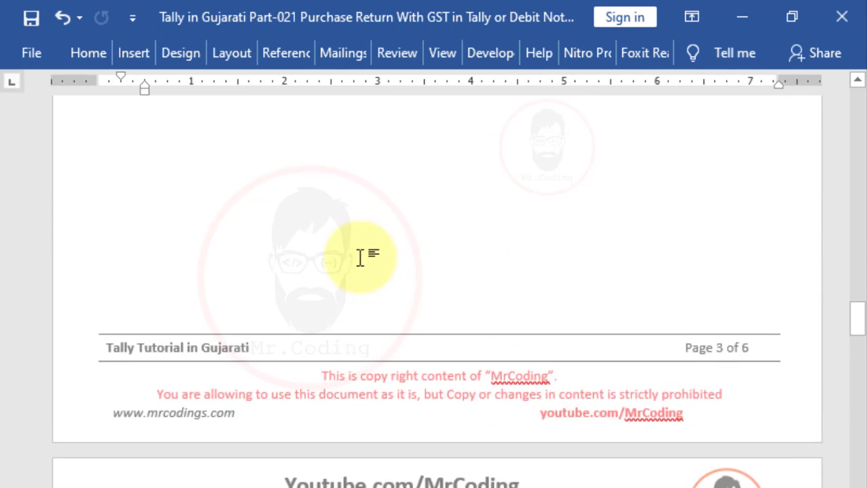
{"action": "scroll", "coordinate": [360, 258], "scroll_direction": "up", "scroll_amount": 5}
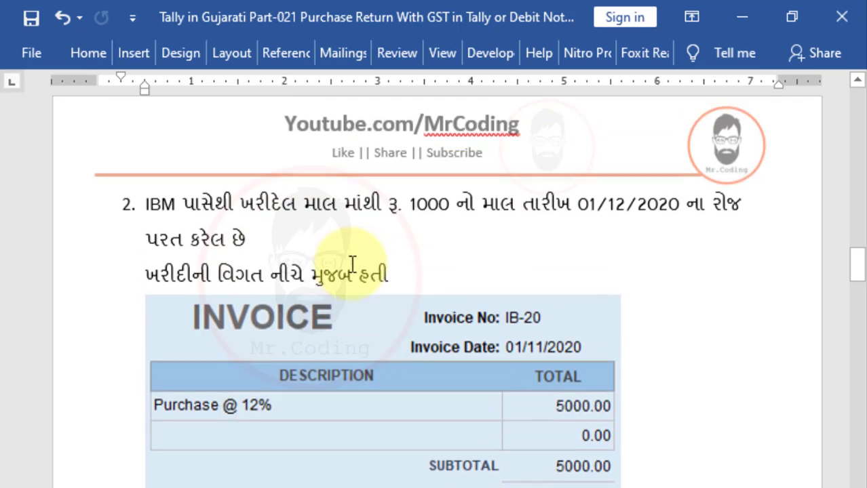
{"action": "scroll", "coordinate": [352, 264], "scroll_direction": "up", "scroll_amount": 10}
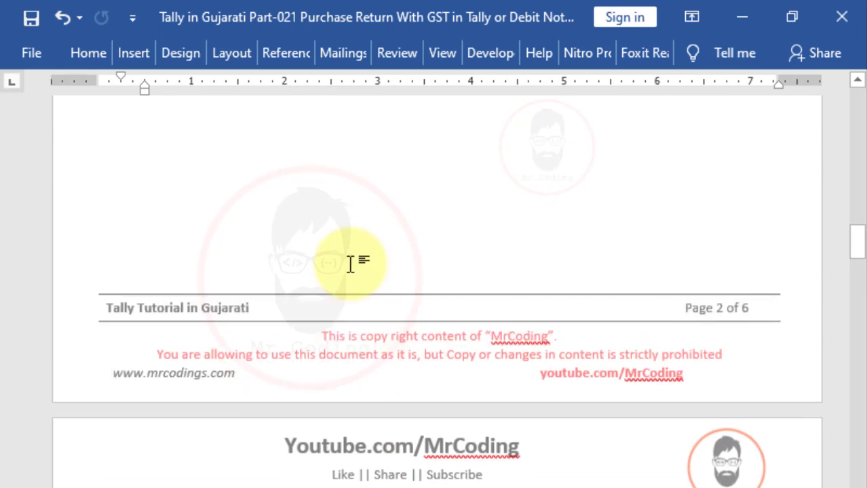